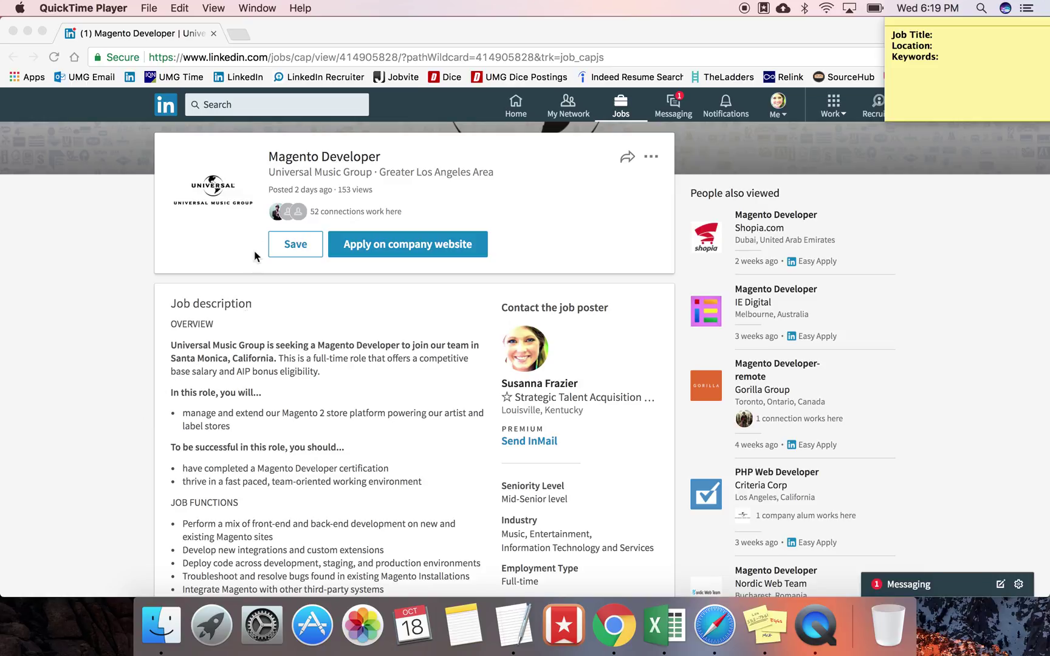
# Step: Copy the job title Magento Developer from the posting into the sticky note's Job Title line
pyautogui.click(299, 155)
pyautogui.moveTo(389, 159); pyautogui.dragTo(268, 157)
pyautogui.press('super+c')
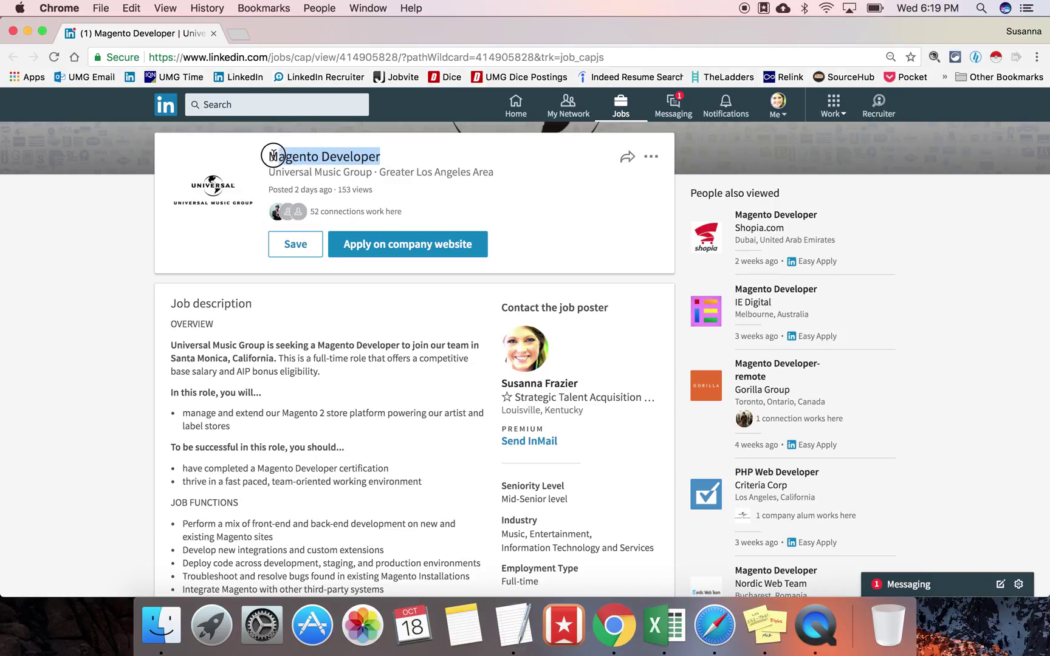
pyautogui.click(766, 623)
pyautogui.press('super+v')
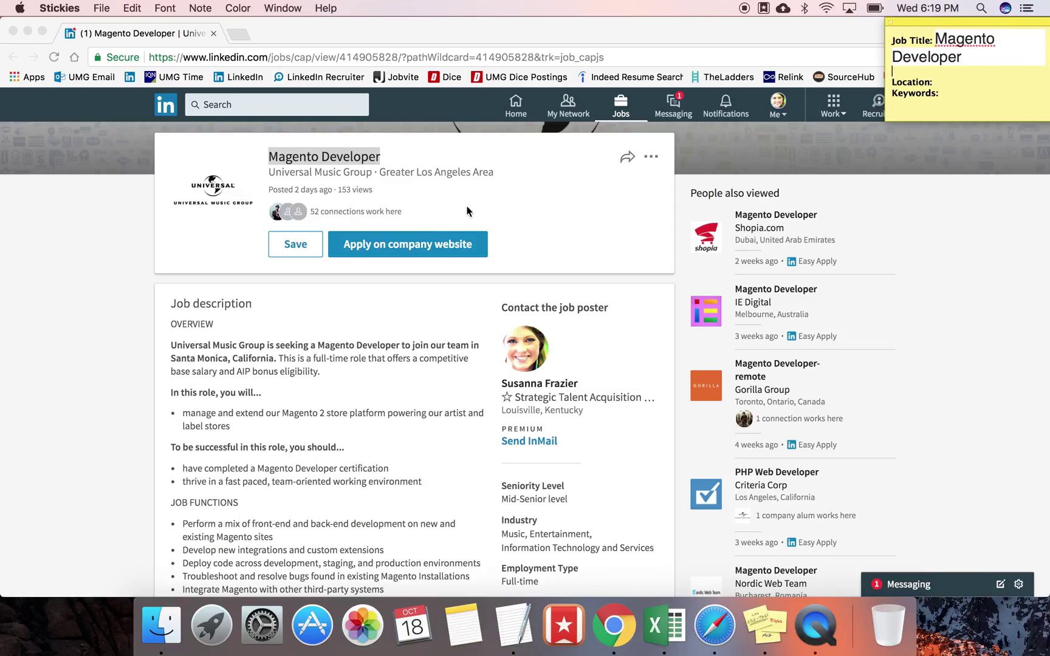
# Step: Add Greater Los Angeles Area and Santa Monica, California under Location, enlarging the note
pyautogui.click(517, 174)
pyautogui.moveTo(517, 175); pyautogui.dragTo(379, 172)
pyautogui.press('super+c')
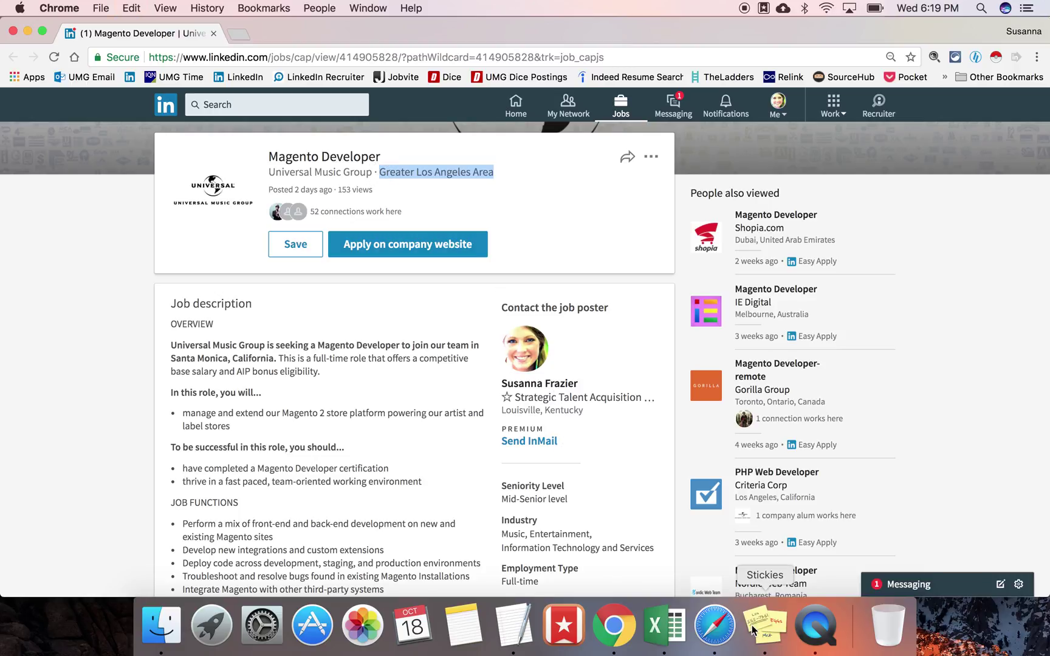
pyautogui.click(765, 626)
pyautogui.press('super+v')
pyautogui.press('Return')
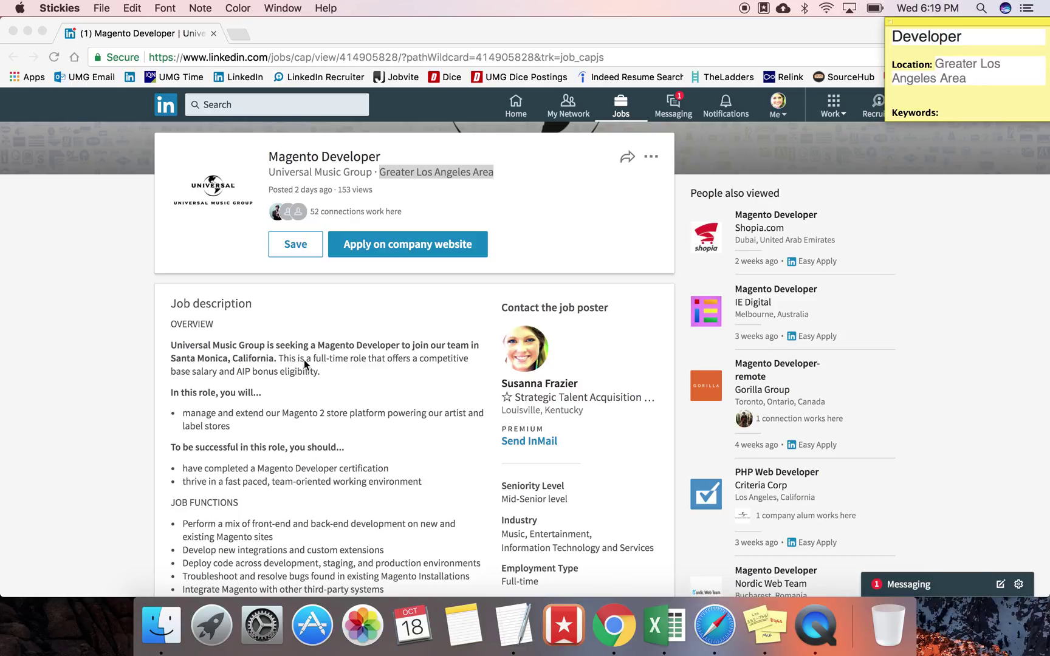
pyautogui.click(275, 364)
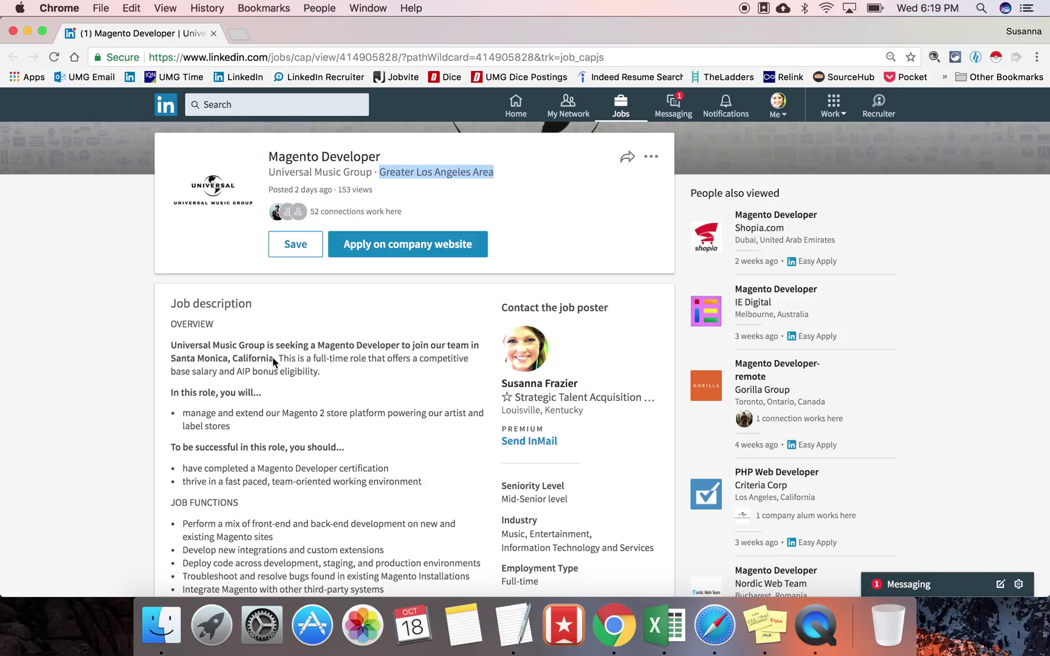
pyautogui.moveTo(274, 359); pyautogui.dragTo(171, 355)
pyautogui.press('super+c')
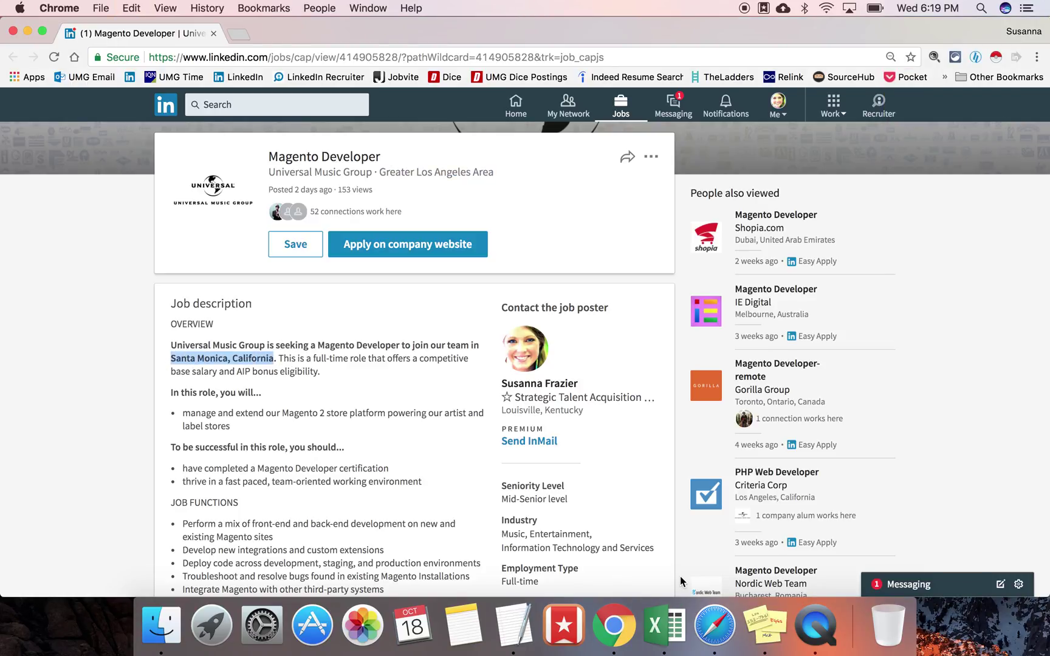
pyautogui.click(766, 623)
pyautogui.press('super+v')
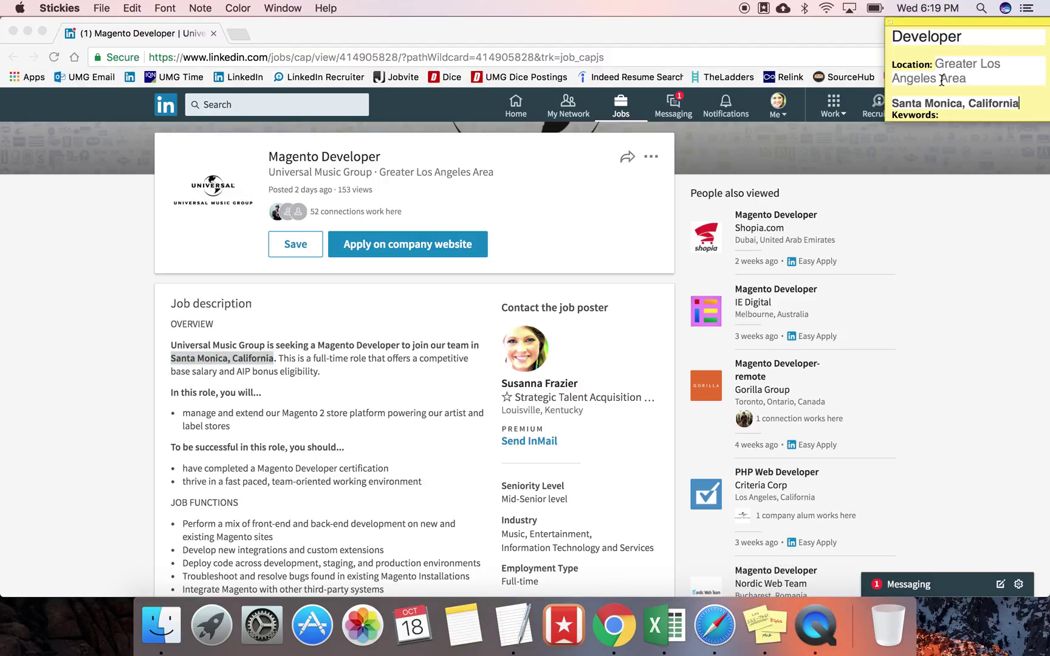
pyautogui.moveTo(946, 121); pyautogui.dragTo(952, 201)
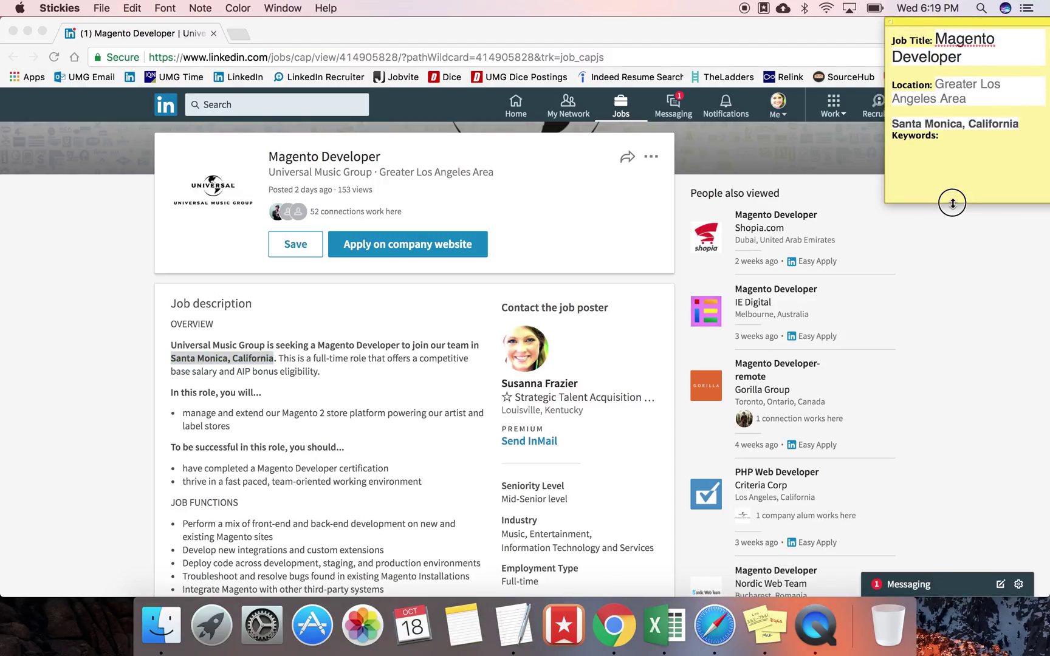
# Step: Paste Magento Developer certification from the requirements as the note's keyword
pyautogui.click(431, 384)
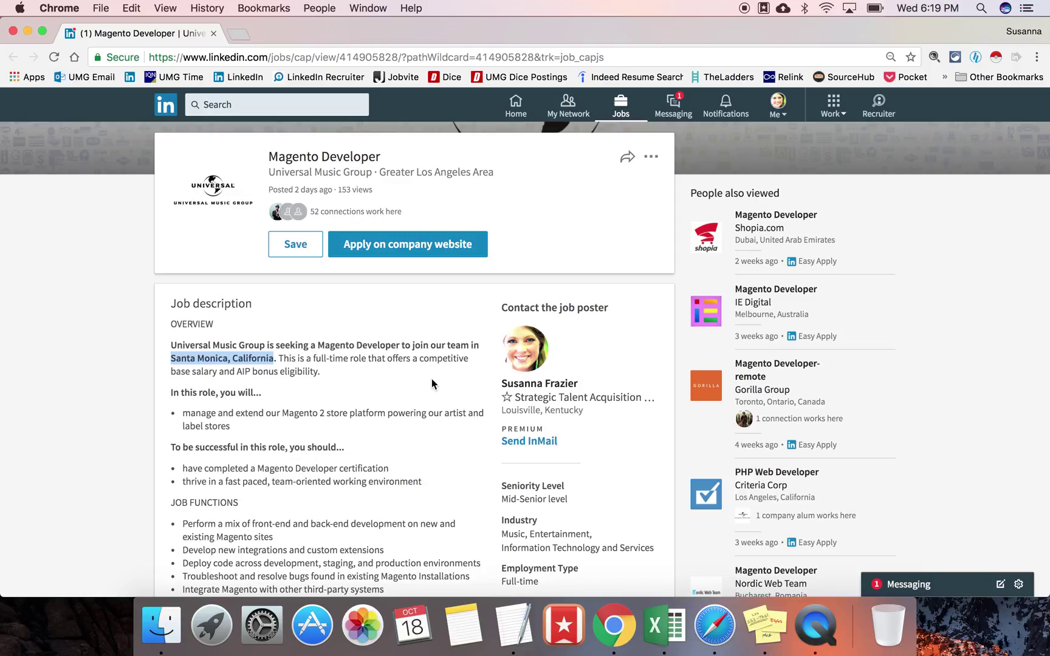
pyautogui.click(432, 383)
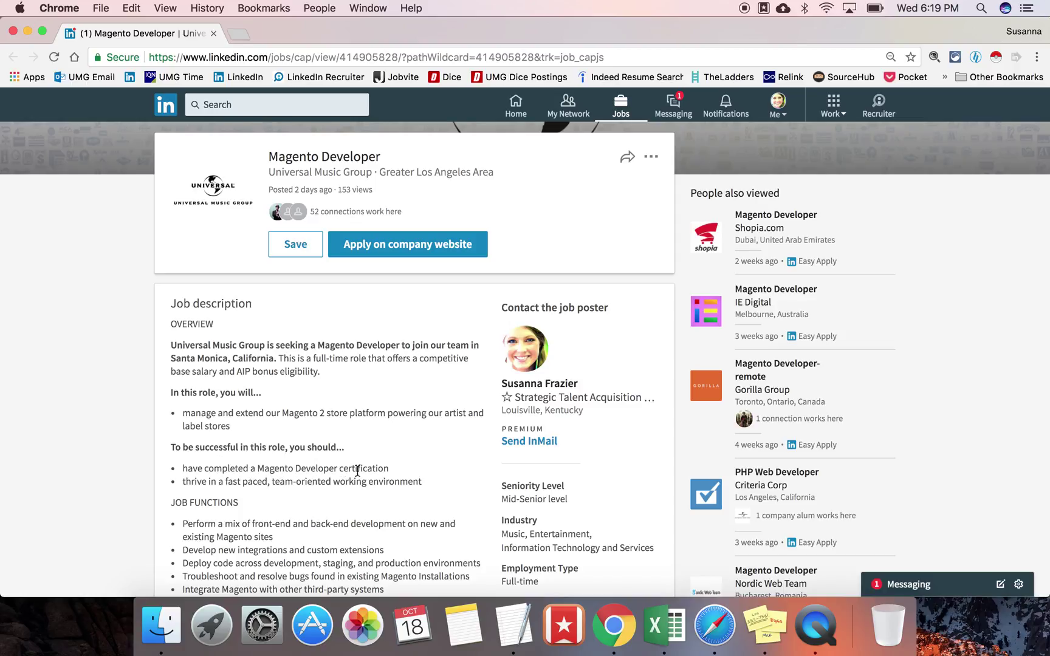
pyautogui.moveTo(387, 469); pyautogui.dragTo(257, 468)
pyautogui.press('super+c')
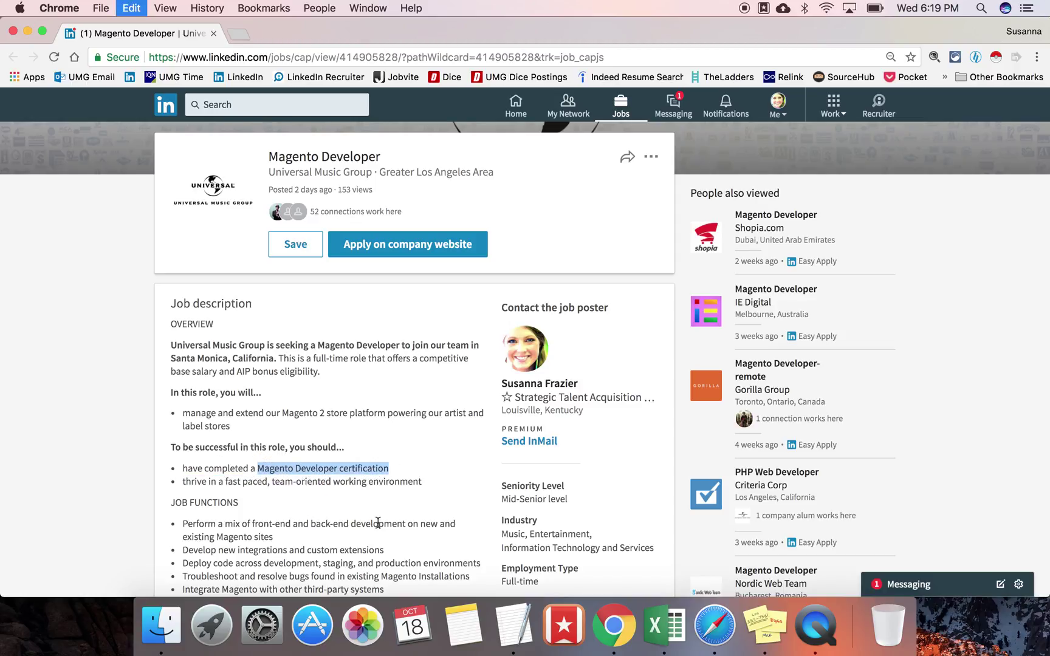
pyautogui.click(766, 625)
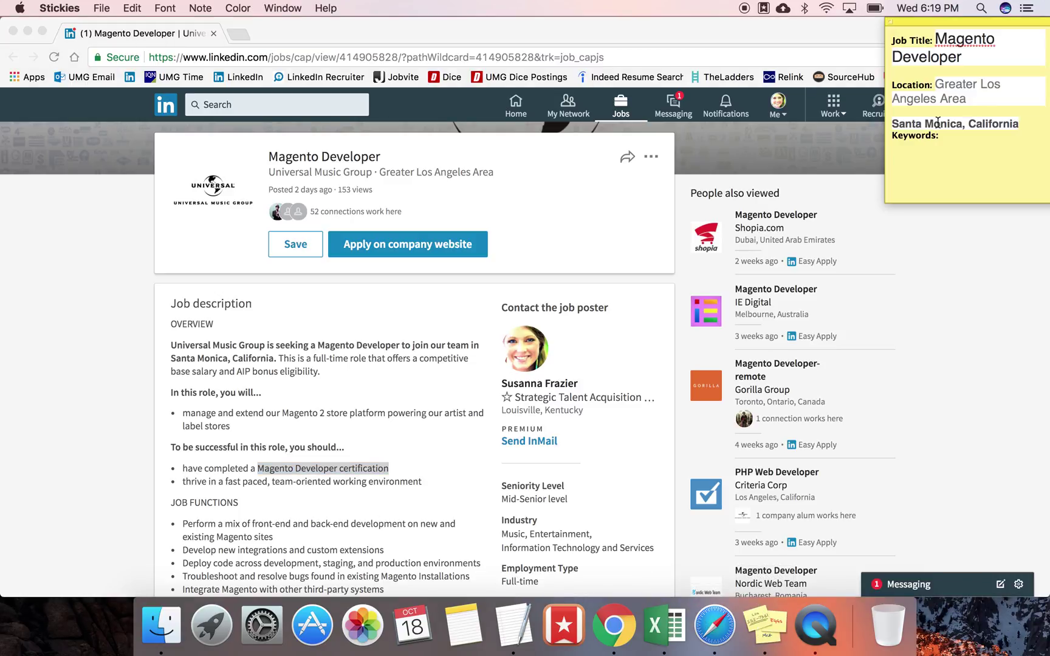
pyautogui.click(948, 151)
pyautogui.press('Return')
pyautogui.press('super+v')
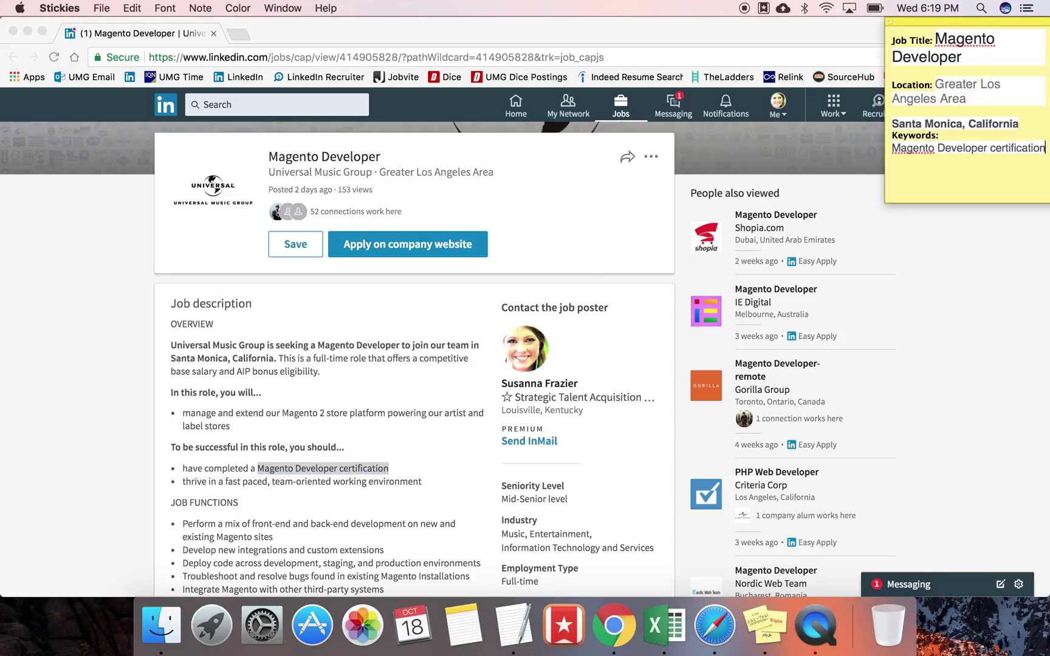
pyautogui.press('super+Tab')
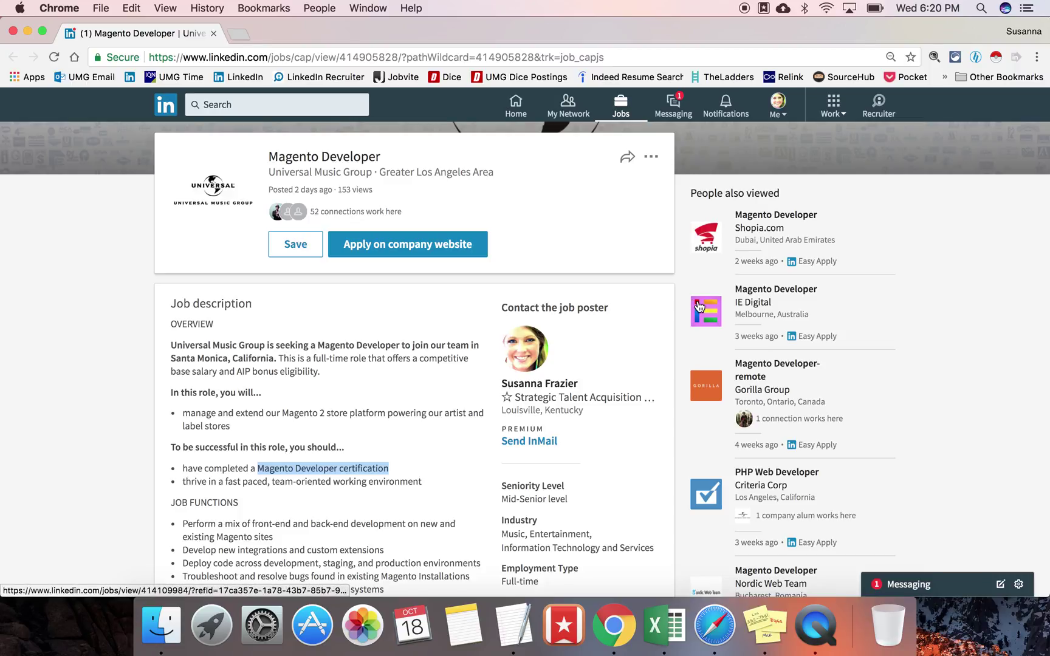
pyautogui.click(349, 379)
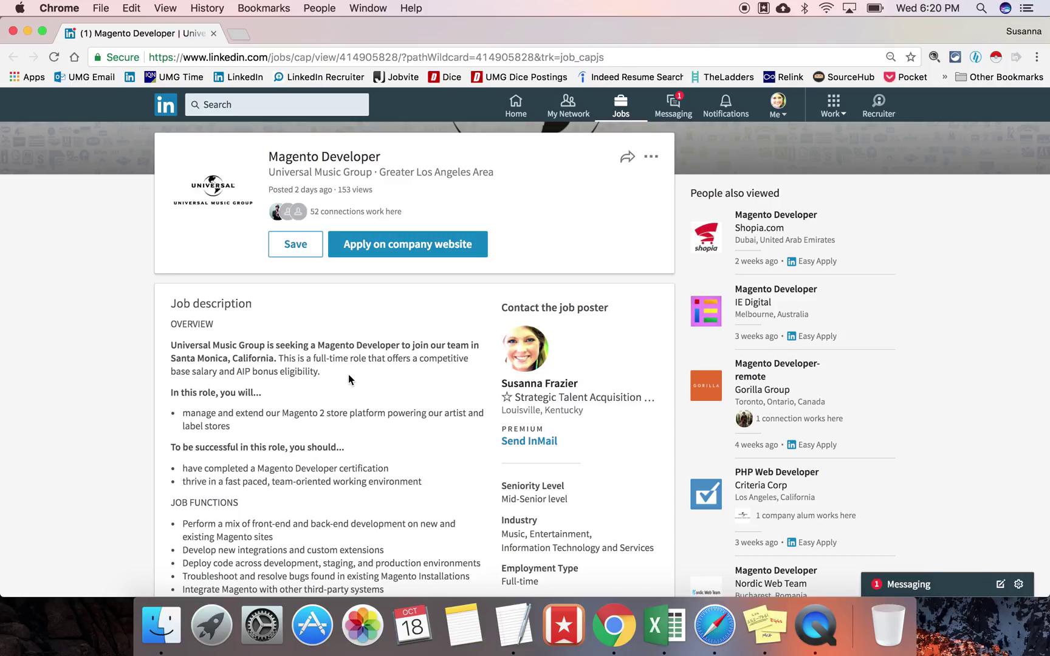
pyautogui.click(175, 118)
# Step: In a new LinkedIn tab, search for certification OR certified
pyautogui.rightClick(175, 117)
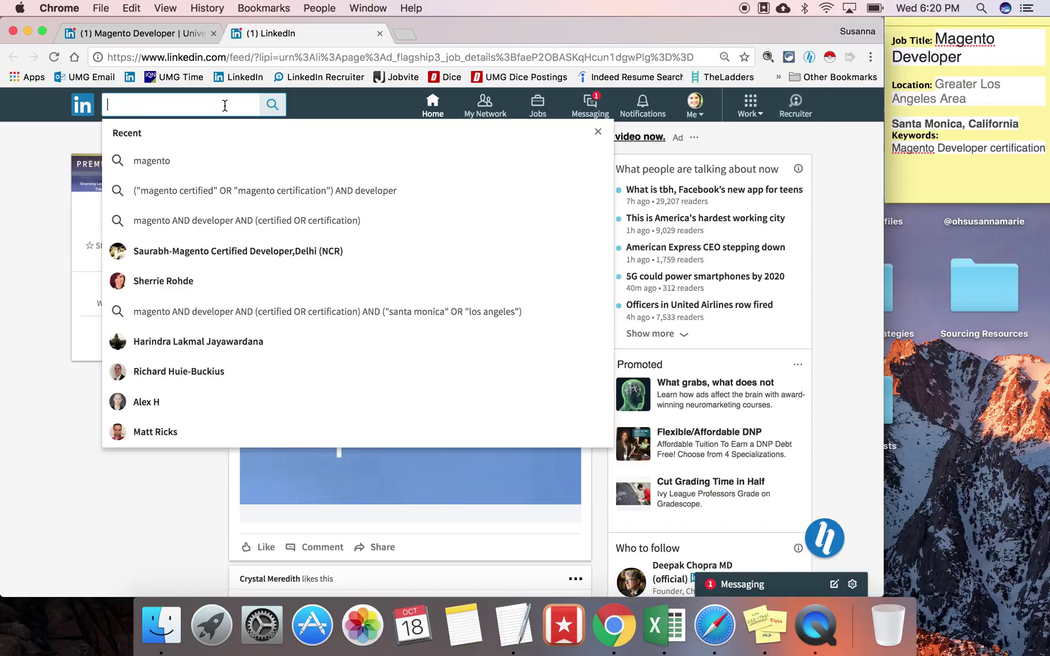
pyautogui.write('ce')
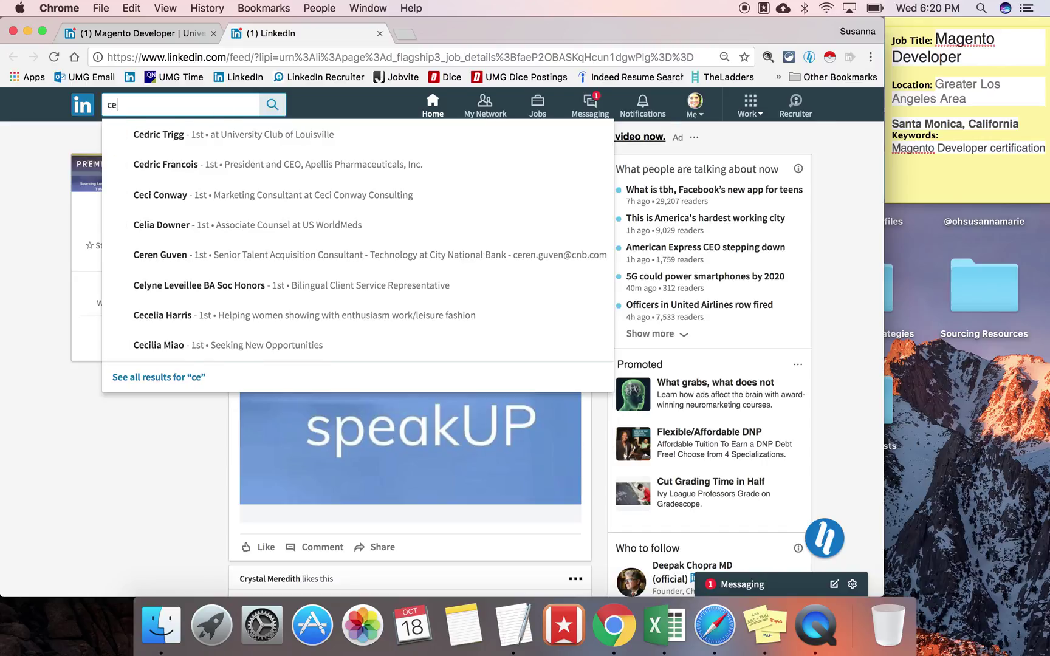
pyautogui.write('rtification O')
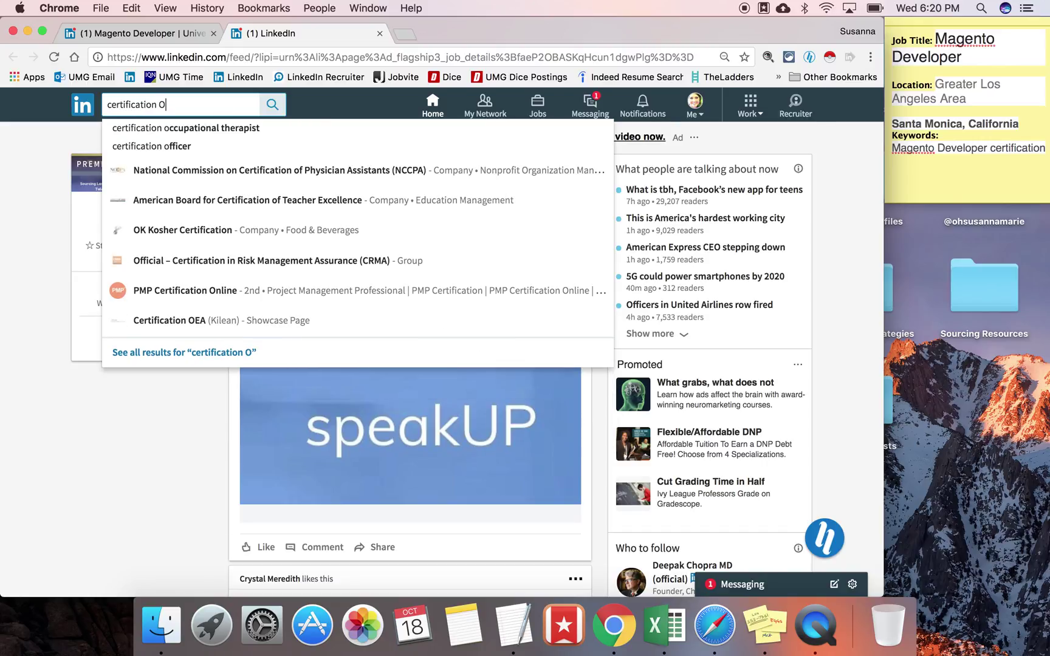
pyautogui.write('R certified')
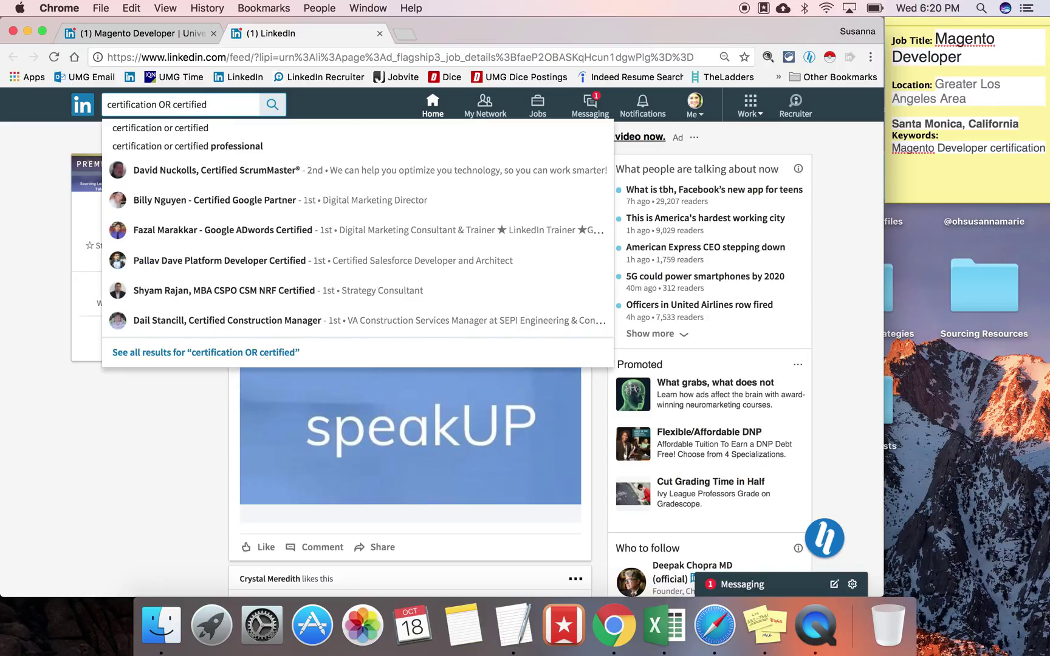
pyautogui.press('Return')
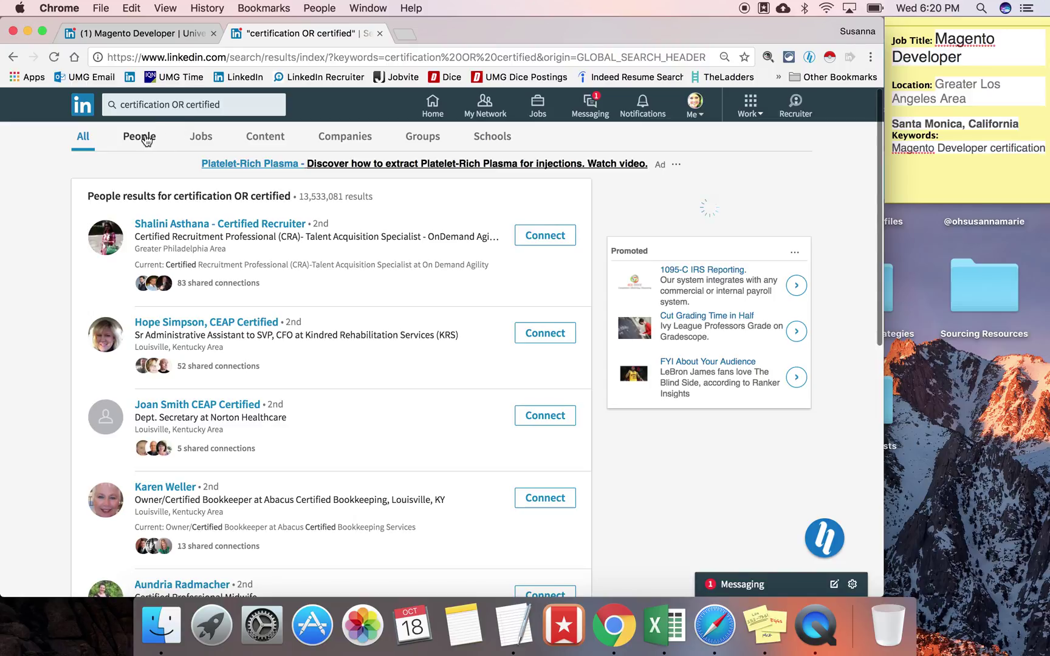
# Step: Limit the results to people located in the Greater Los Angeles Area
pyautogui.click(146, 139)
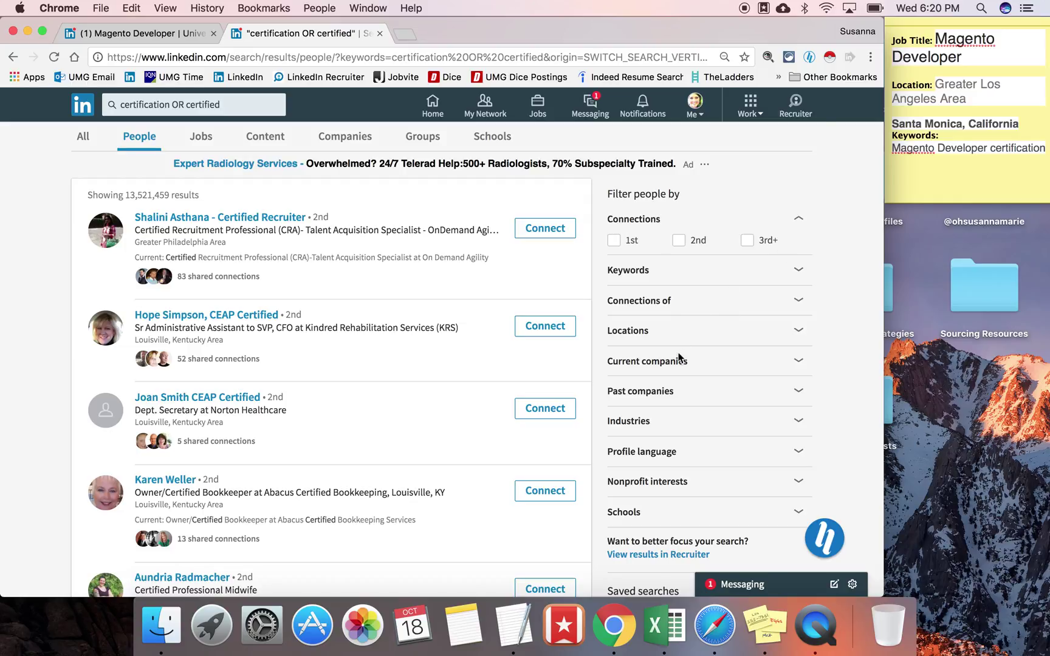
pyautogui.click(798, 331)
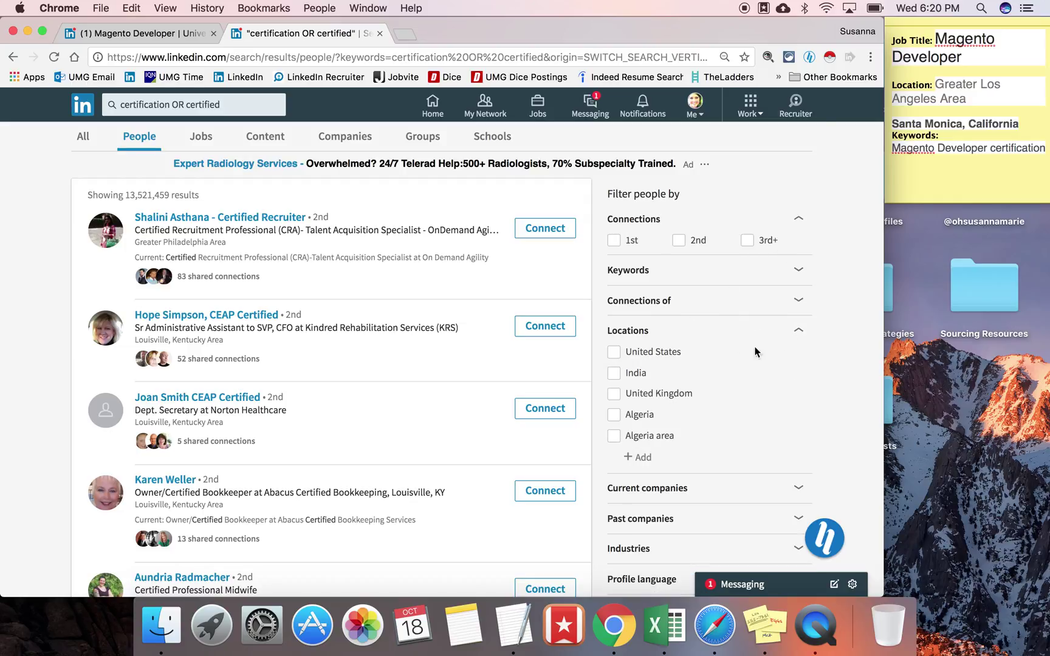
pyautogui.click(646, 458)
pyautogui.write('los')
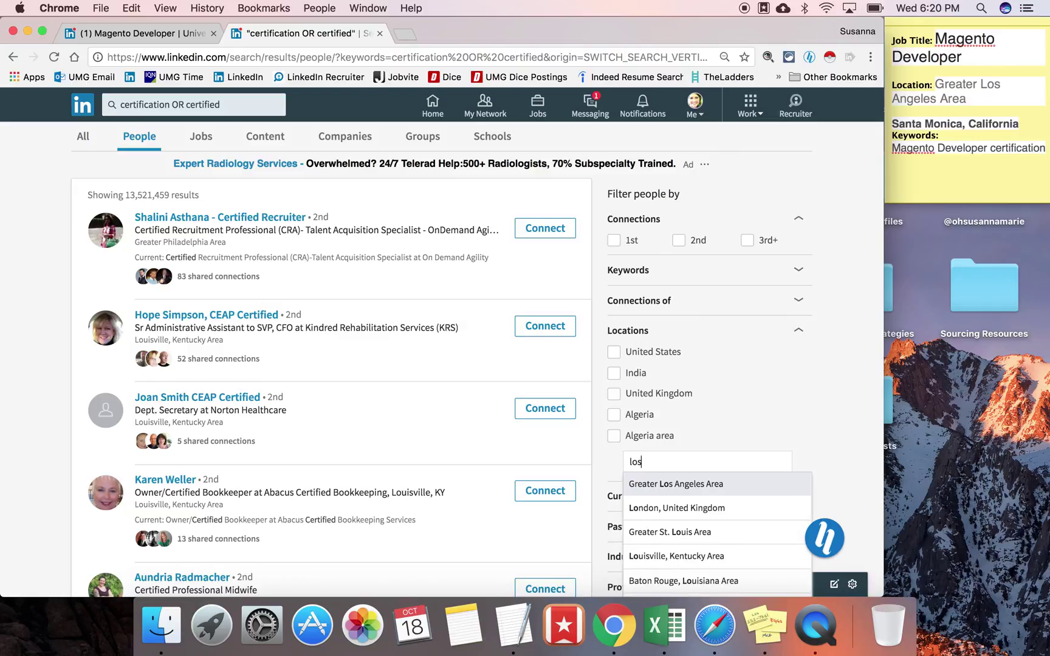
pyautogui.click(658, 484)
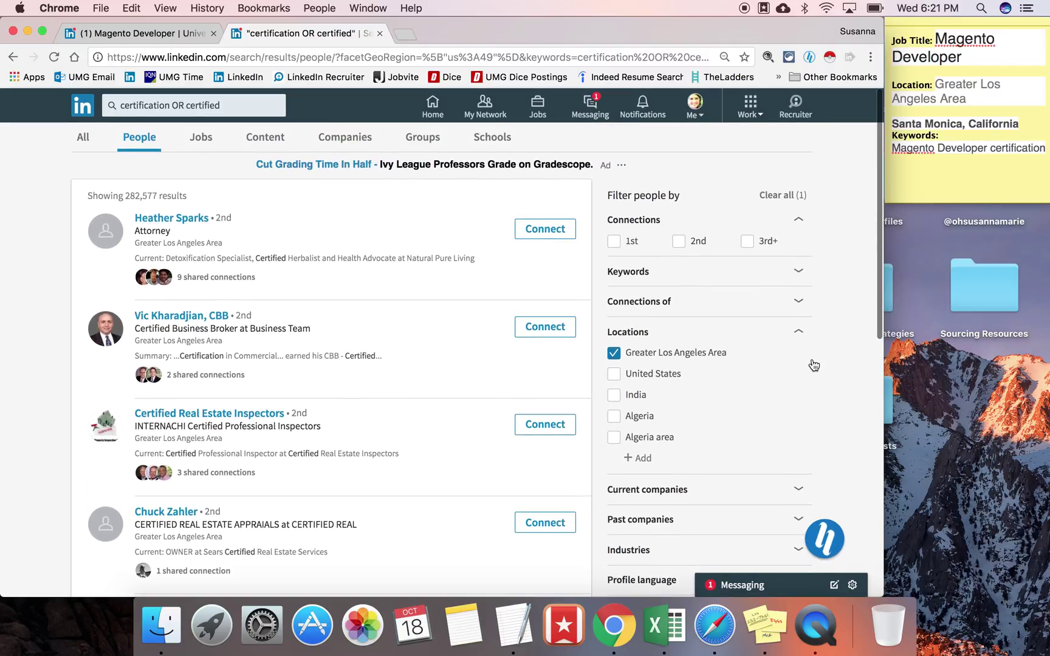
# Step: Apply the title filter Magento AND (Developer OR Engineer OR Programmer), leaving 9 results
pyautogui.scroll(-2, 814, 364)
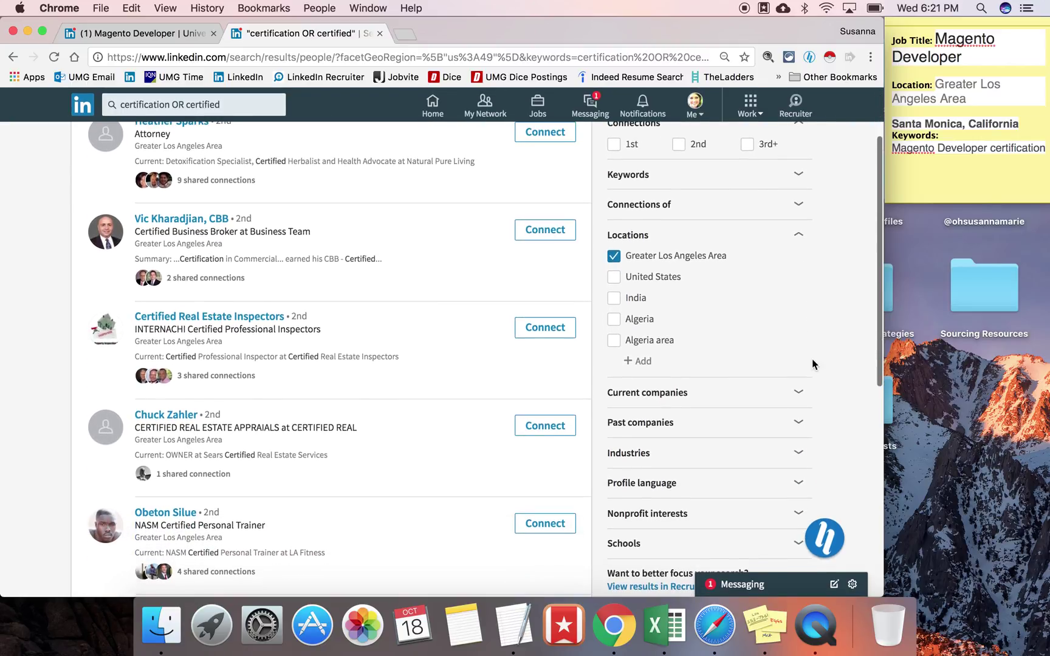
pyautogui.click(790, 177)
pyautogui.click(689, 293)
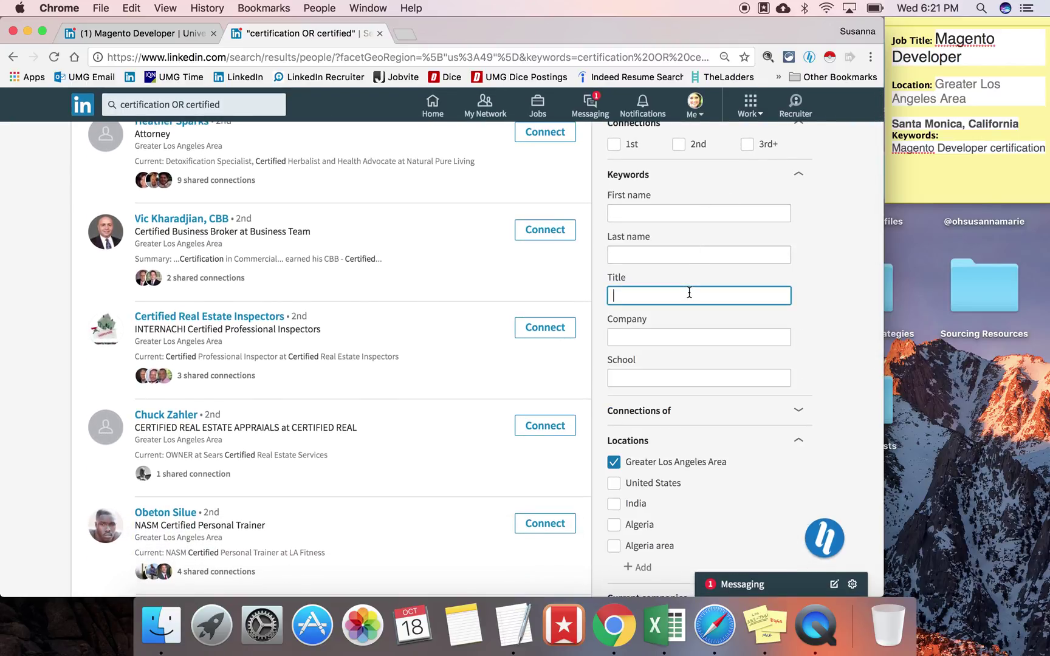
pyautogui.write('Magento AND (Developer OR Engineer')
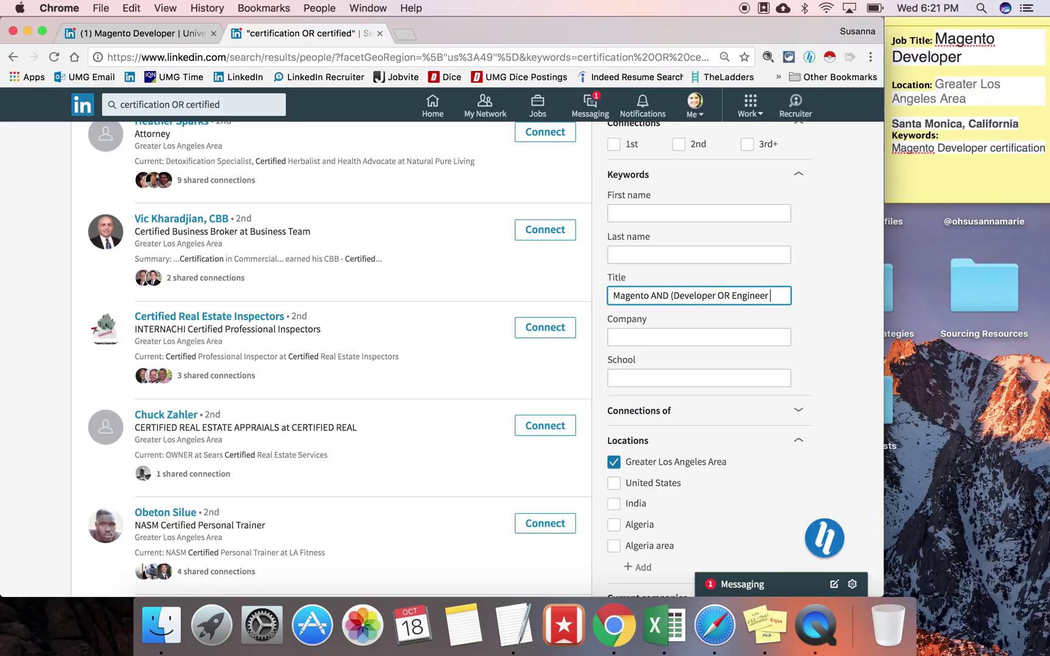
pyautogui.write(' OR Programmer)')
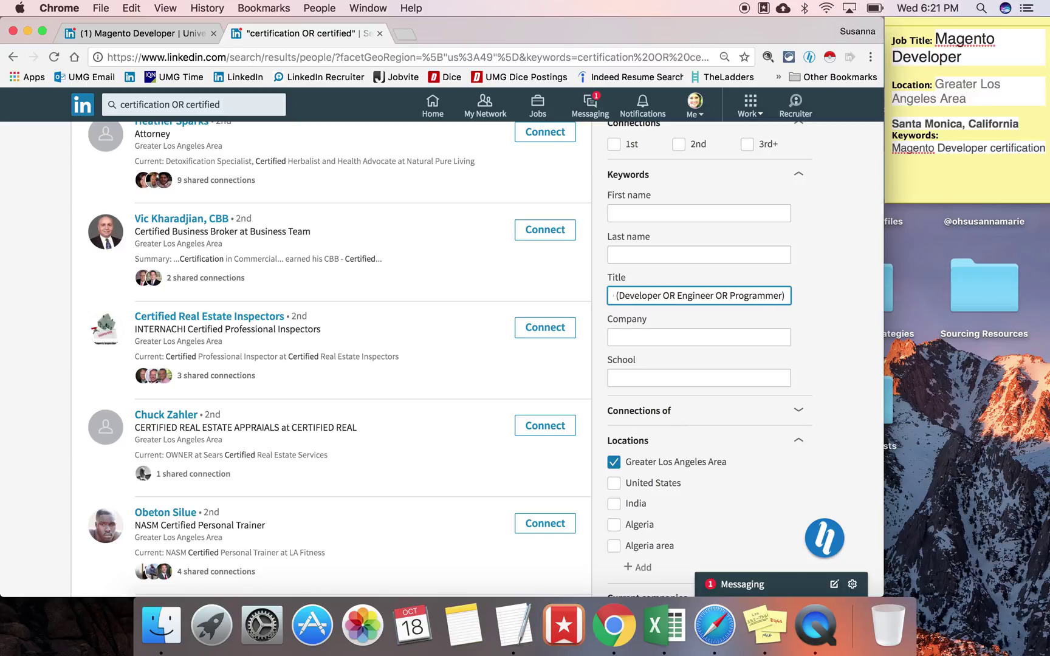
pyautogui.press('Return')
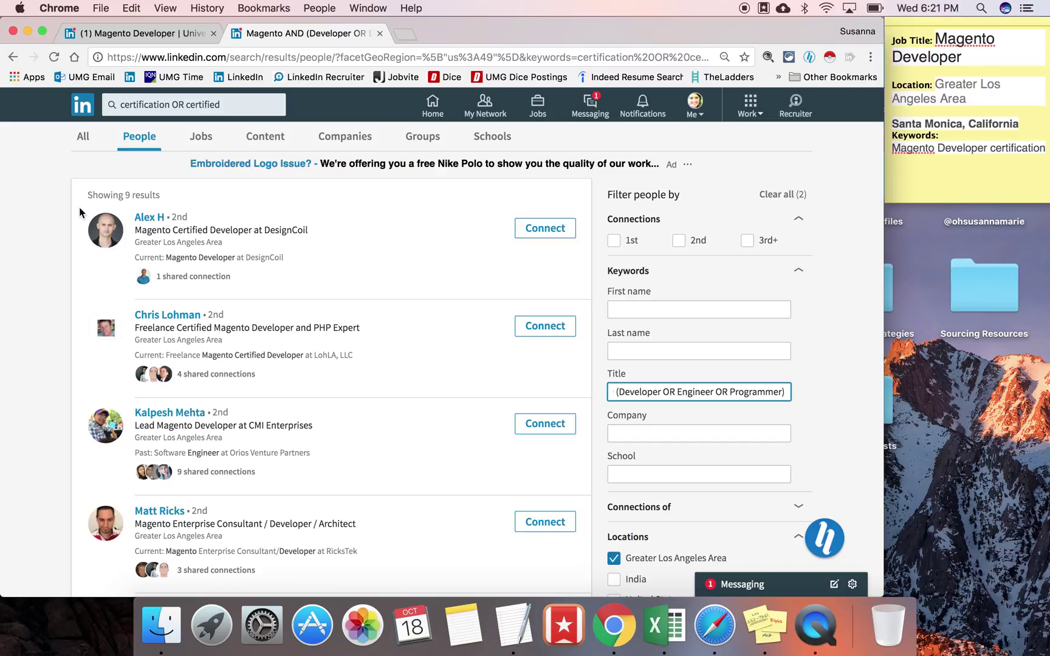
pyautogui.press('super+t')
# Step: Google magento developer certification and open Magento U's Certification Directory sitelink
pyautogui.write('ma')
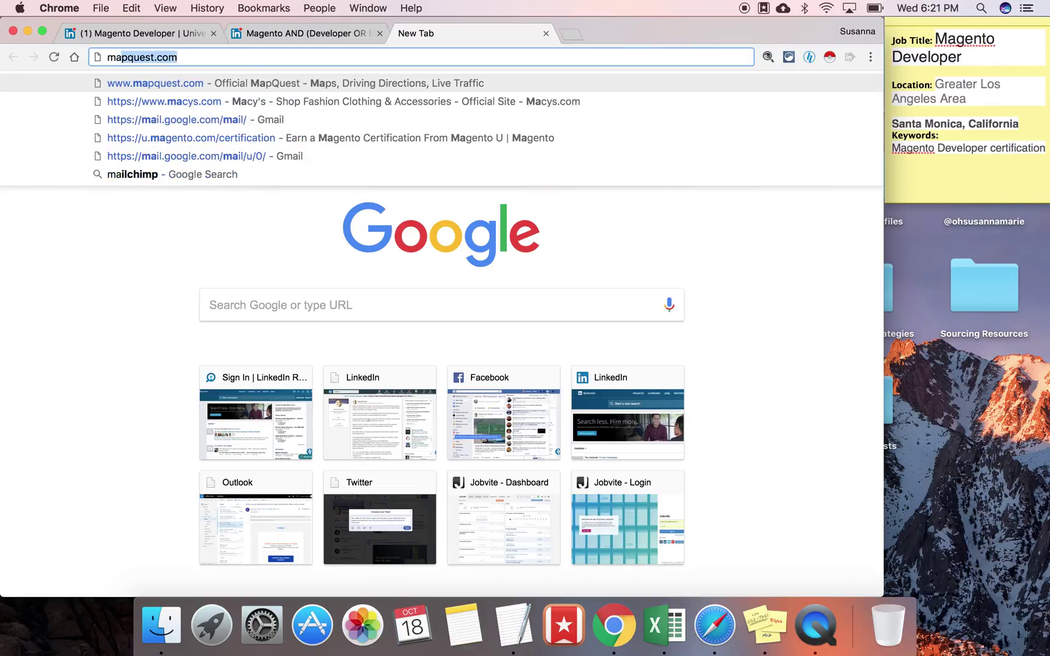
pyautogui.write('gento developer certification')
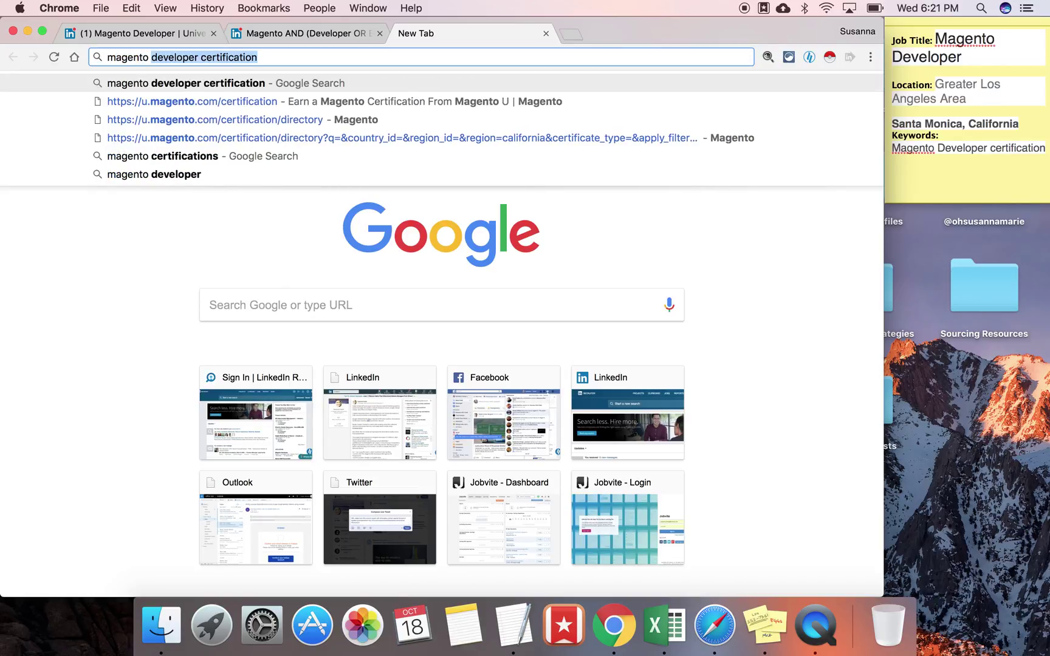
pyautogui.press('Return')
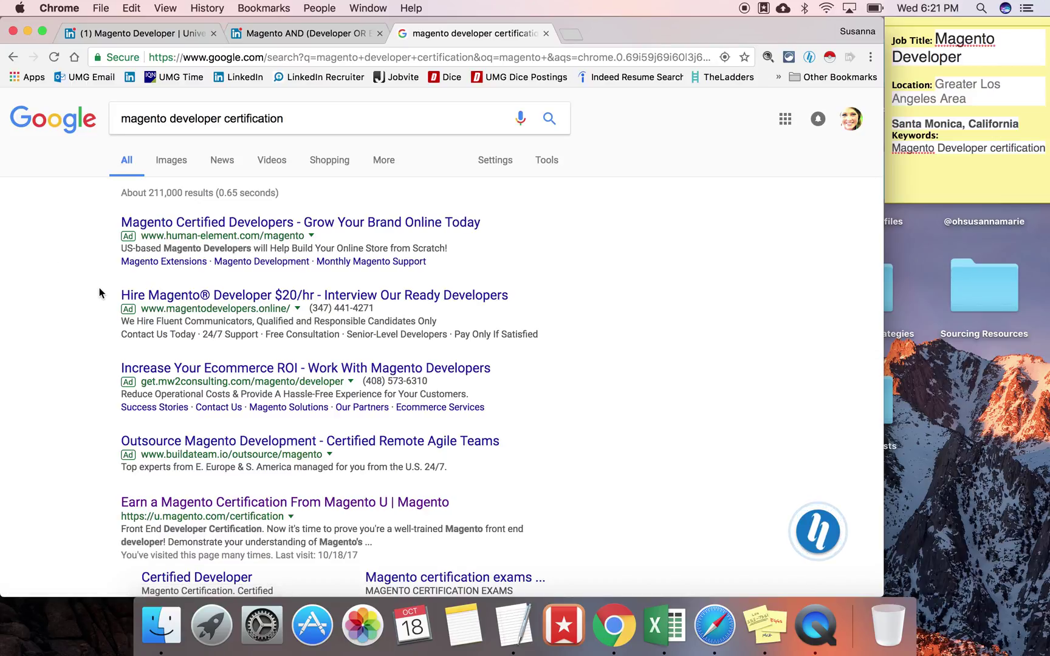
pyautogui.scroll(-10, 99, 289)
pyautogui.scroll(-5, 99, 287)
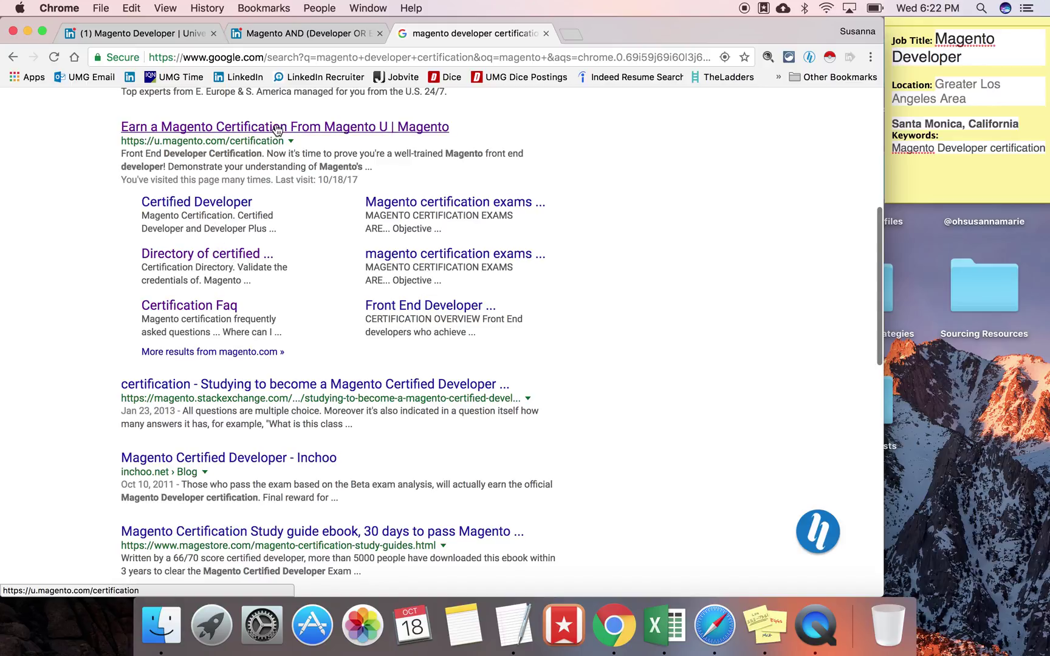
pyautogui.click(223, 257)
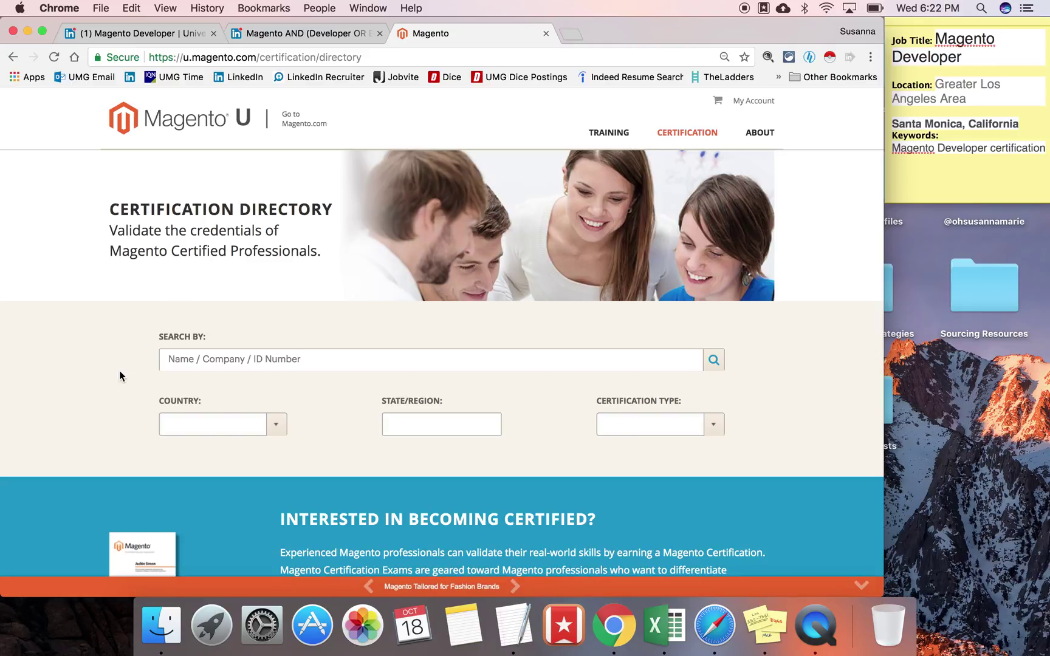
# Step: Set the certification directory's Country filter to United States
pyautogui.scroll(-2, 120, 376)
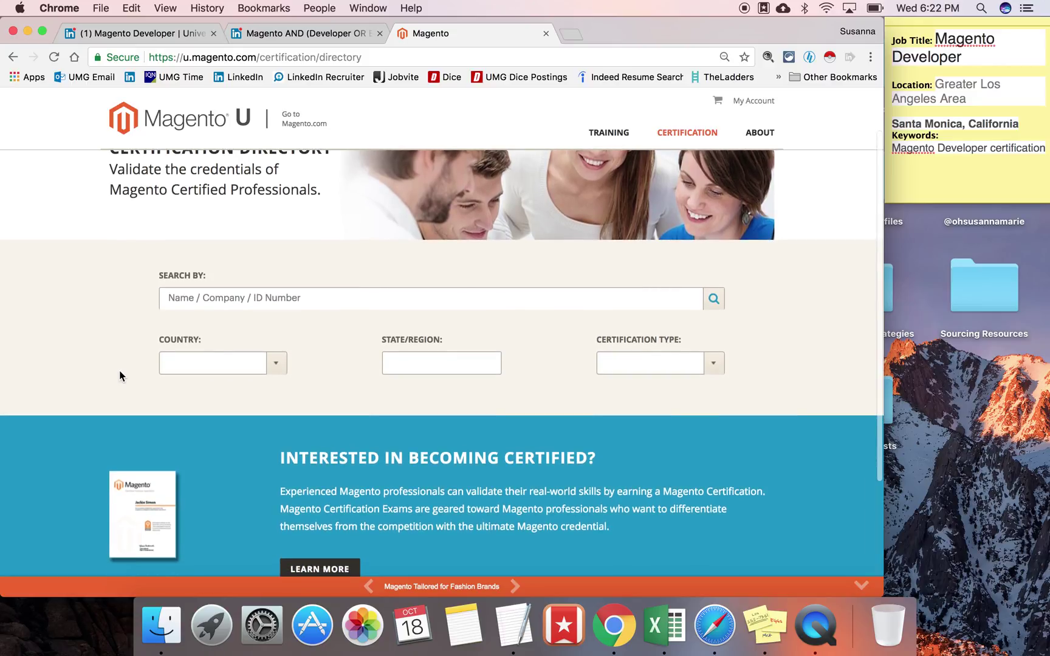
pyautogui.scroll(-2, 122, 367)
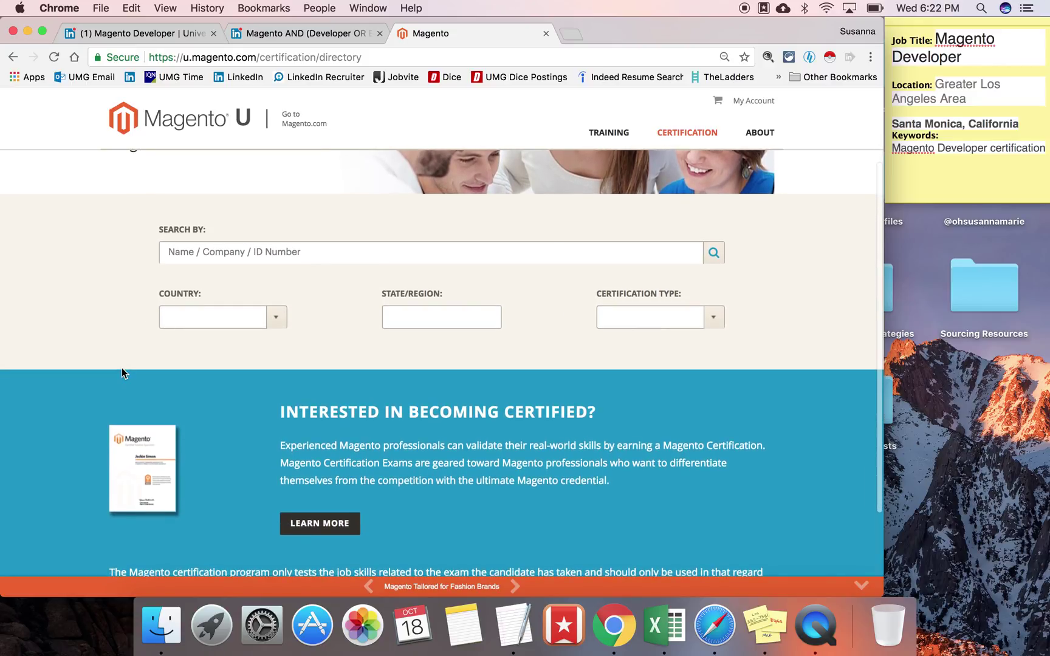
pyautogui.click(180, 320)
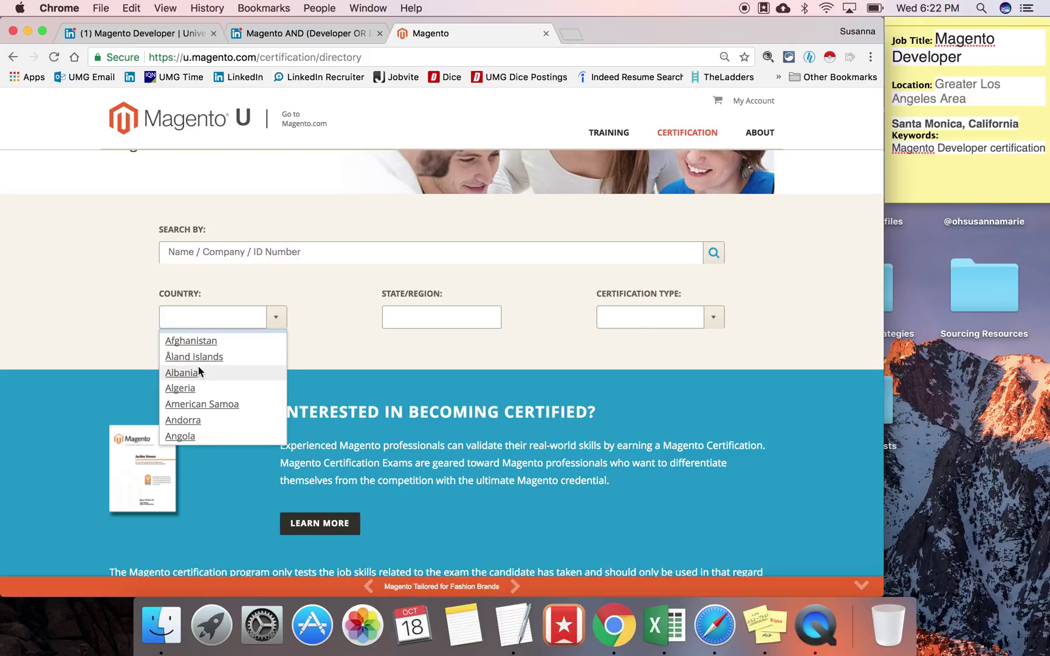
pyautogui.scroll(-14, 199, 371)
pyautogui.scroll(-20, 199, 371)
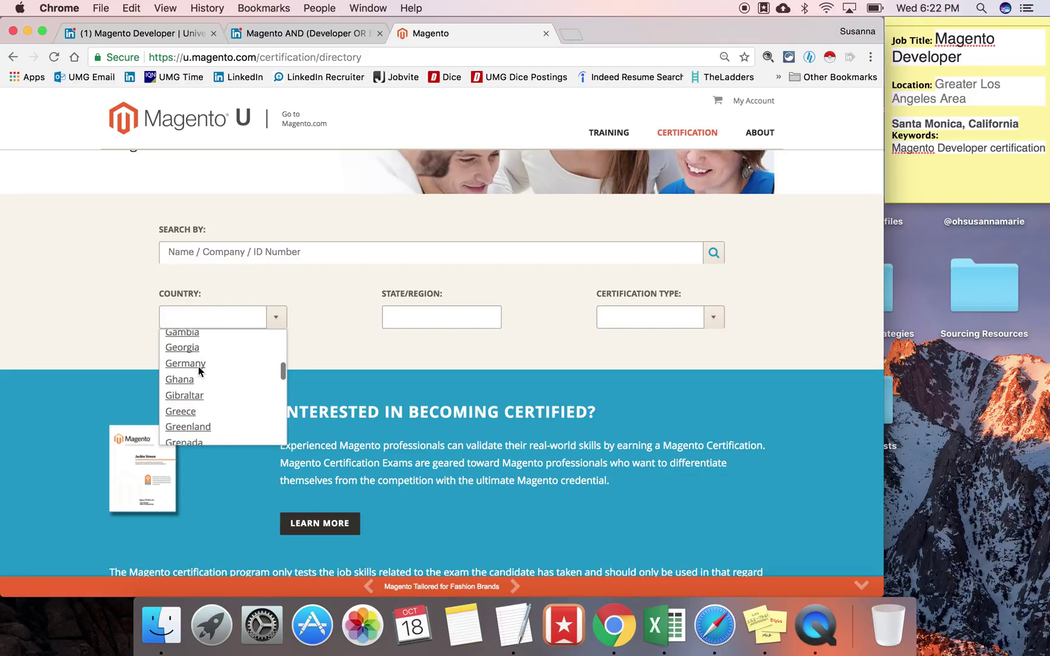
pyautogui.scroll(-20, 198, 371)
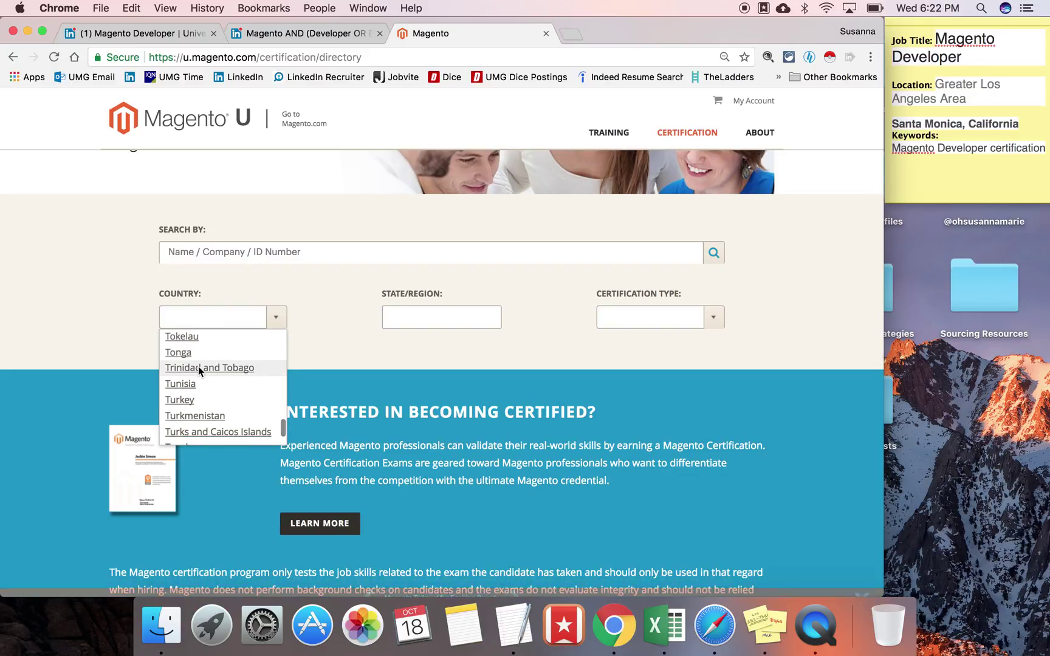
pyautogui.scroll(-3, 197, 367)
pyautogui.click(195, 401)
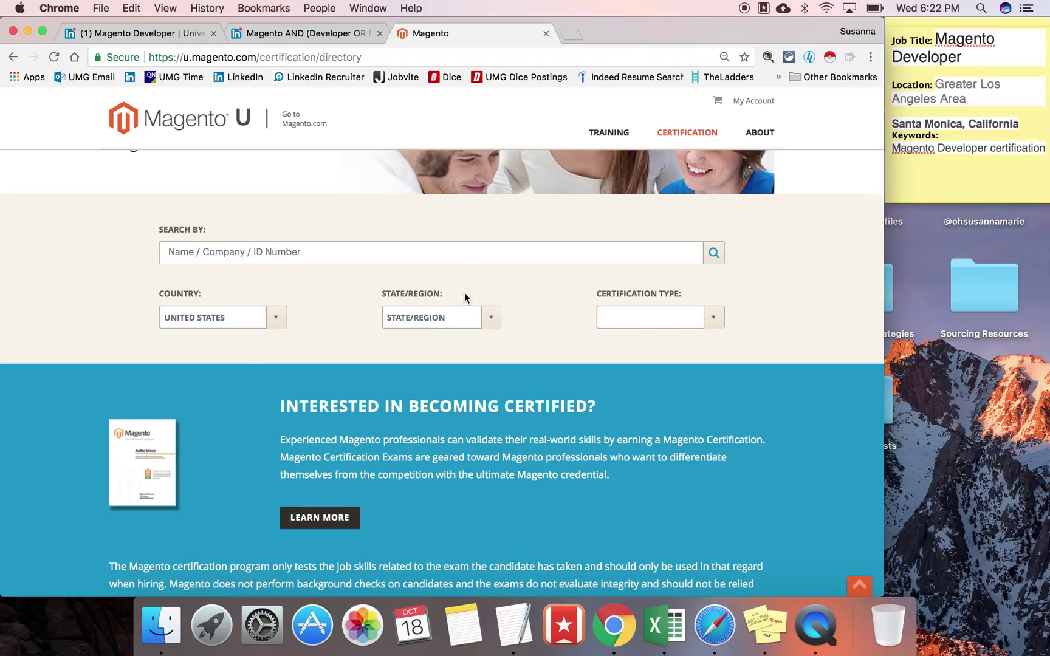
pyautogui.click(454, 321)
# Step: Choose California as the state and run the directory search
pyautogui.scroll(-3, 448, 392)
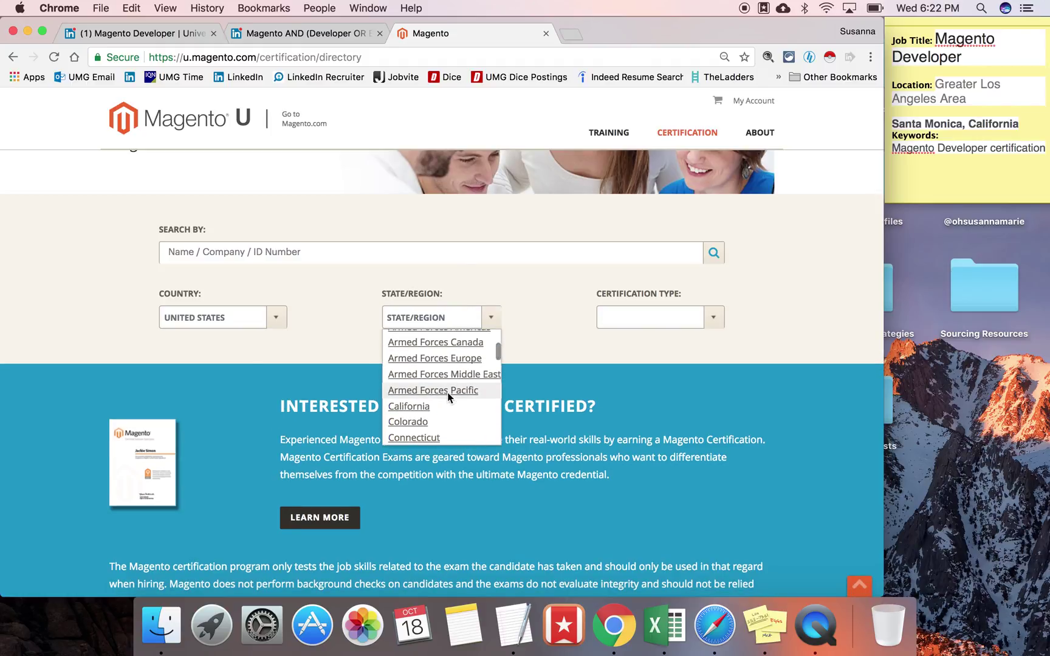
pyautogui.click(416, 407)
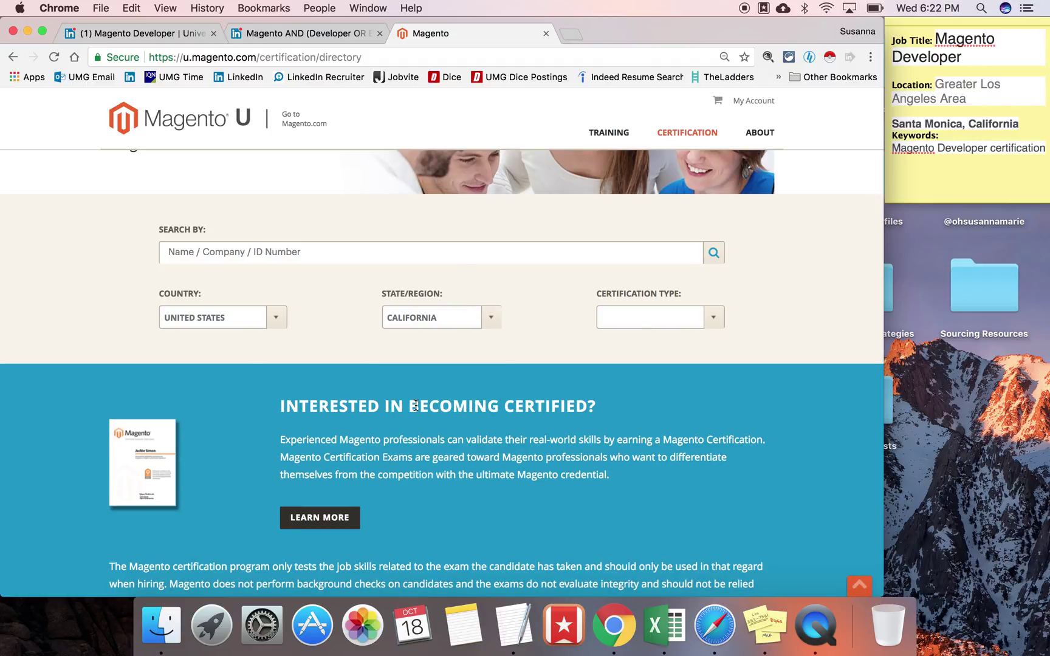
pyautogui.click(717, 254)
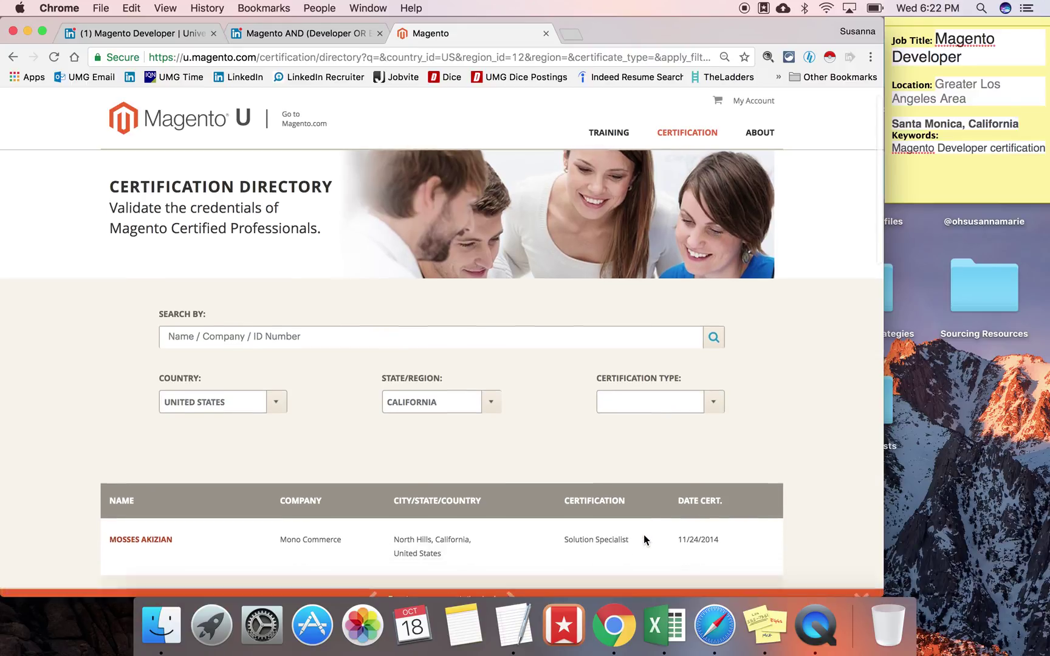
pyautogui.scroll(-6, 644, 540)
pyautogui.scroll(-5, 643, 535)
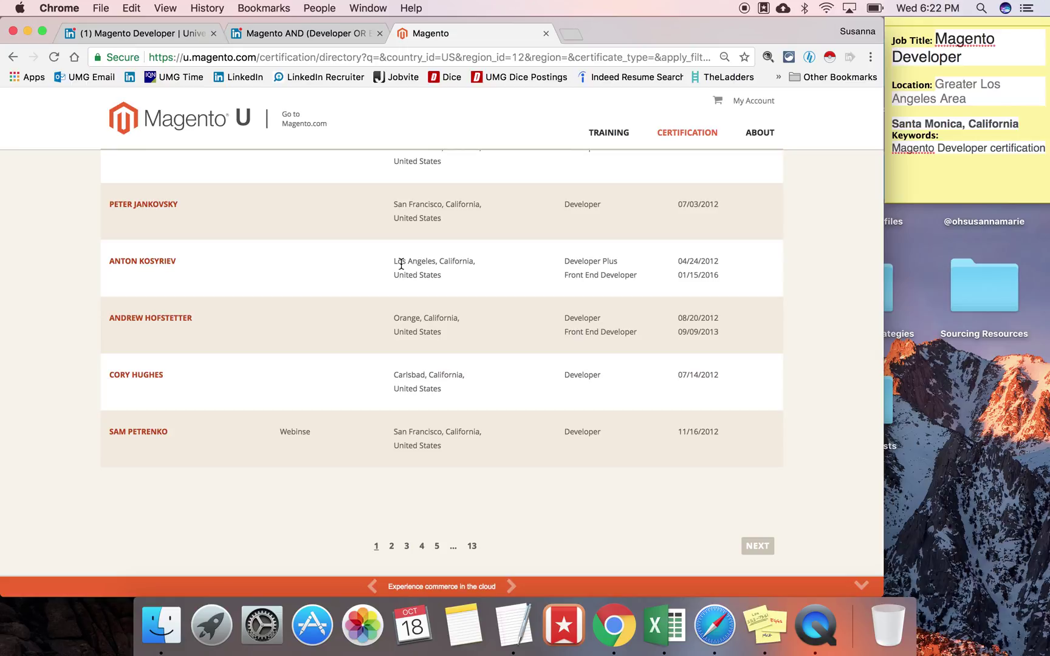
# Step: Glance at the LinkedIn posting and people-search tabs, then return to the top of the directory results
pyautogui.click(148, 33)
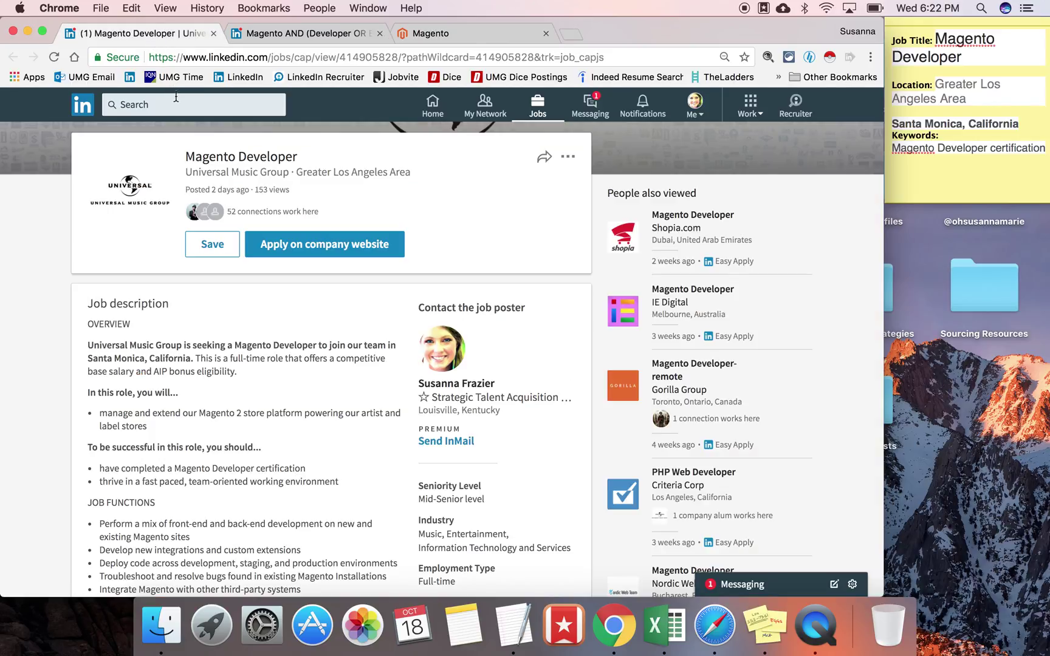
pyautogui.click(261, 33)
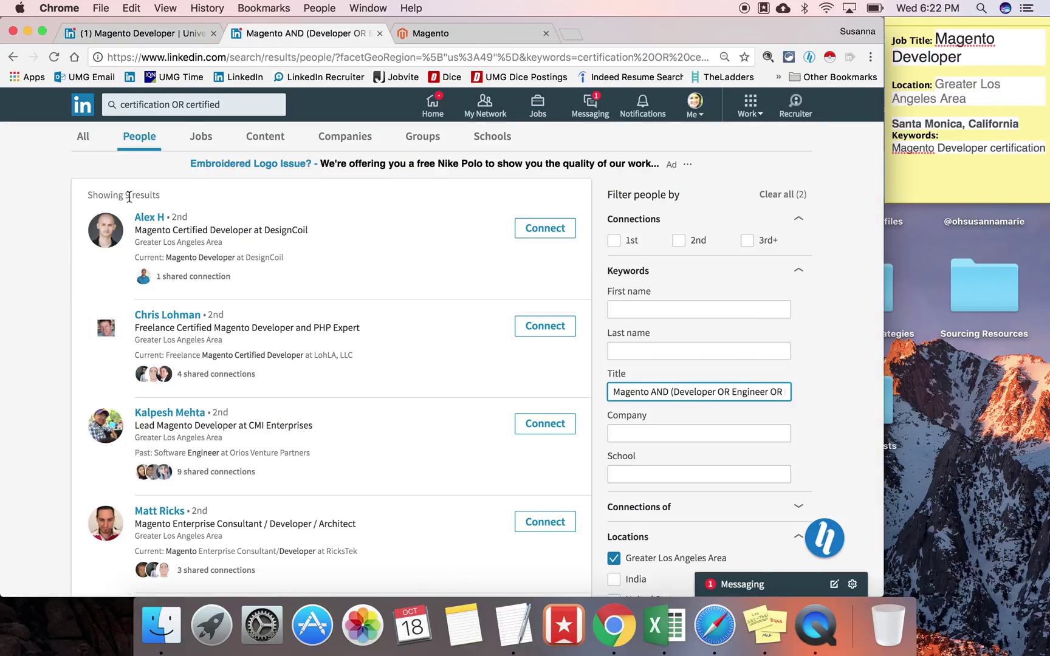
pyautogui.click(479, 33)
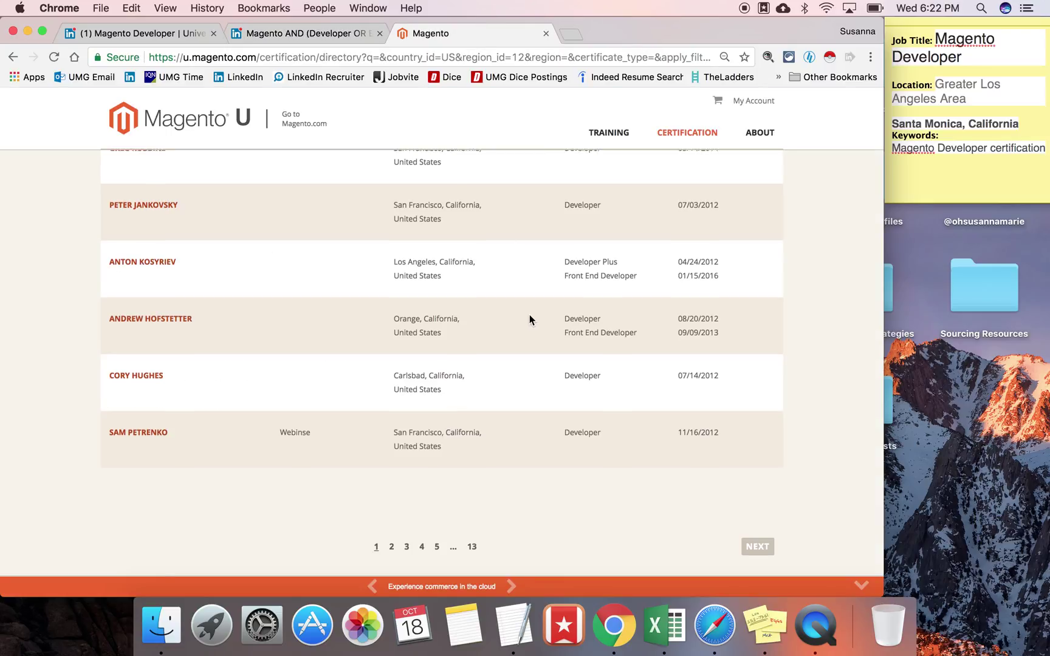
pyautogui.scroll(3, 529, 317)
pyautogui.scroll(3, 530, 316)
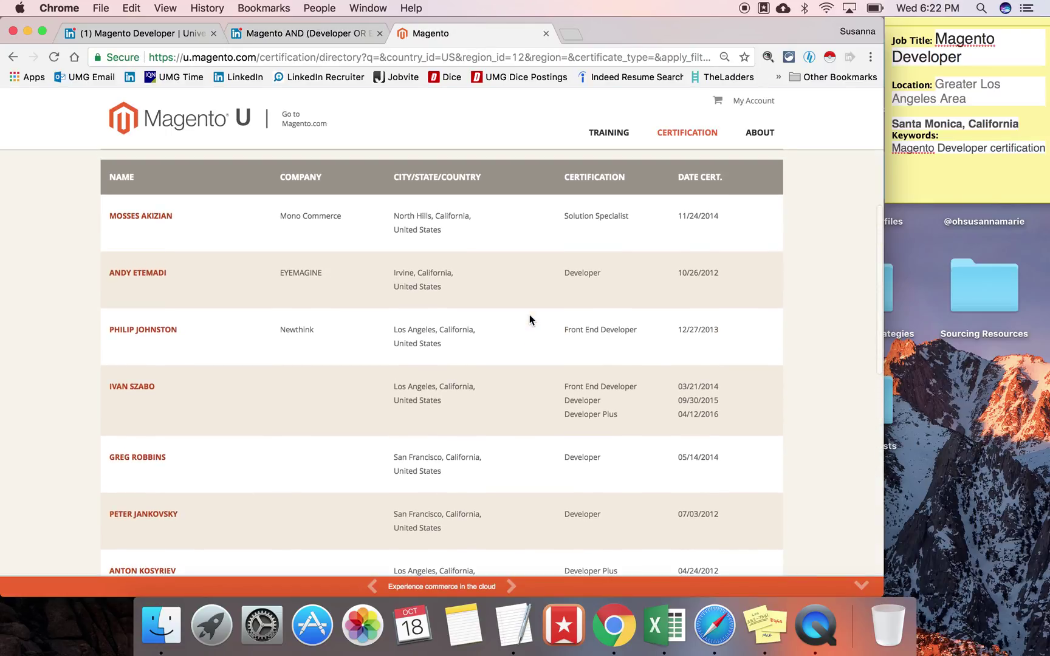
pyautogui.click(77, 173)
# Step: Paste the page of California developer listings into A1 of a new Excel workbook, then minimize Excel
pyautogui.moveTo(77, 173); pyautogui.dragTo(746, 206)
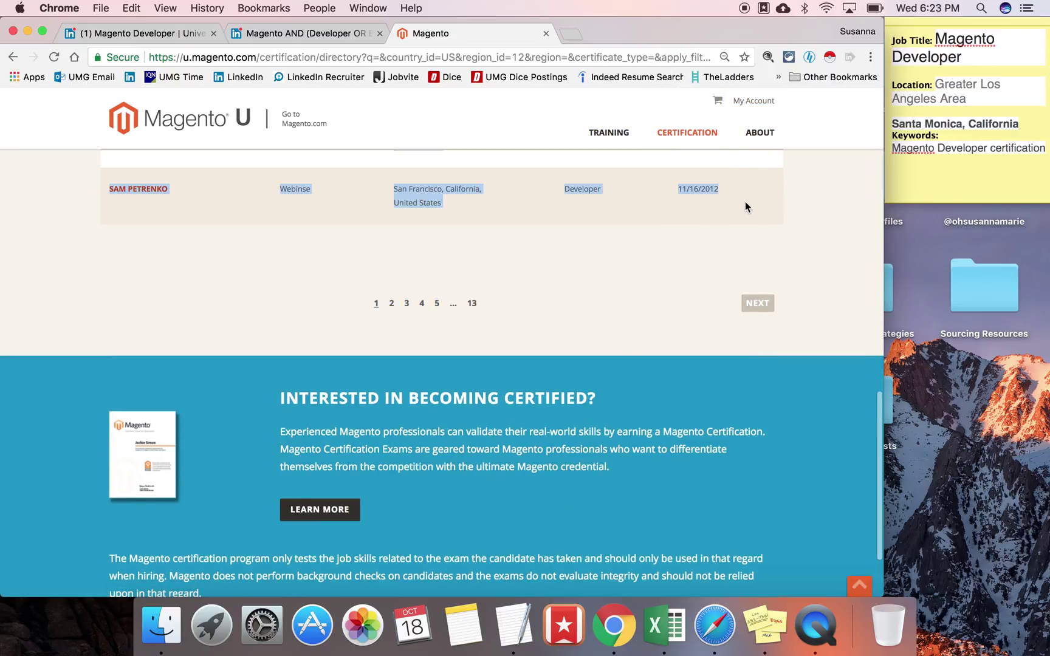
pyautogui.press('super+c')
pyautogui.click(654, 646)
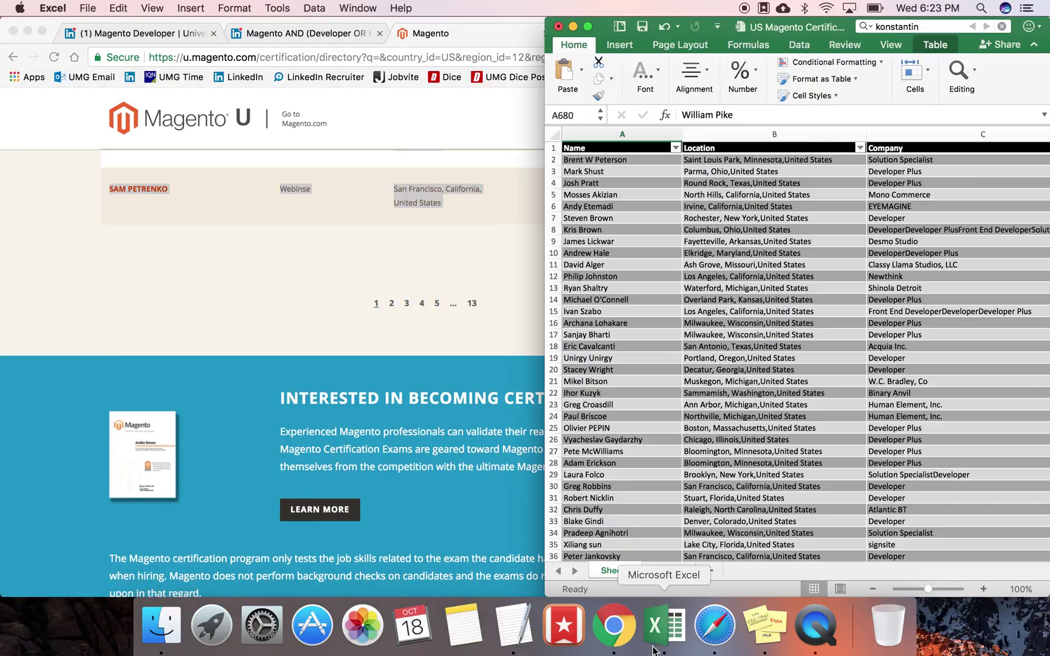
pyautogui.press('super+n')
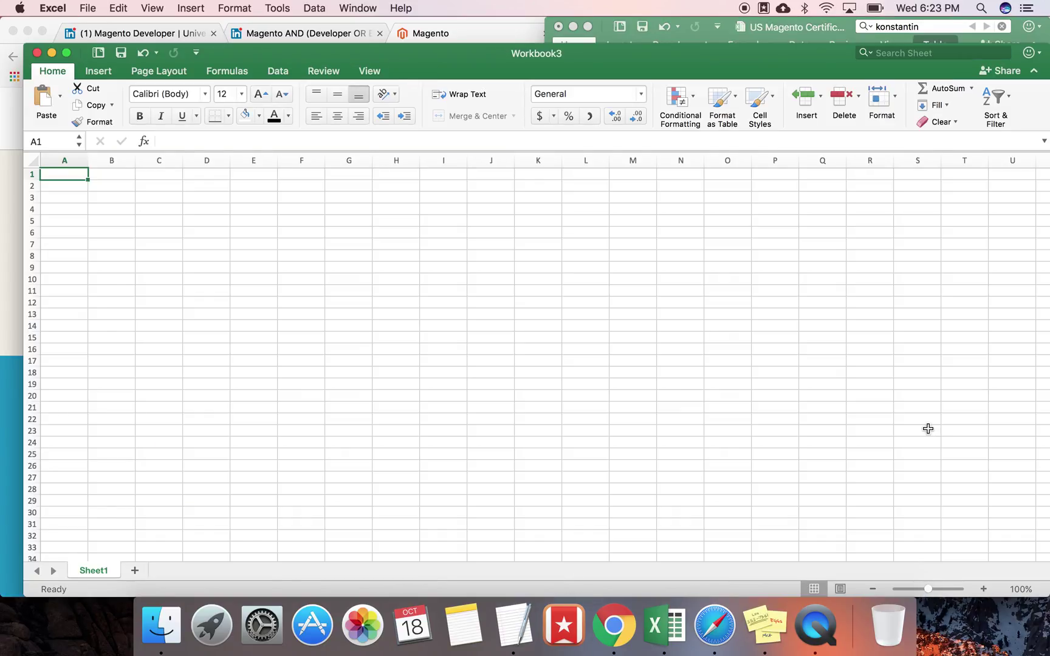
pyautogui.press('super+v')
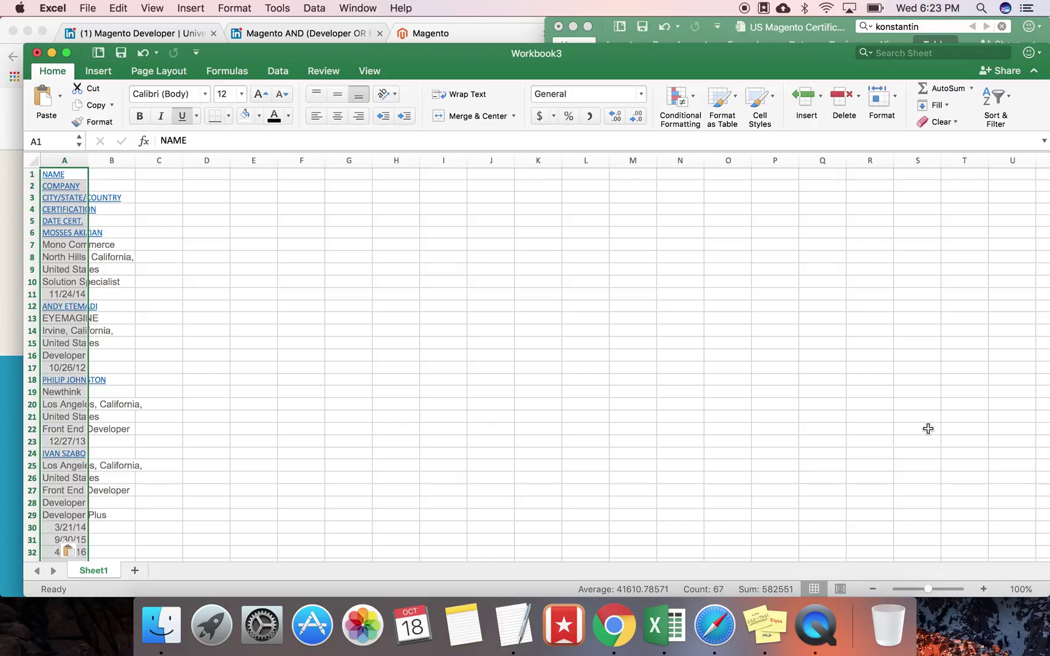
pyautogui.click(573, 26)
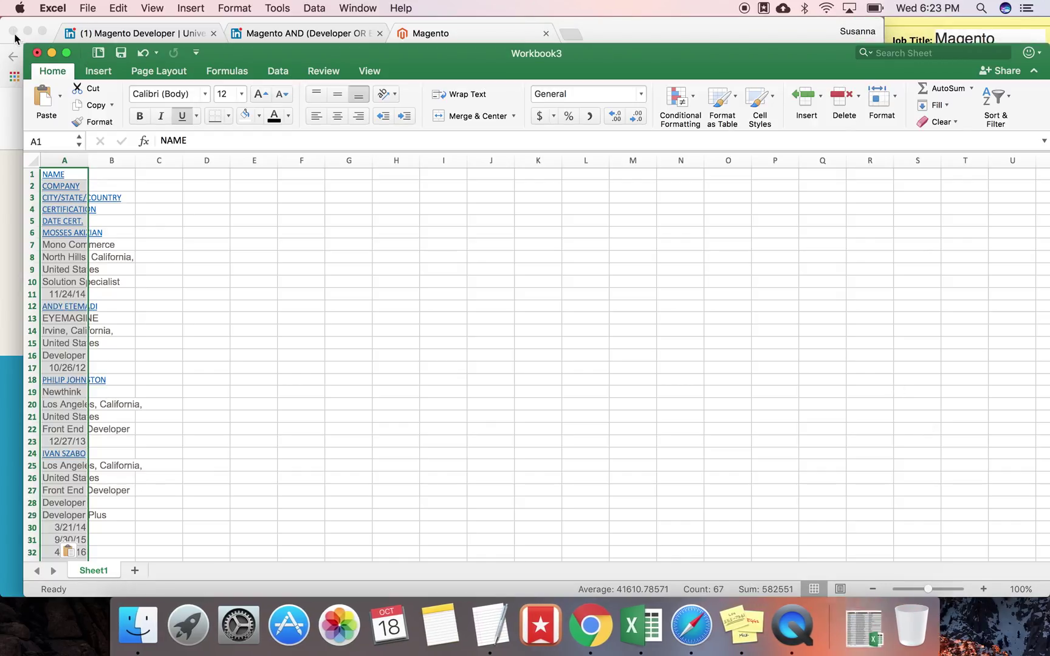
pyautogui.click(52, 54)
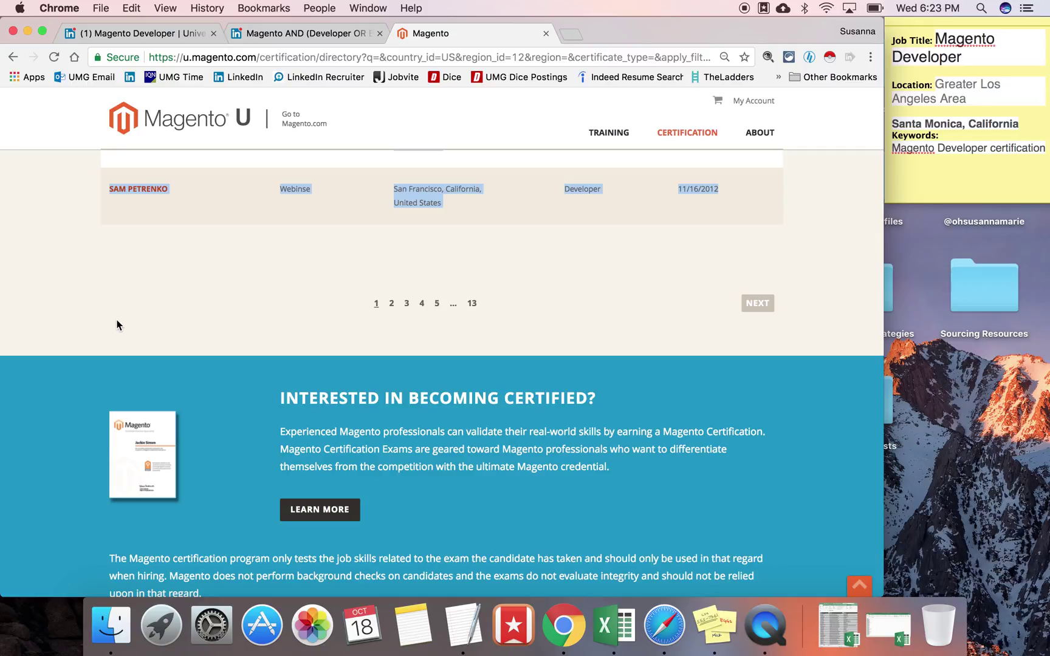
# Step: Search LinkedIn for the first certified developer's name, finding a single matching profile
pyautogui.scroll(15, 117, 325)
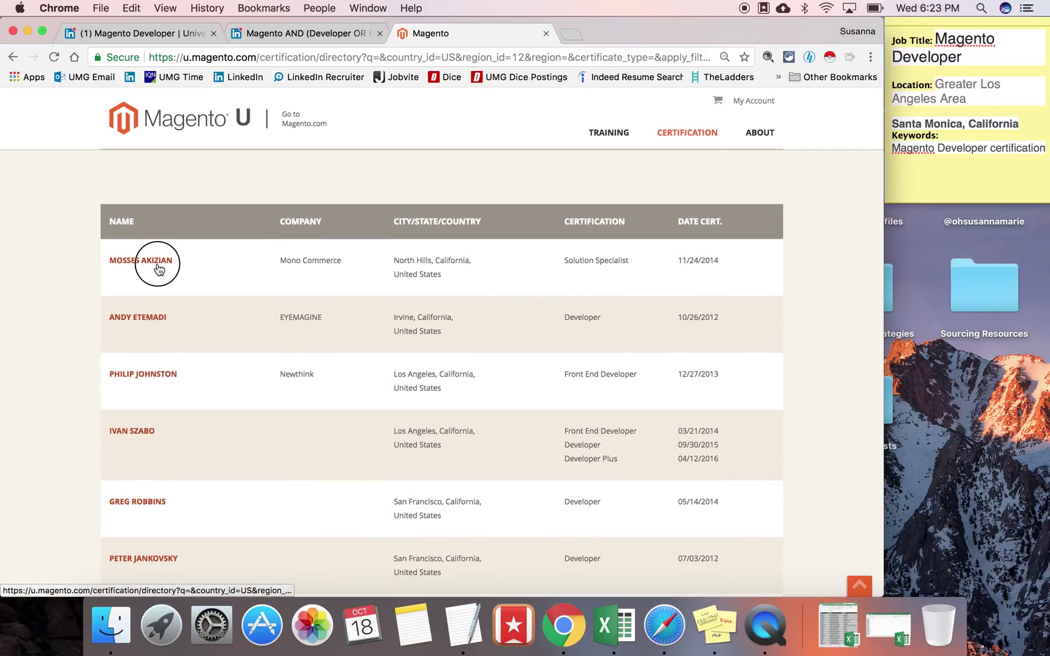
pyautogui.scroll(5, 158, 269)
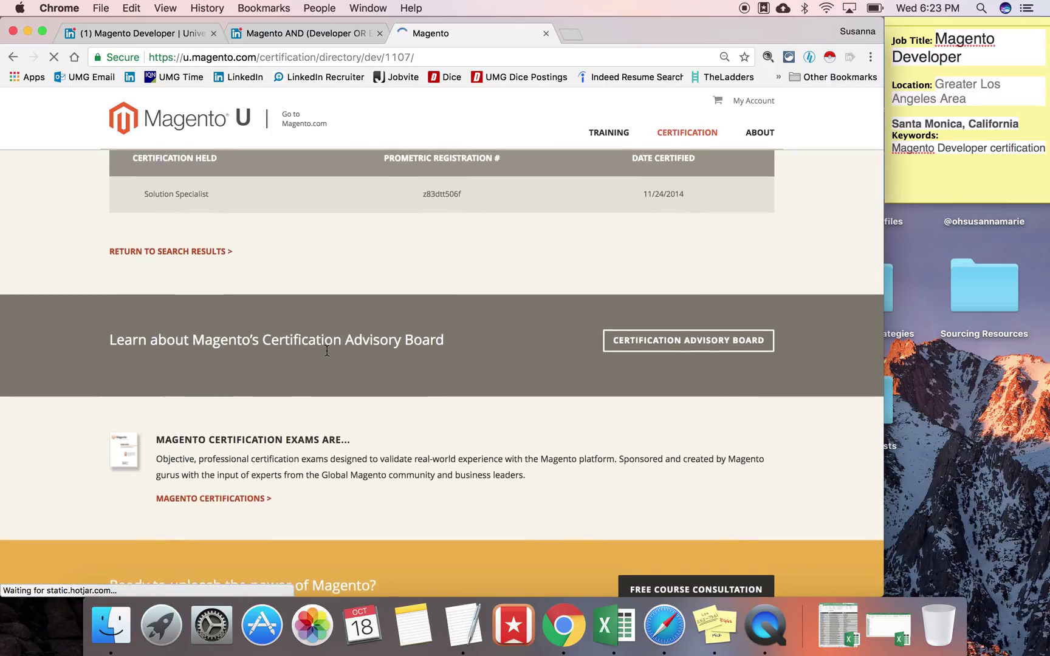
pyautogui.scroll(2, 327, 350)
pyautogui.scroll(1, 327, 350)
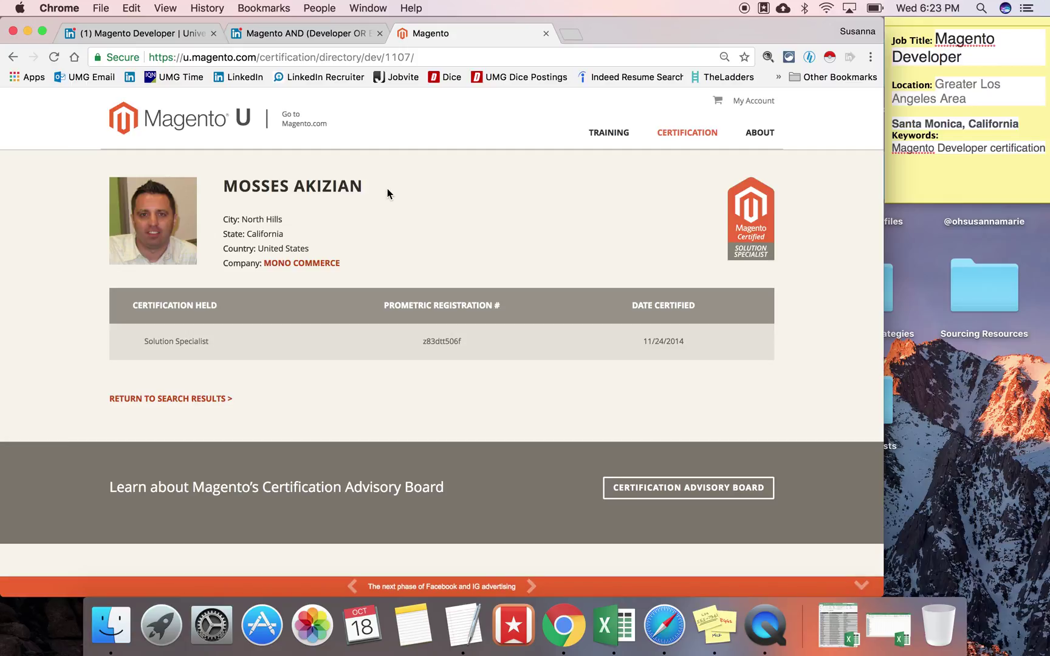
pyautogui.moveTo(387, 189); pyautogui.dragTo(221, 181)
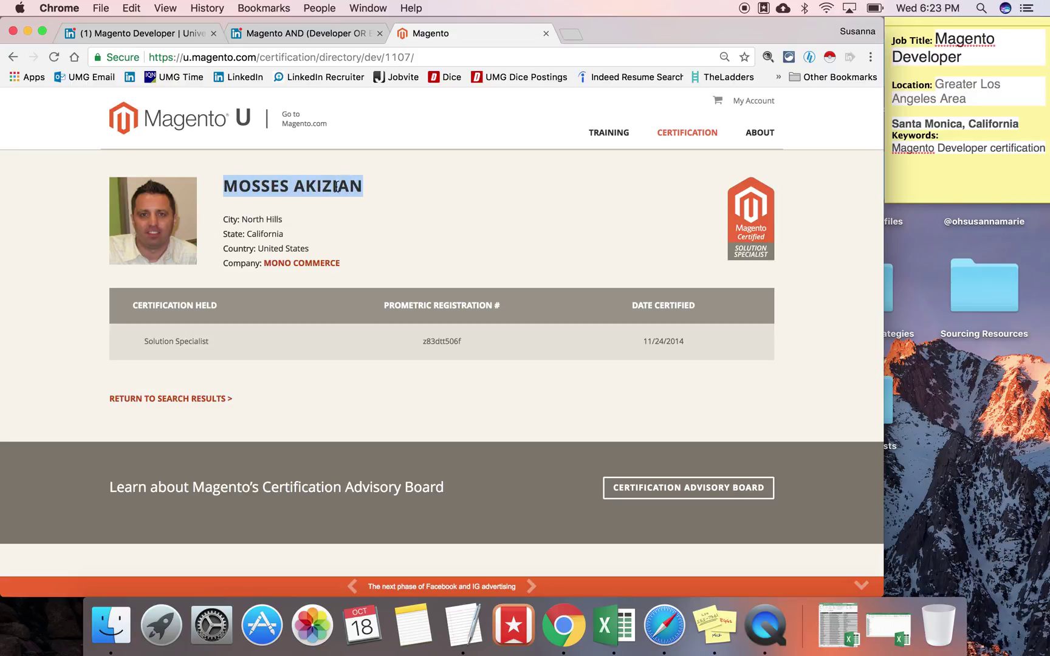
pyautogui.rightClick(297, 189)
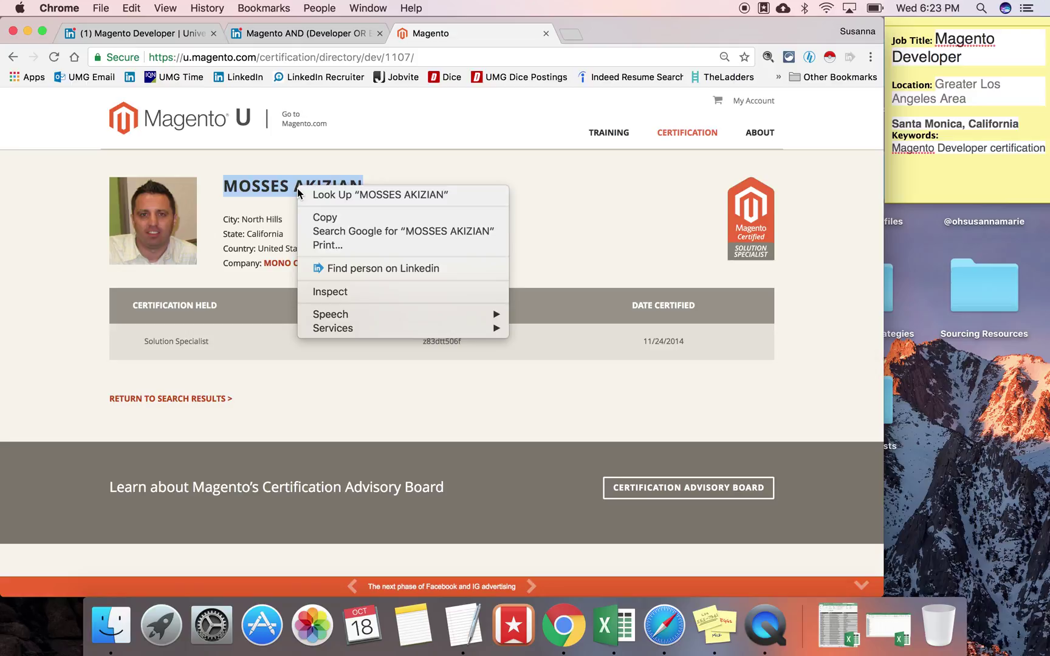
pyautogui.click(370, 268)
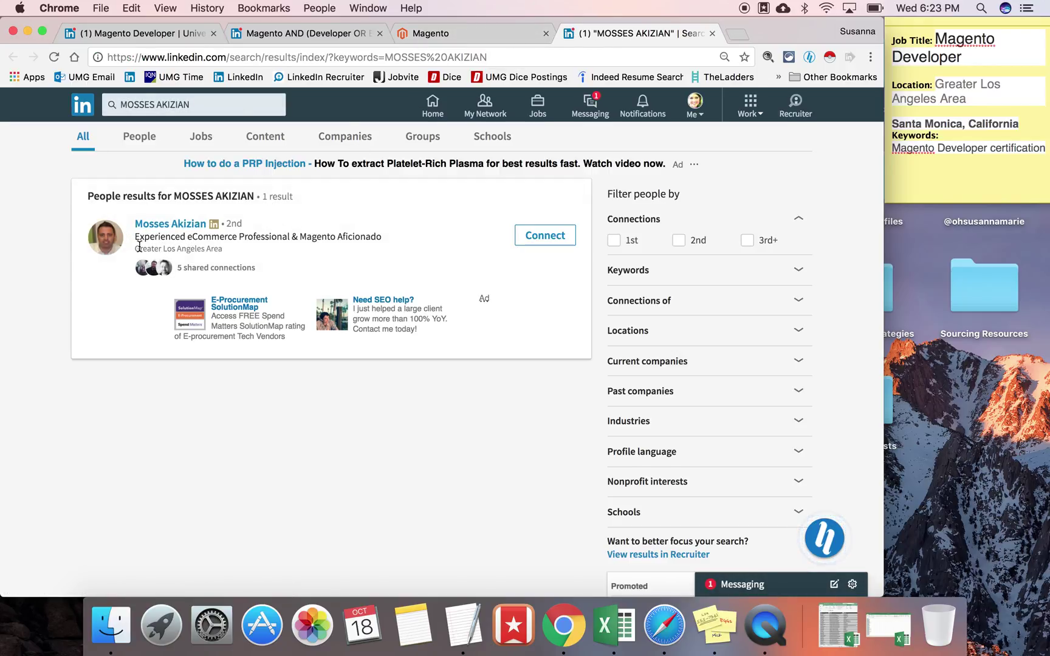
# Step: Return to the California directory results and start Instant Data Scraper, which collects 245 rows
pyautogui.click(420, 35)
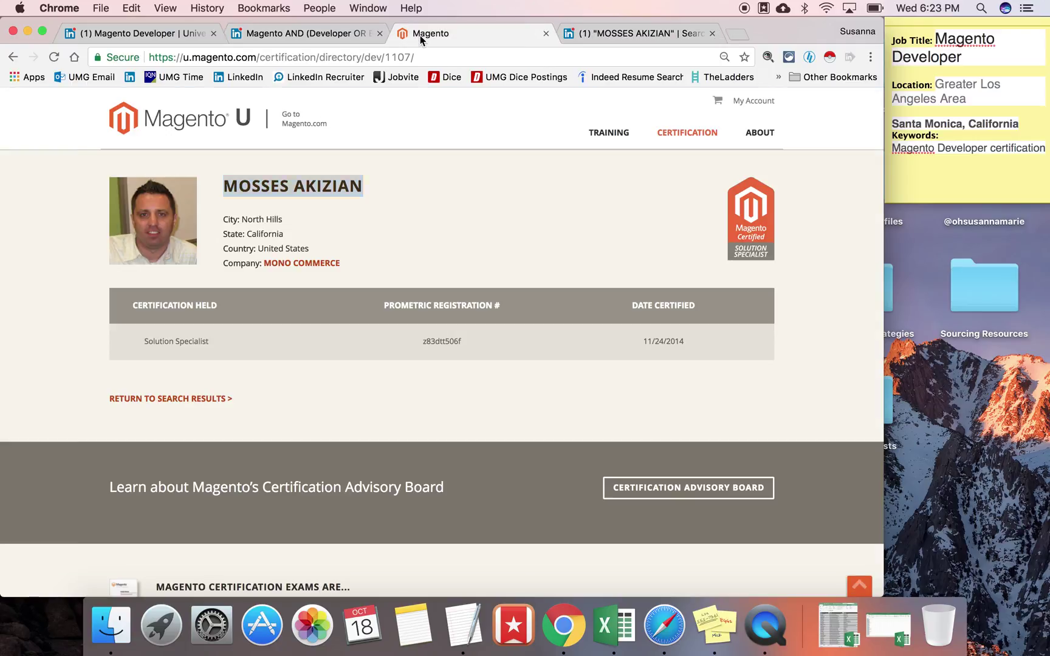
pyautogui.click(10, 57)
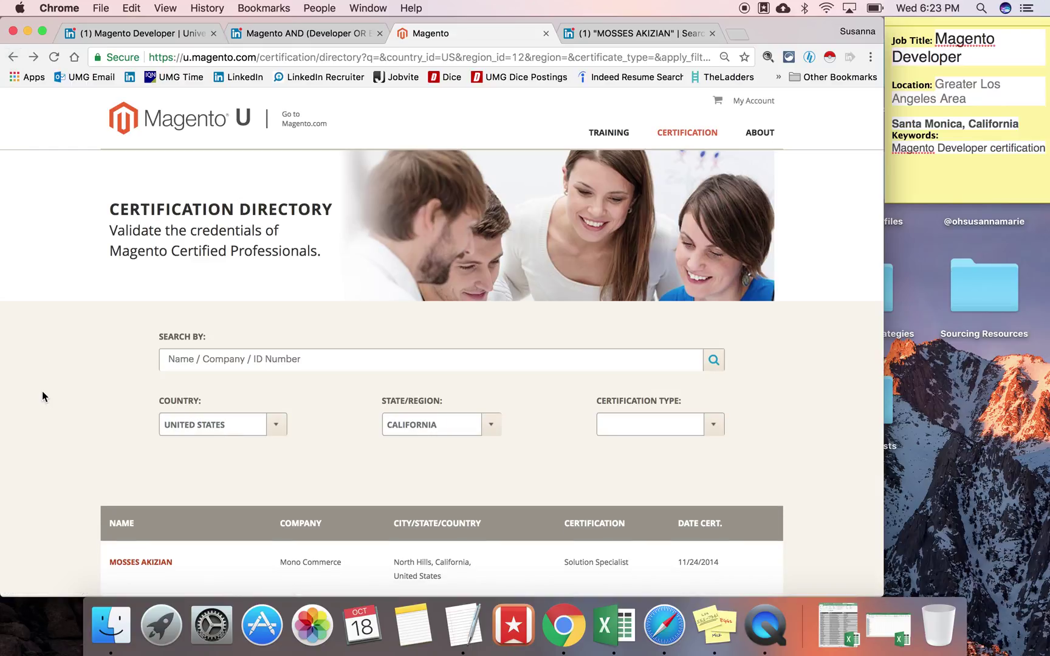
pyautogui.scroll(-5, 42, 391)
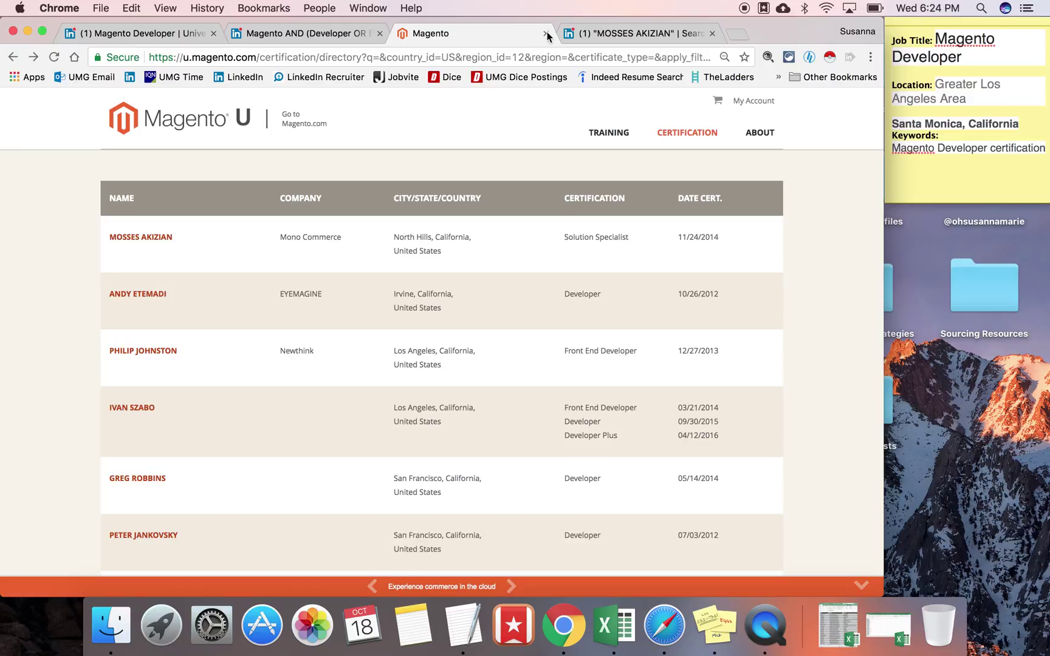
pyautogui.click(829, 59)
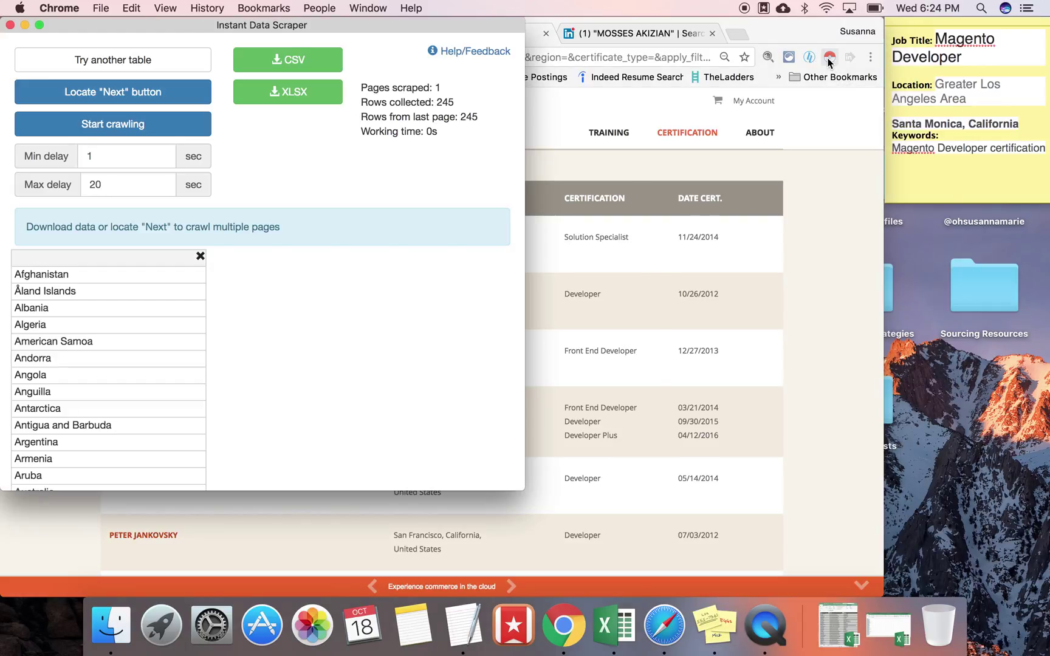
# Step: Skip the country and state lists to target the developer results table, and shrink the scraper window aside
pyautogui.moveTo(311, 25); pyautogui.dragTo(921, 7)
pyautogui.scroll(5, 408, 214)
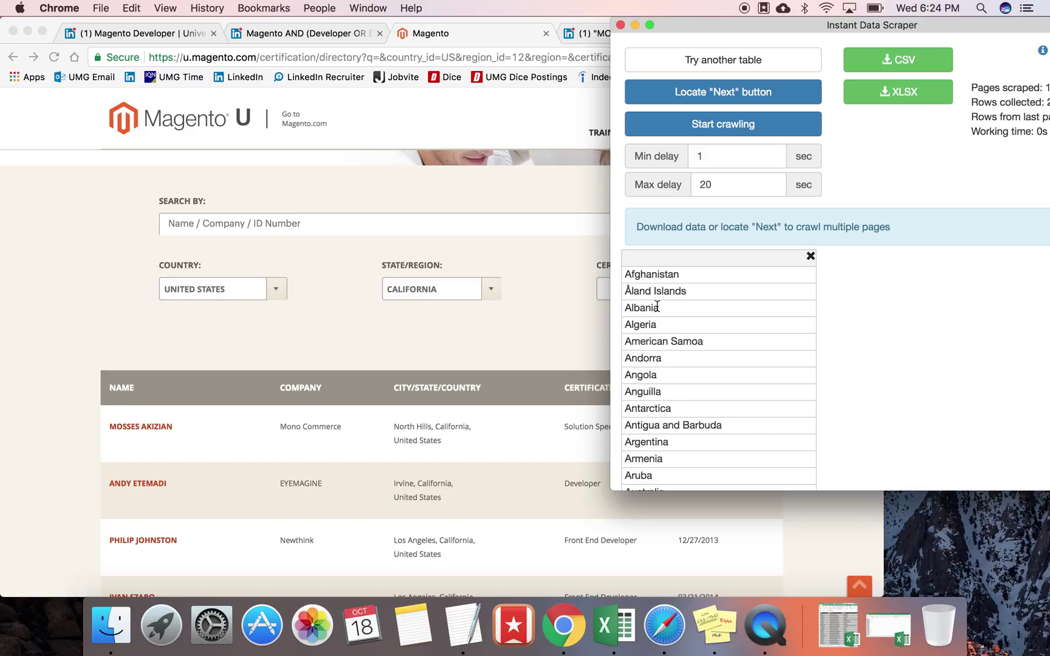
pyautogui.click(701, 64)
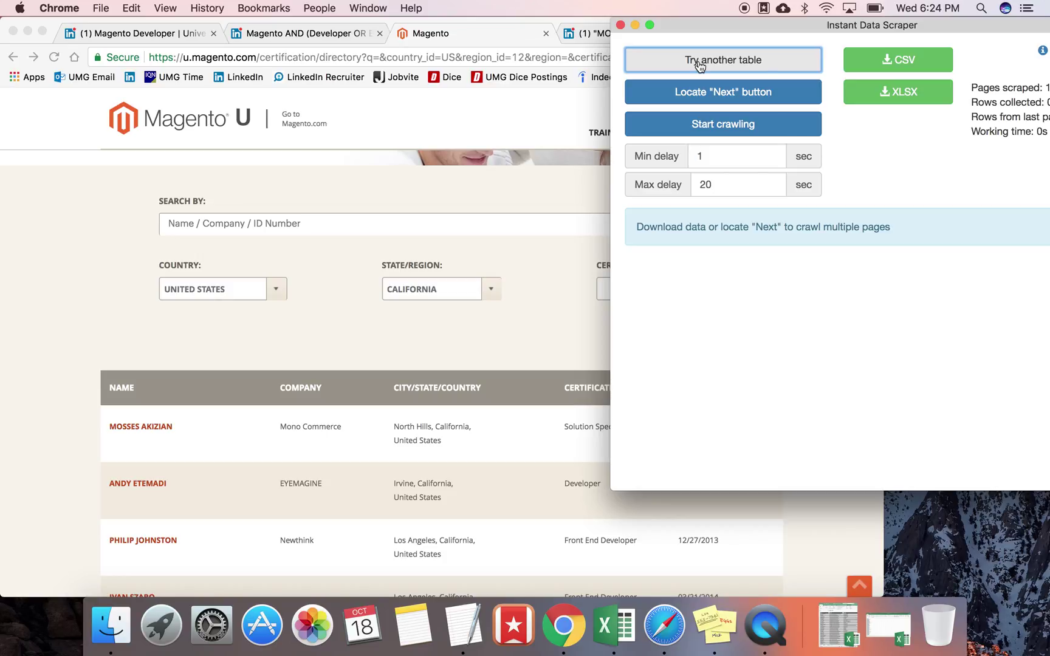
pyautogui.click(700, 65)
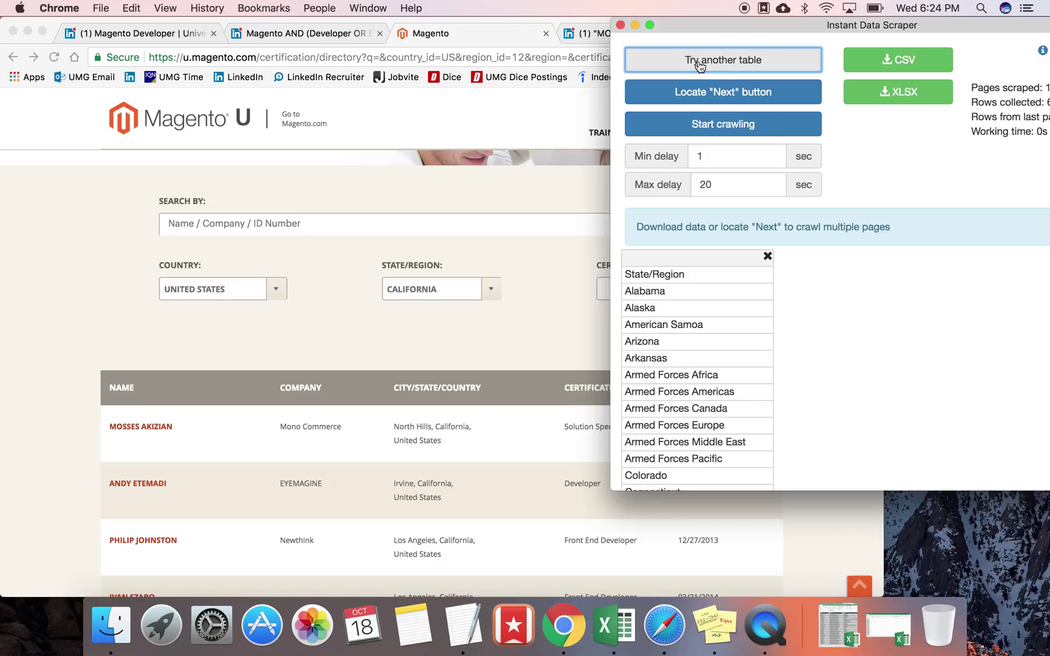
pyautogui.click(700, 64)
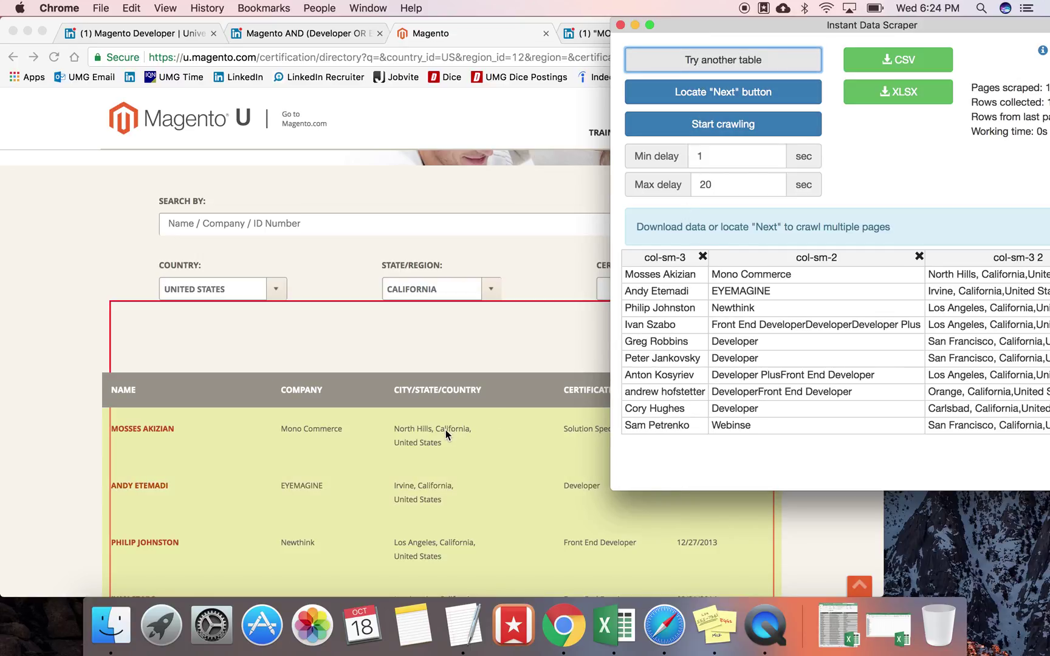
pyautogui.scroll(-10, 446, 430)
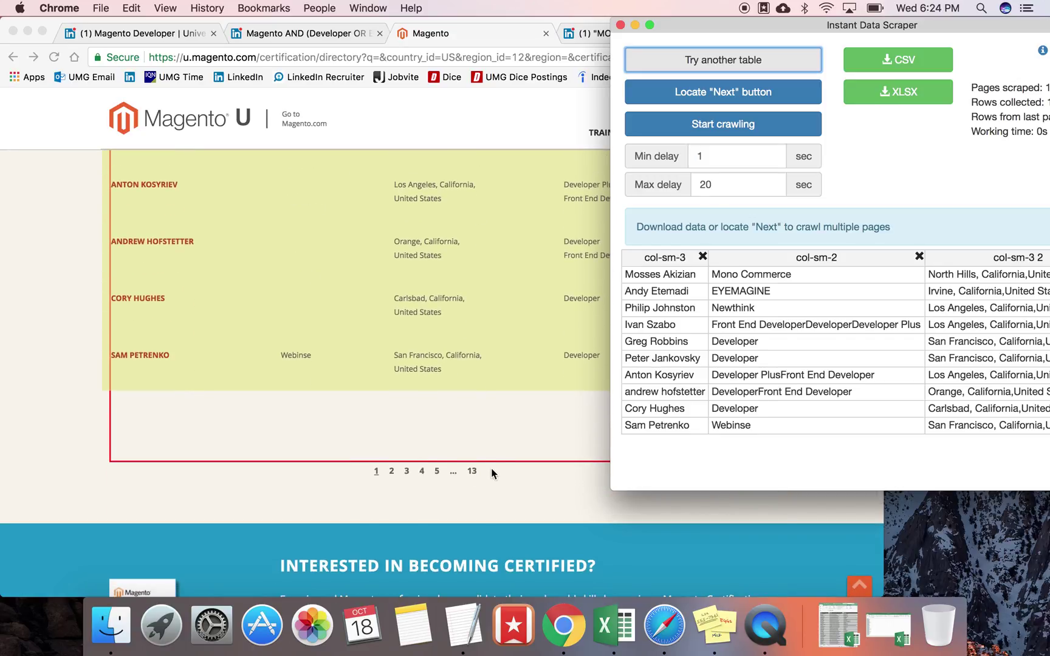
pyautogui.moveTo(620, 489); pyautogui.dragTo(621, 436)
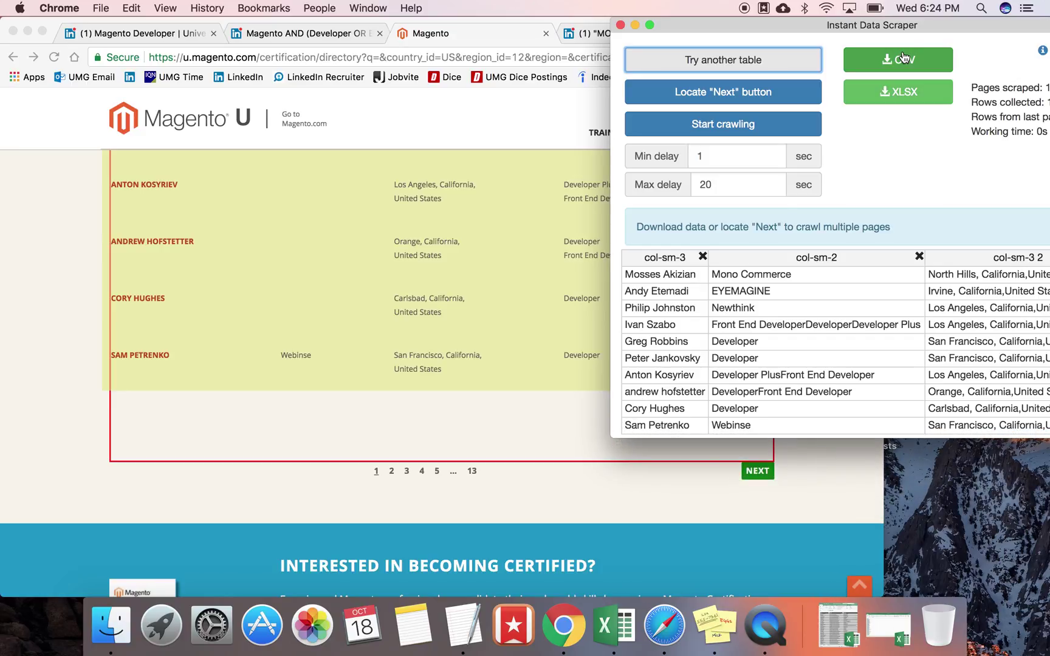
pyautogui.moveTo(967, 30); pyautogui.dragTo(835, 5)
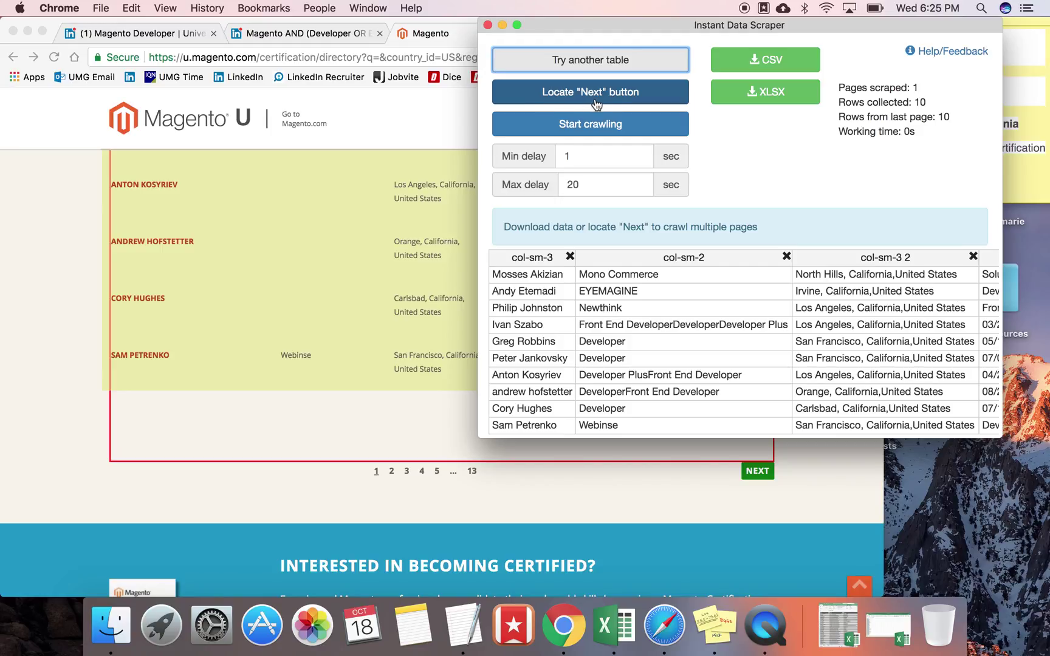
# Step: Mark the directory's NEXT link in Instant Data Scraper, crawl to 10 rows, then stop and minimise it
pyautogui.click(593, 99)
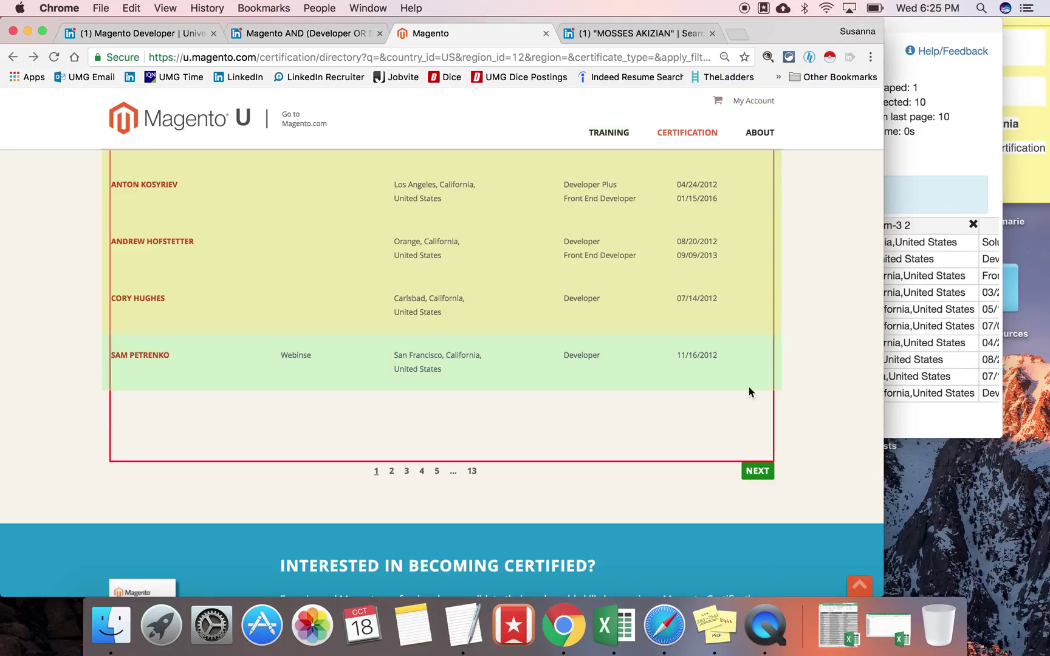
pyautogui.click(754, 472)
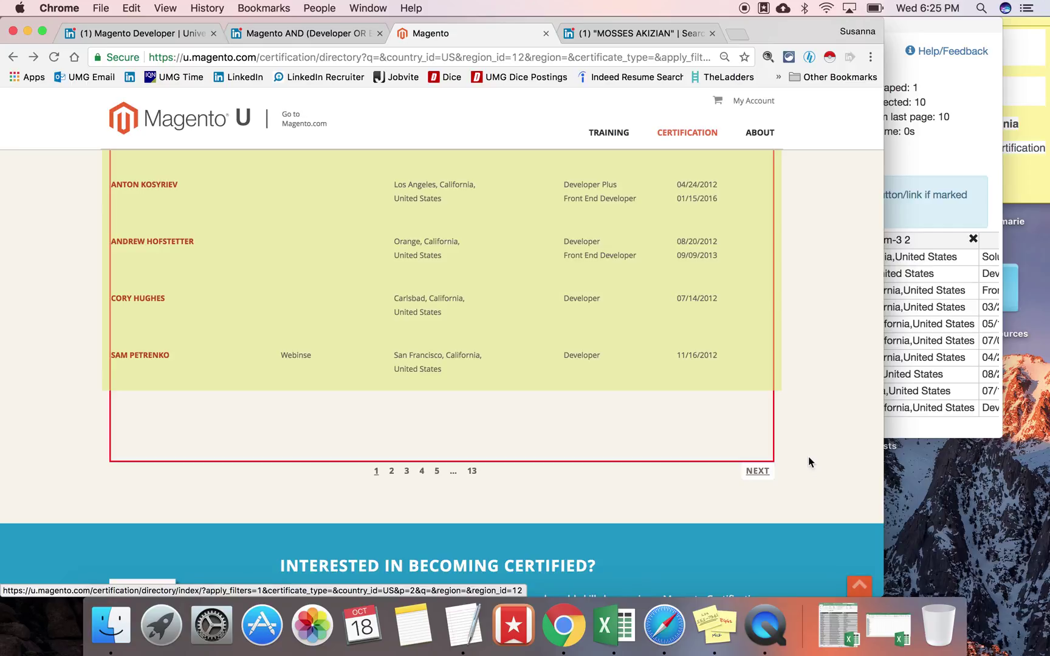
pyautogui.click(939, 165)
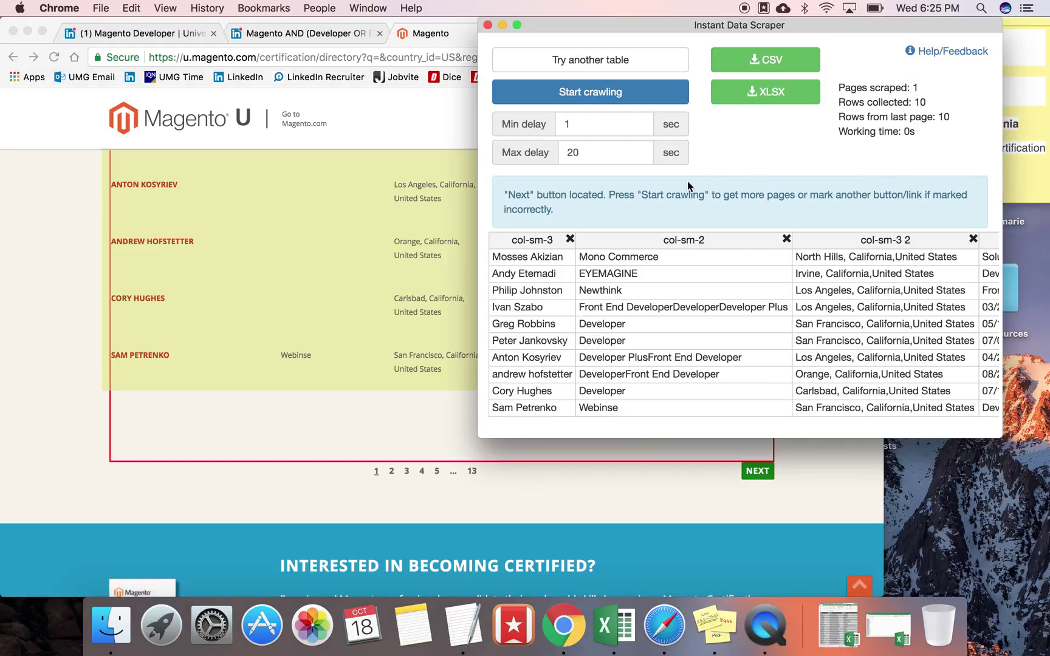
pyautogui.click(626, 93)
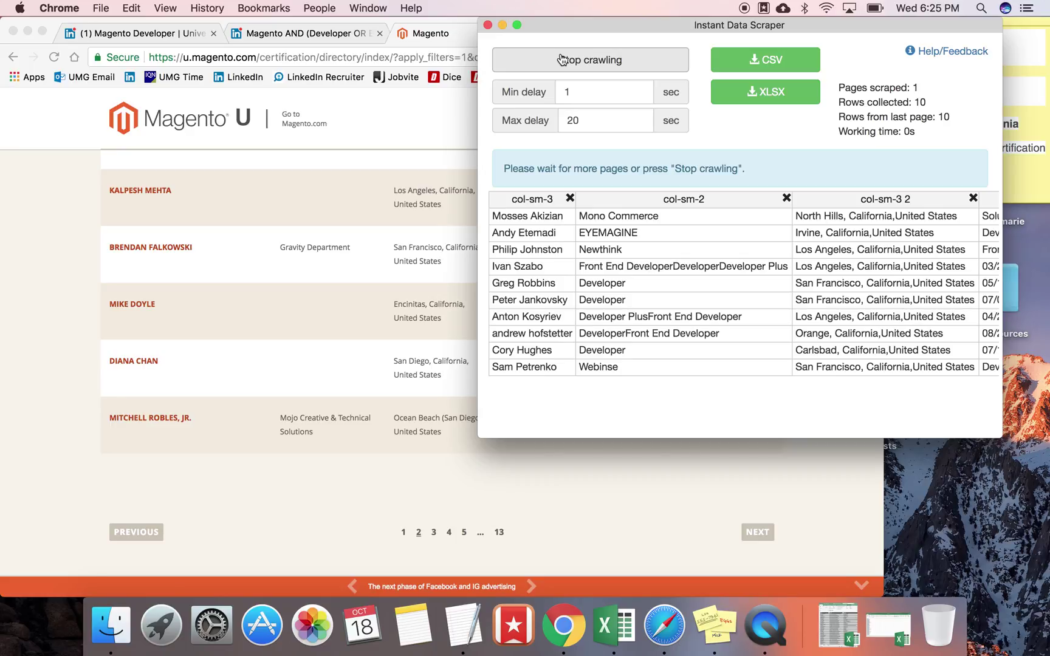
pyautogui.click(563, 59)
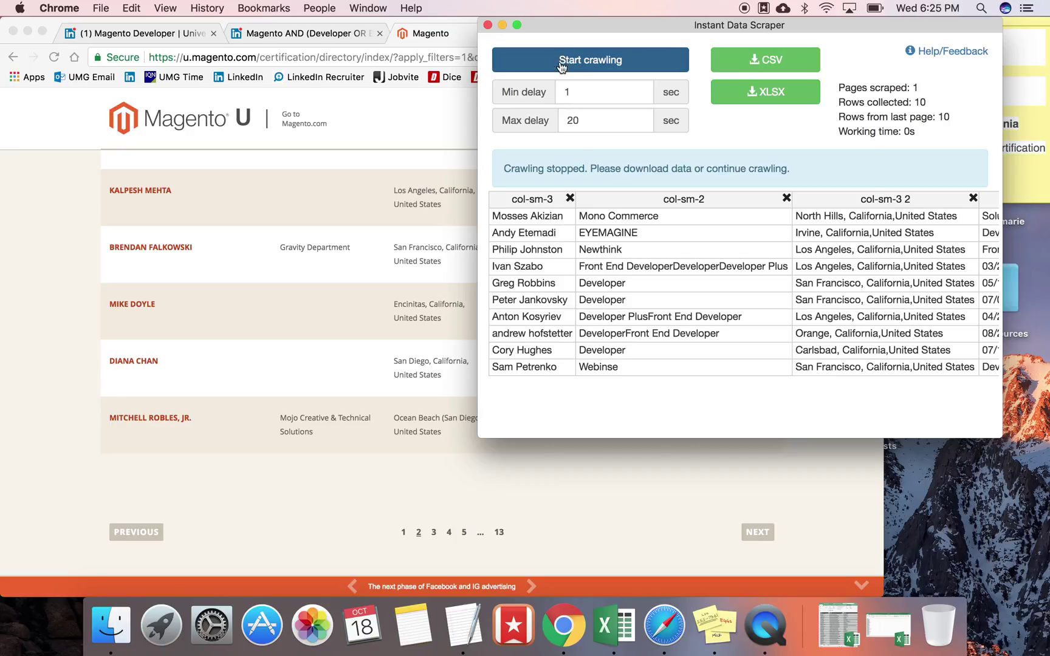
pyautogui.click(502, 25)
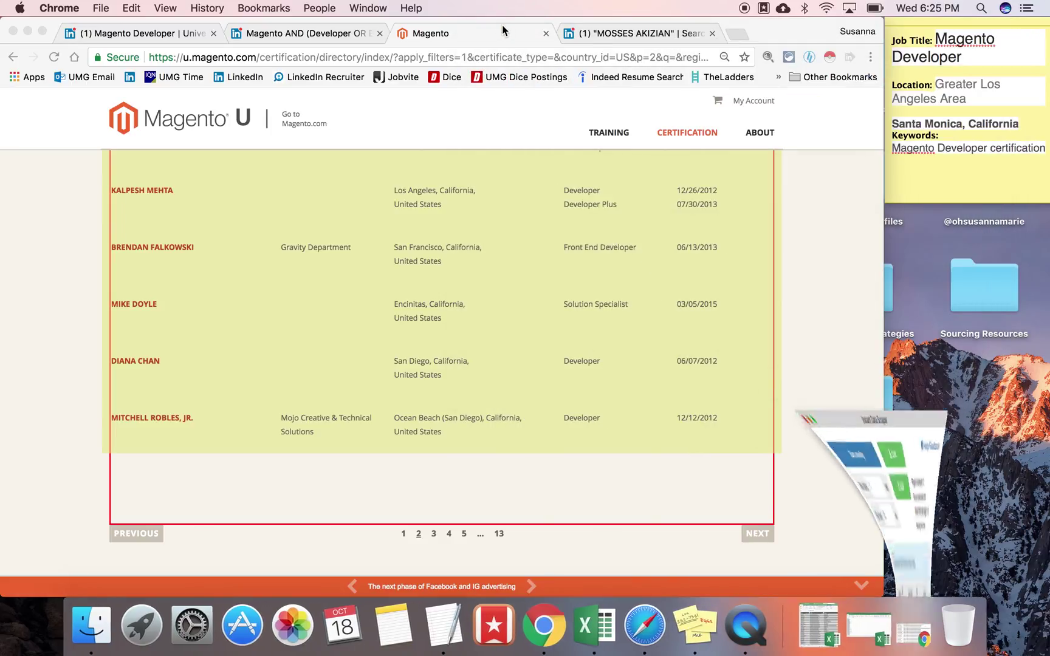
pyautogui.click(815, 653)
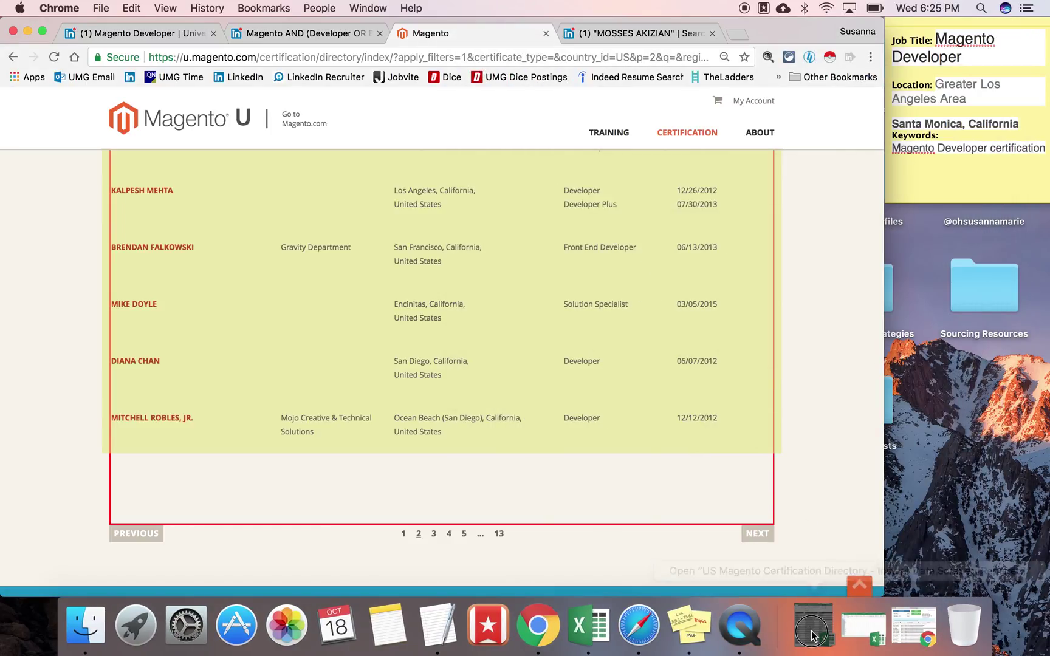
# Step: Restore the exported Magento certification workbook and scroll through Sheet1's names, locations and companies
pyautogui.click(813, 643)
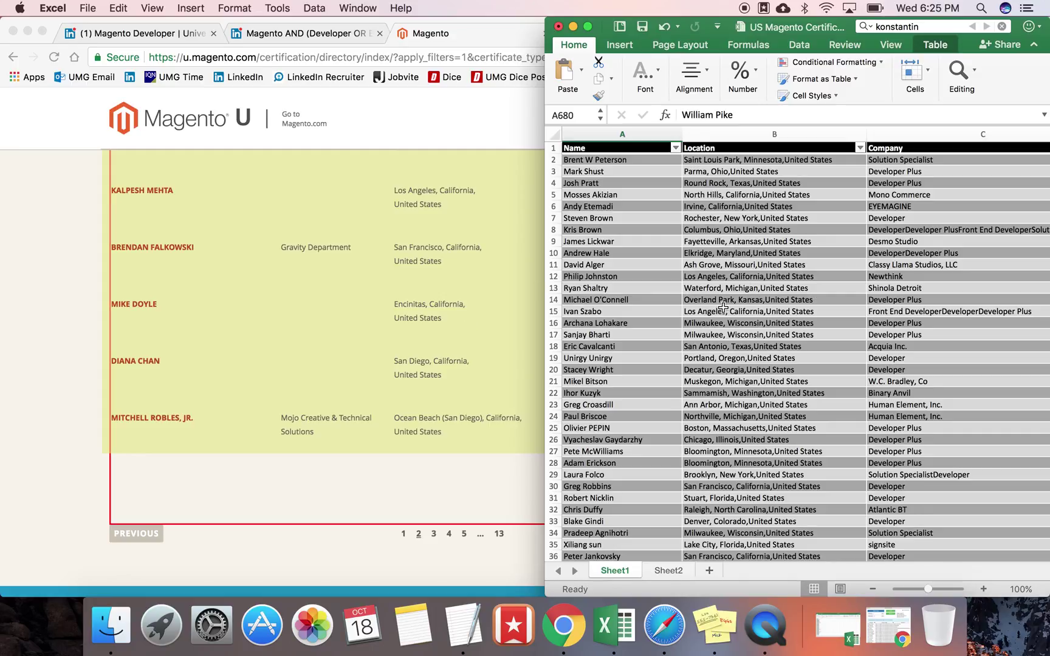
pyautogui.scroll(-5, 722, 308)
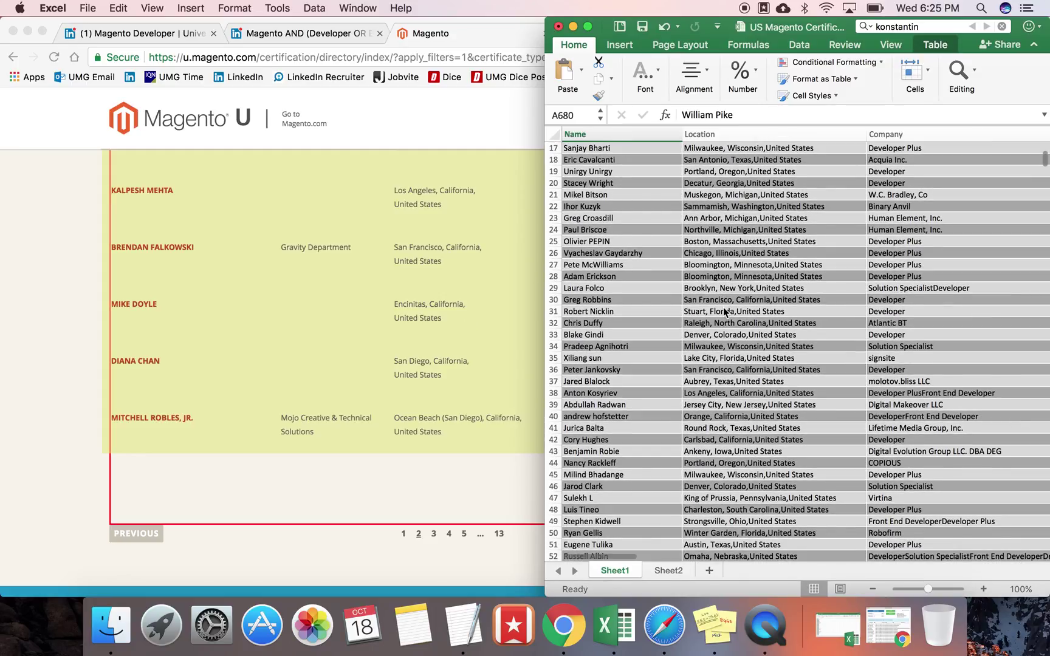
pyautogui.scroll(-3, 723, 307)
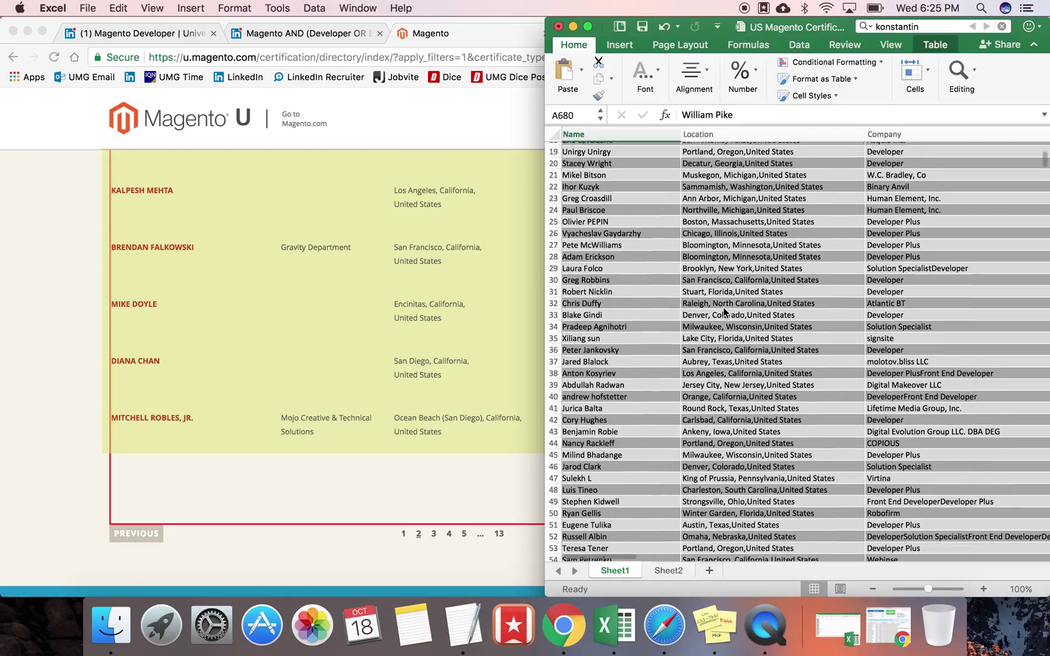
pyautogui.scroll(-5, 724, 312)
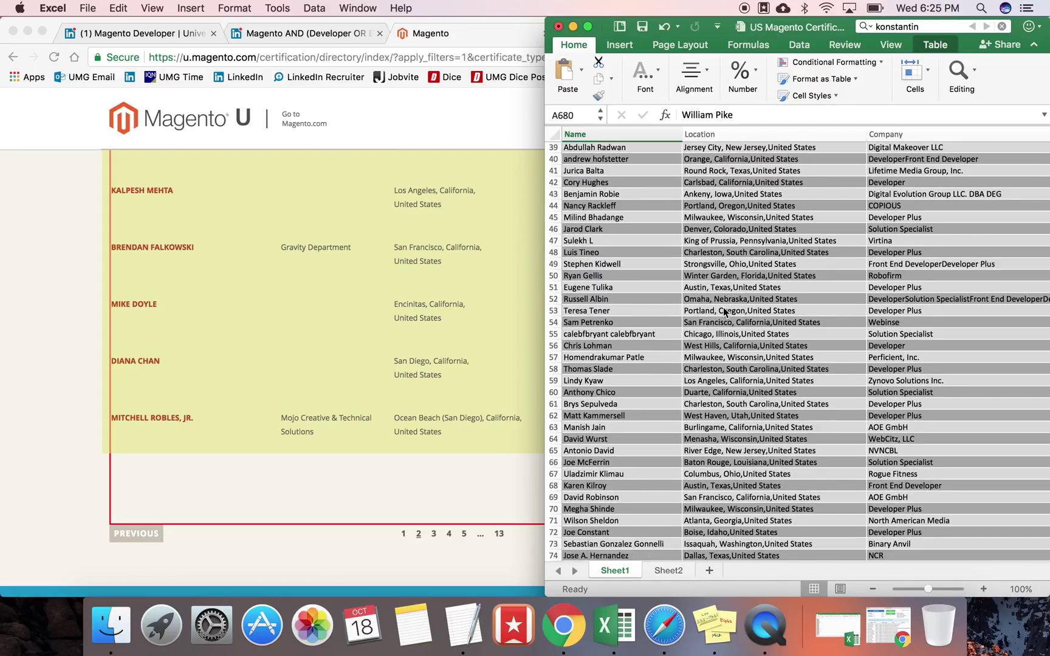
pyautogui.scroll(12, 724, 312)
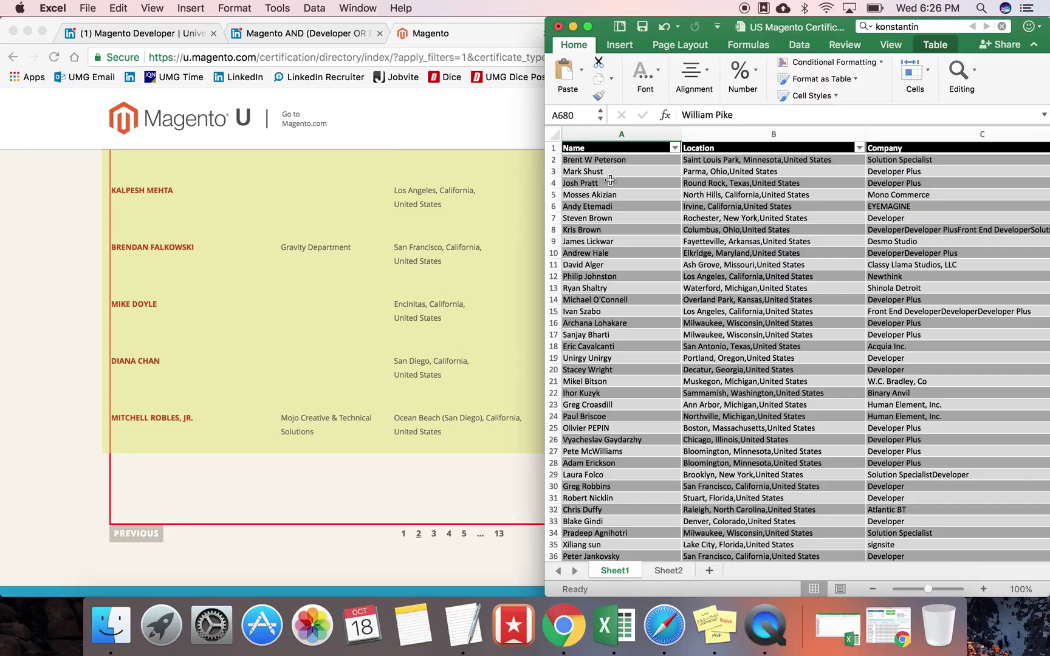
pyautogui.click(57, 331)
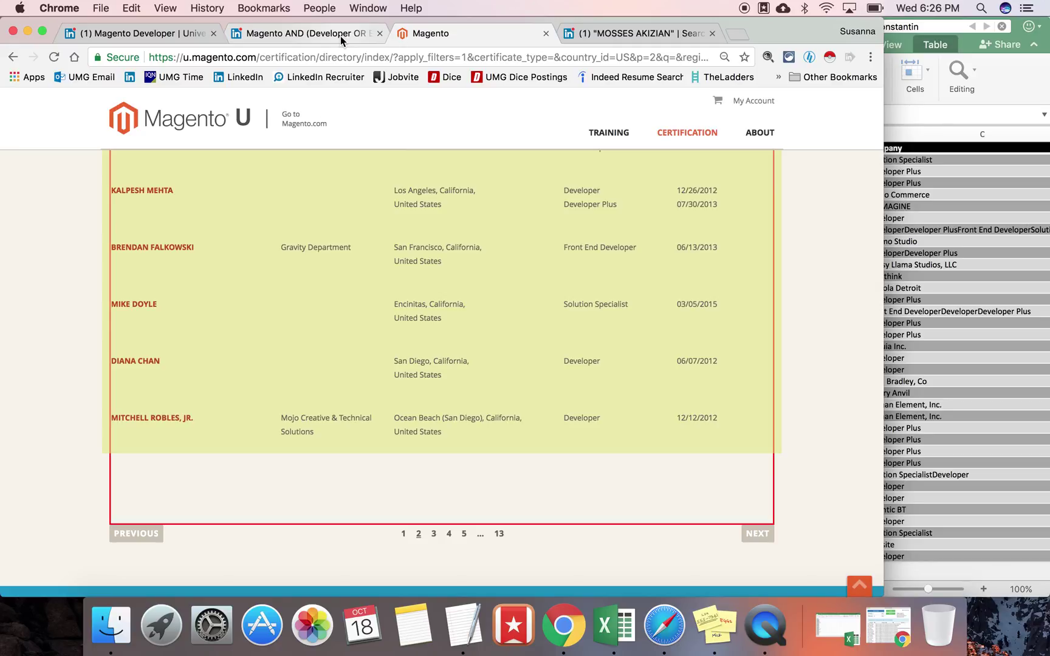
# Step: In a new tab, run a LinkedIn people search for a person's name and copy the results URL
pyautogui.press('super+t')
pyautogui.click(250, 77)
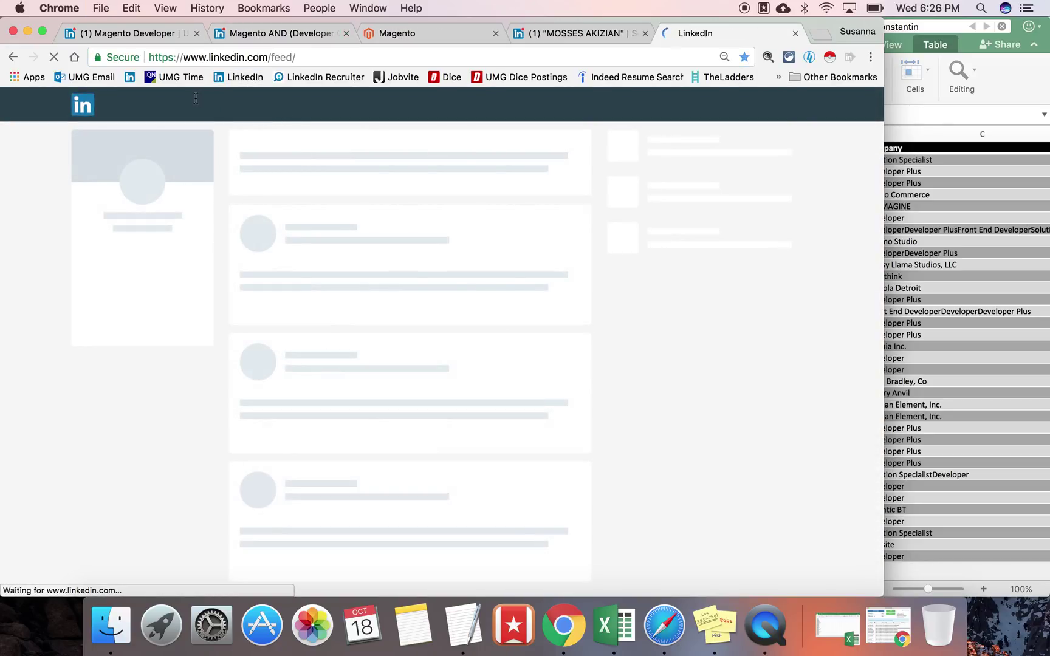
pyautogui.click(141, 104)
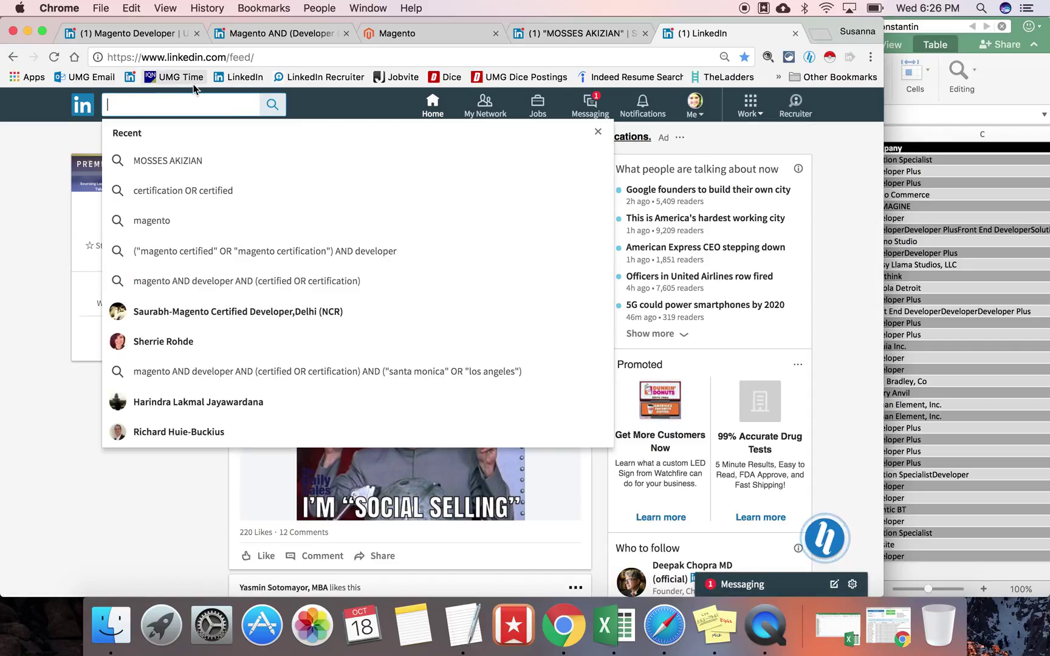
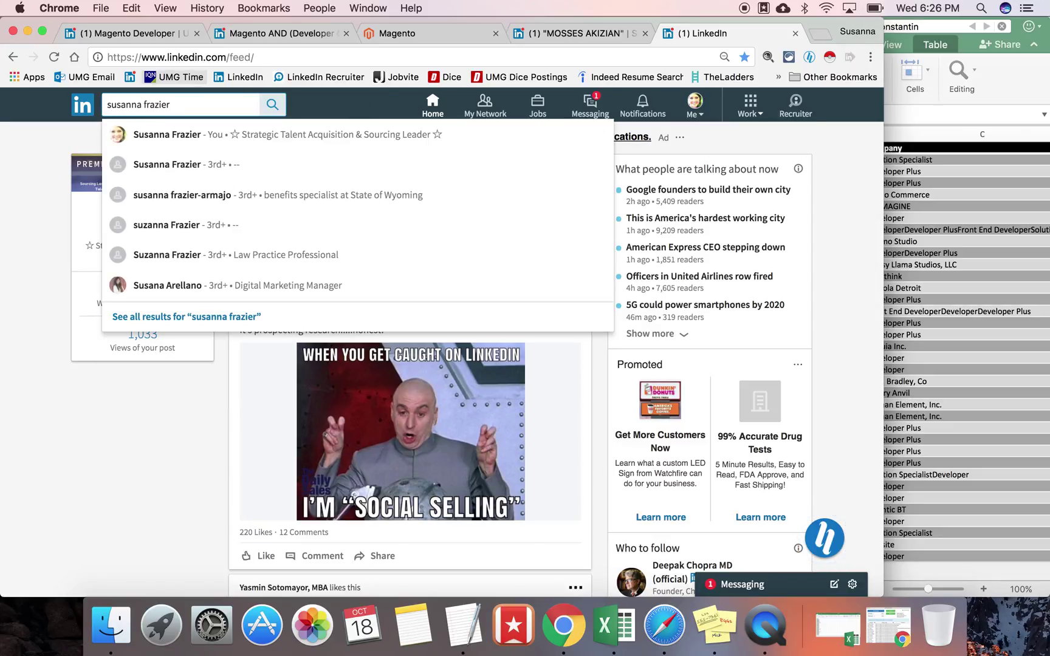
pyautogui.press('Return')
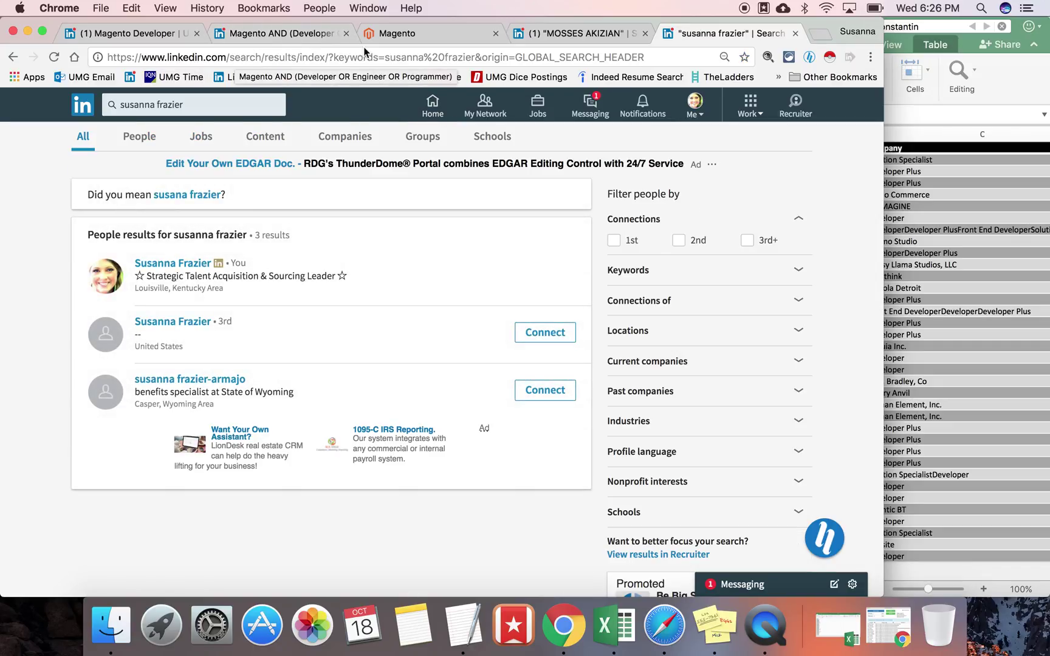
pyautogui.click(463, 58)
pyautogui.press('super+c')
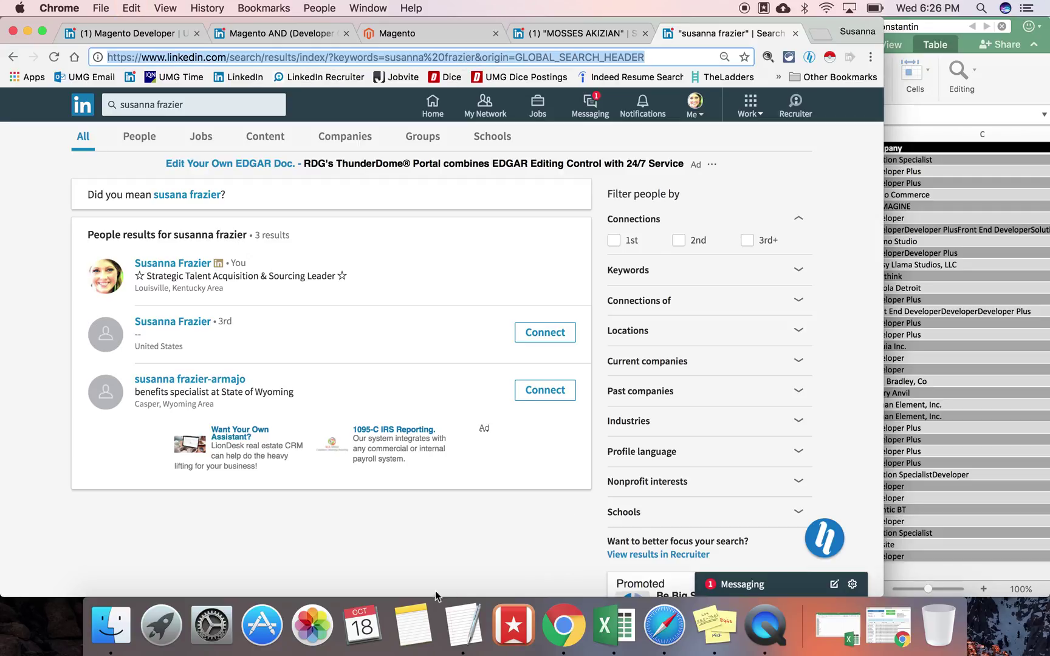
# Step: Paste the search URL into a new TextEdit note, putting the name keywords and &origin on separate lines
pyautogui.click(463, 626)
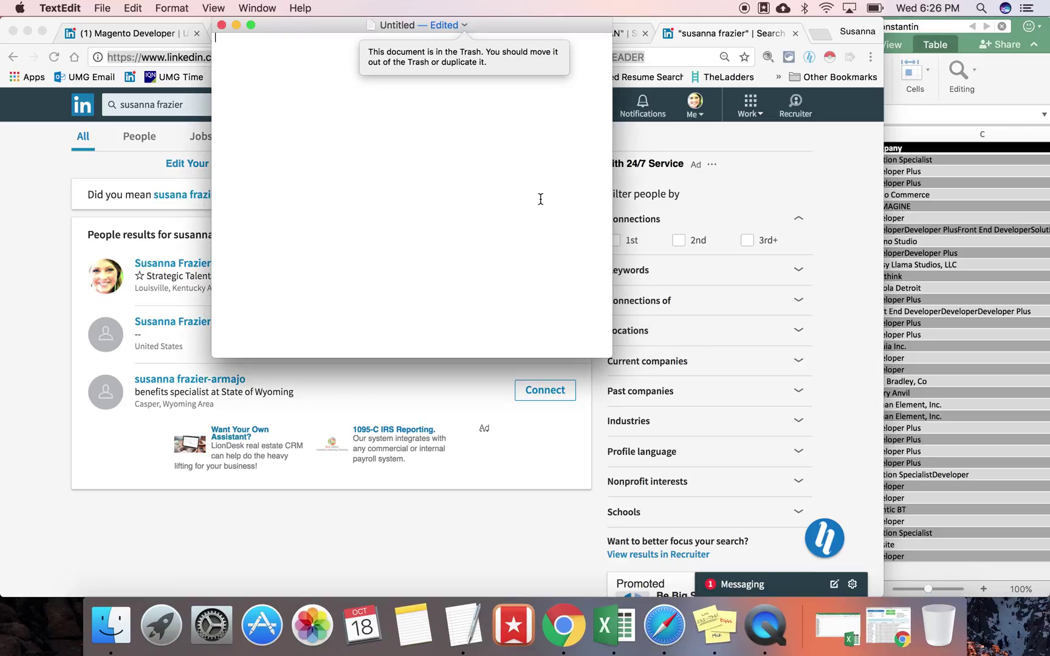
pyautogui.press('super+v')
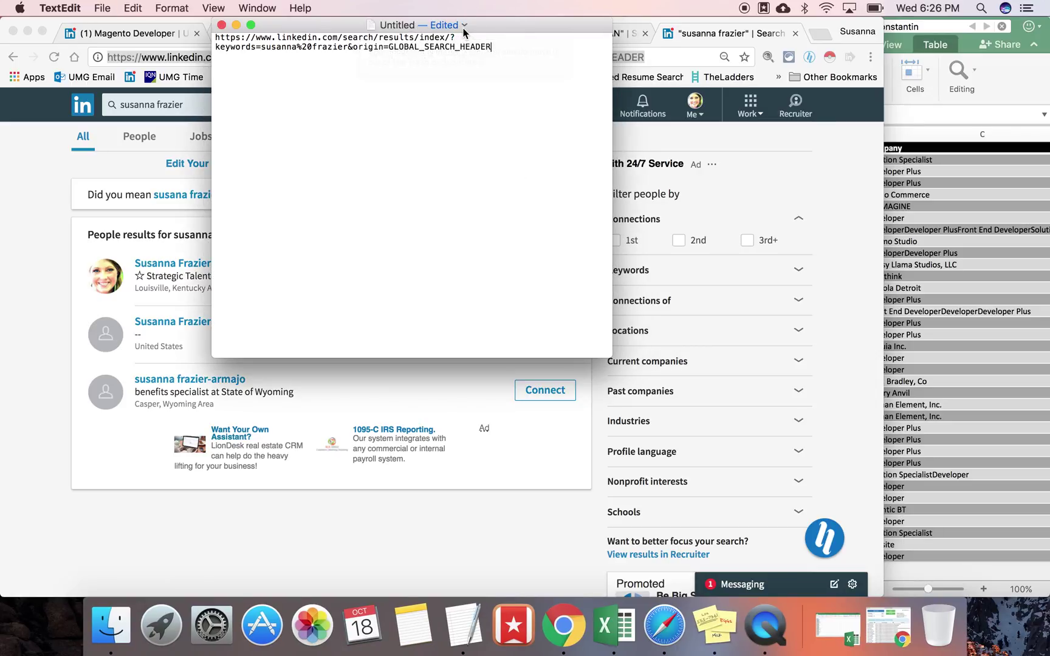
pyautogui.click(463, 26)
pyautogui.click(377, 204)
pyautogui.click(263, 47)
pyautogui.press('Return')
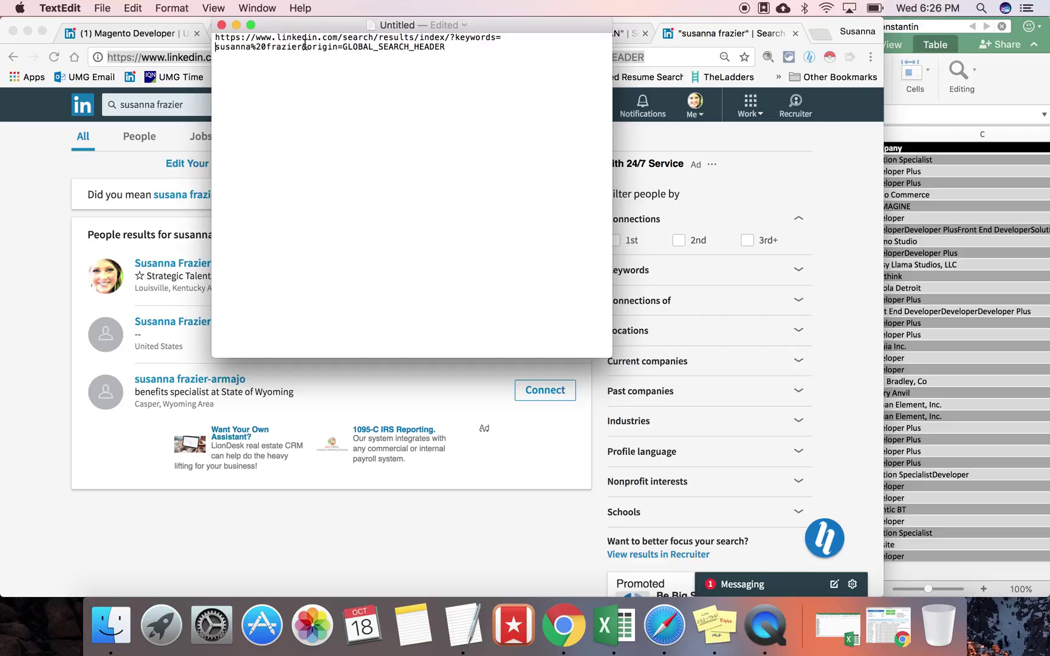
pyautogui.click(304, 47)
pyautogui.press('Return')
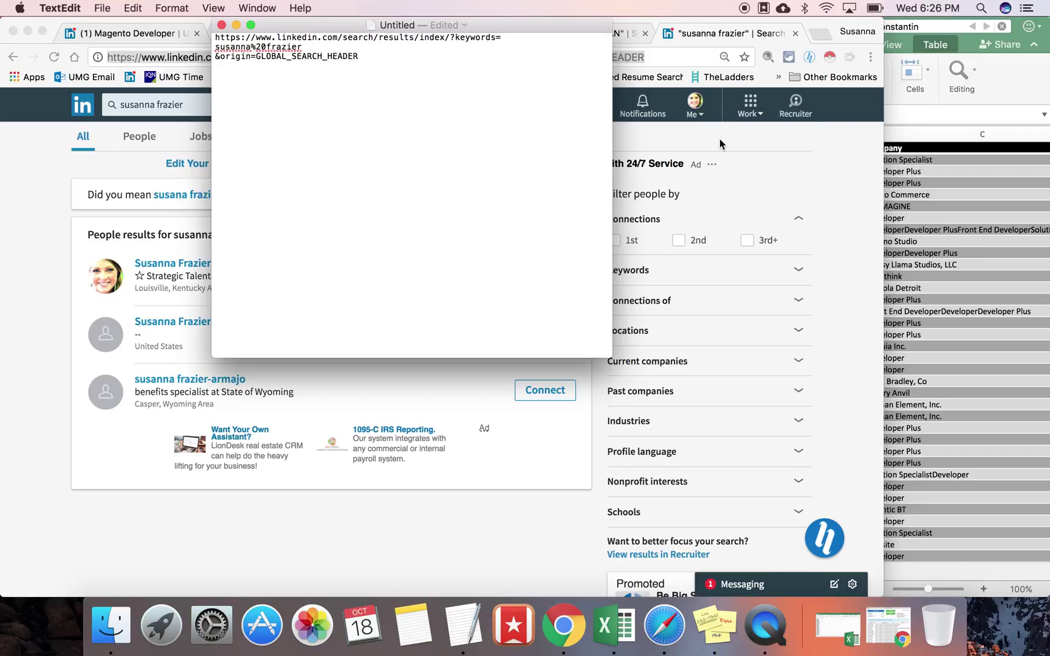
pyautogui.click(975, 196)
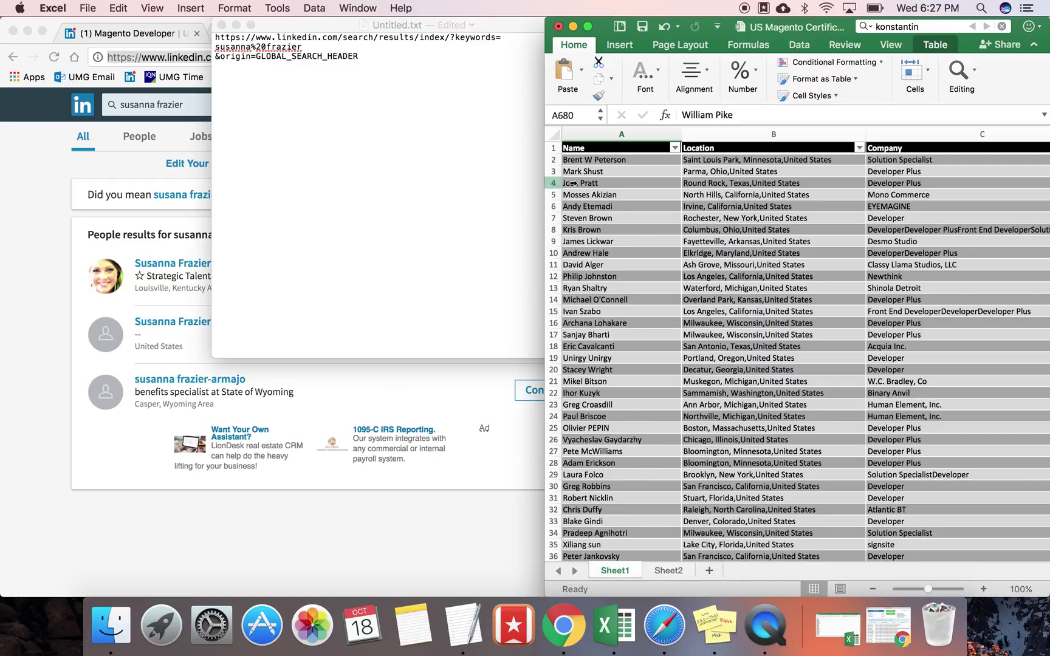
# Step: Copy Sheet1's Name column into column A of Sheet2
pyautogui.click(597, 129)
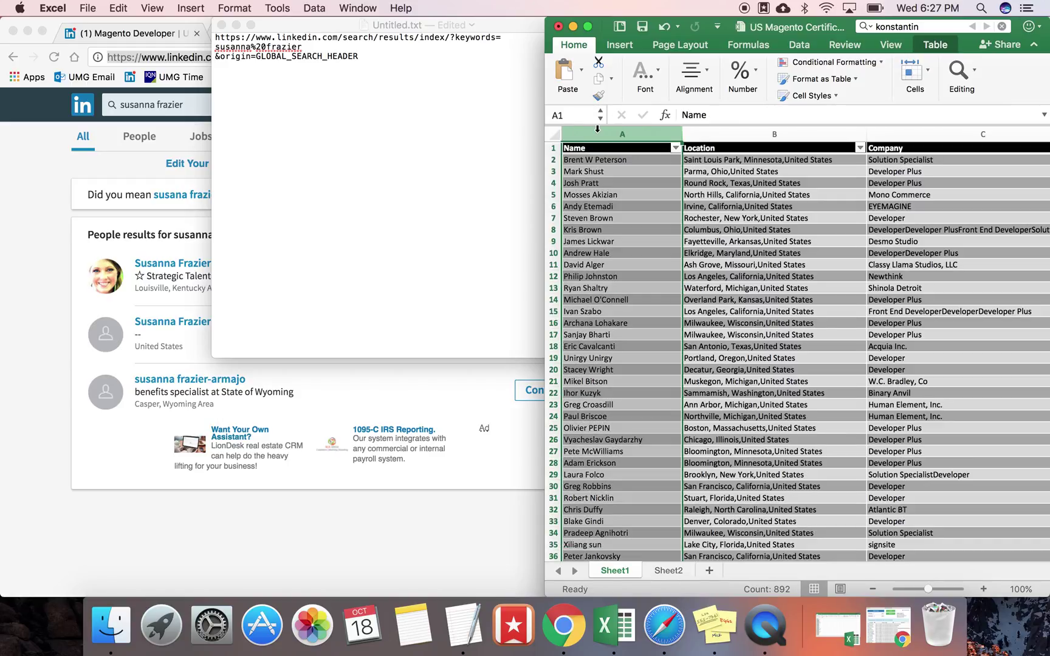
pyautogui.click(670, 571)
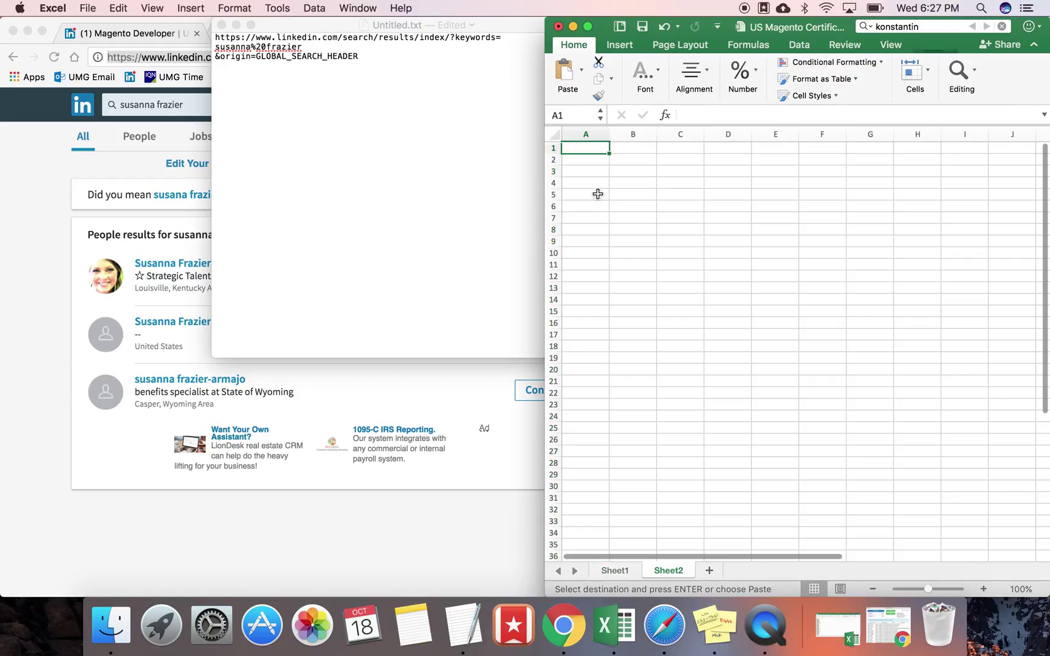
pyautogui.click(584, 133)
pyautogui.press('super+v')
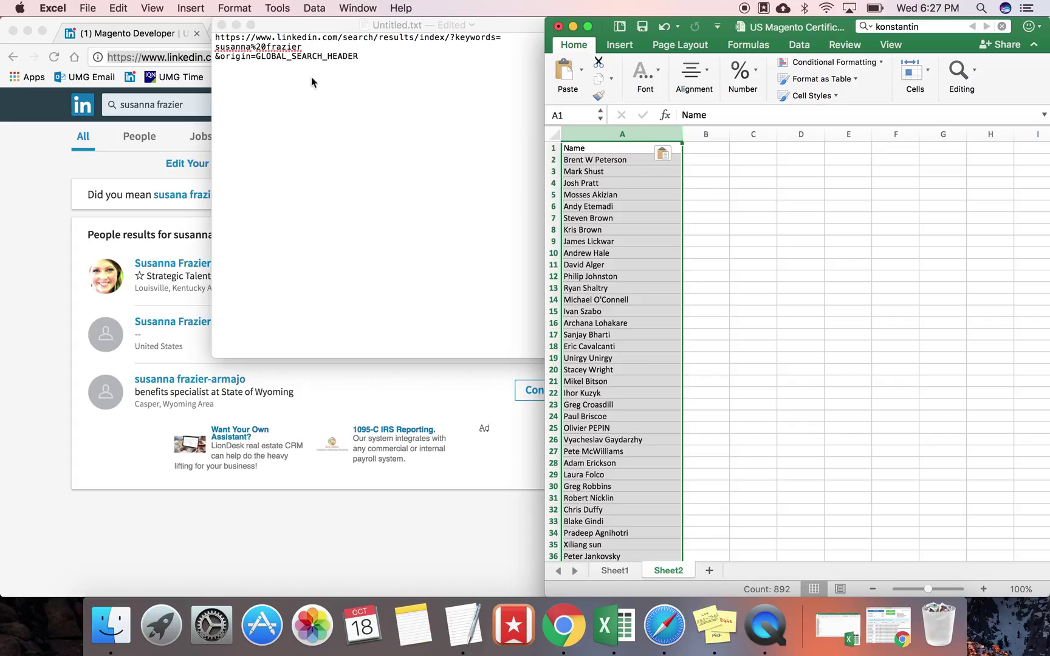
# Step: Check the %20 space code in the TextEdit URL, then return to Excel
pyautogui.click(282, 59)
pyautogui.moveTo(266, 47)
pyautogui.mouseDown()
pyautogui.moveTo(240, 47)
pyautogui.moveTo(251, 48)
pyautogui.mouseUp()
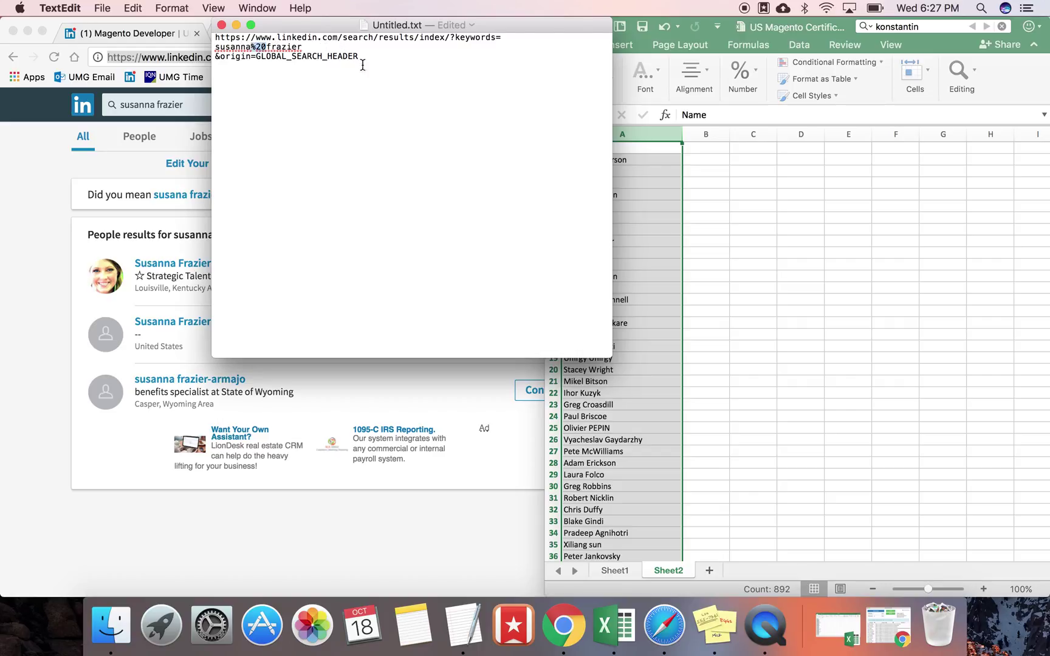
pyautogui.click(390, 124)
pyautogui.click(642, 213)
# Step: Replace every space in Sheet2's names with %20 using Find and Replace's Replace All
pyautogui.click(120, 8)
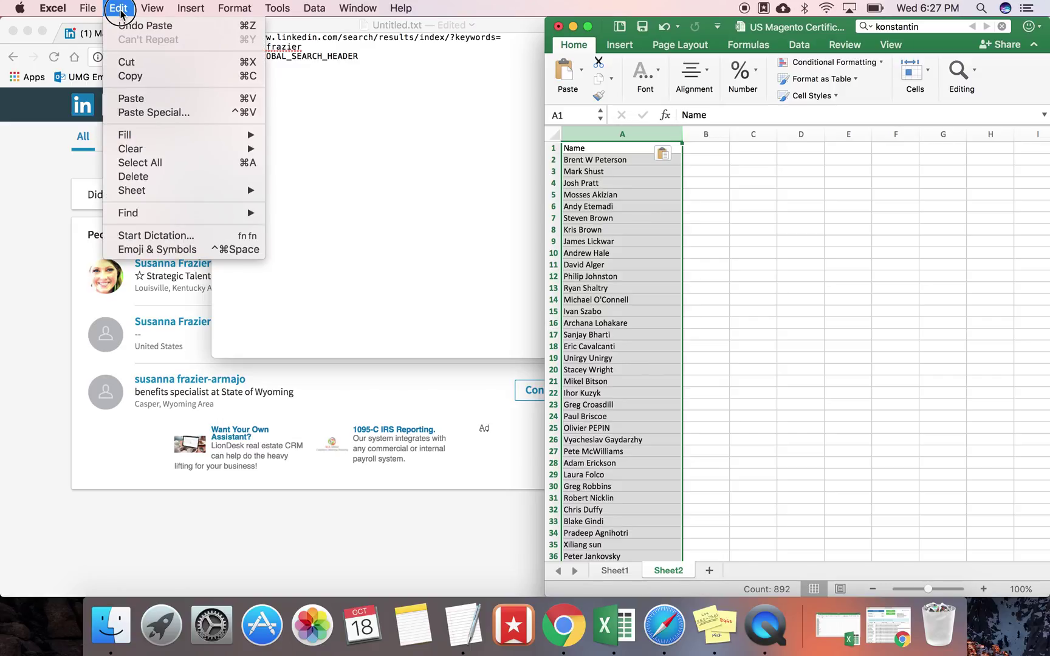
pyautogui.moveTo(153, 213)
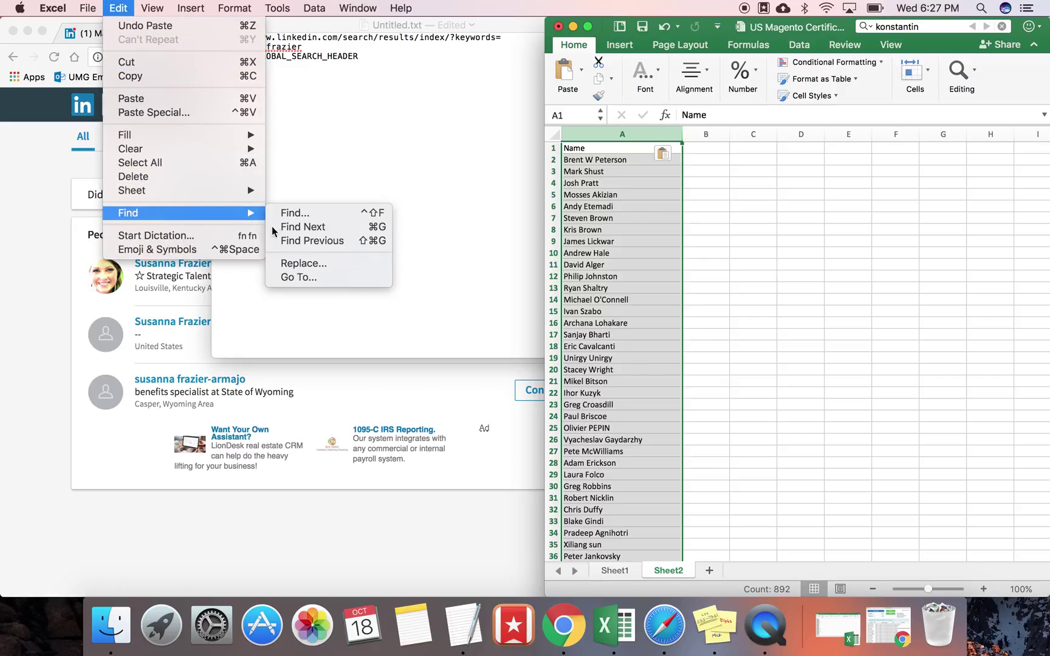
pyautogui.click(298, 264)
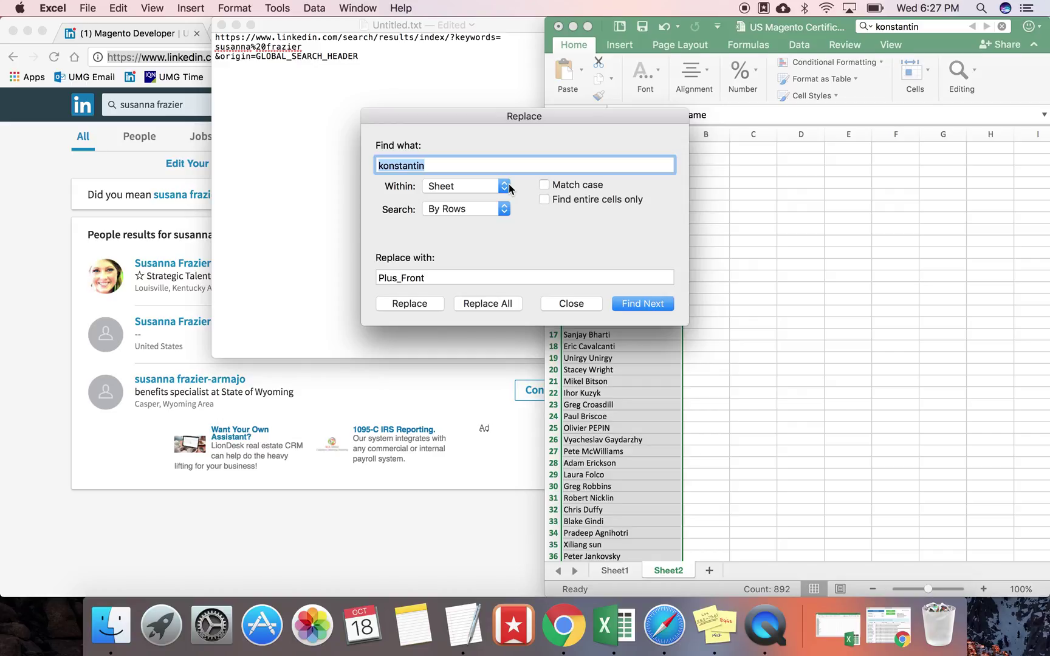
pyautogui.press('BackSpace')
pyautogui.moveTo(433, 276); pyautogui.dragTo(373, 273)
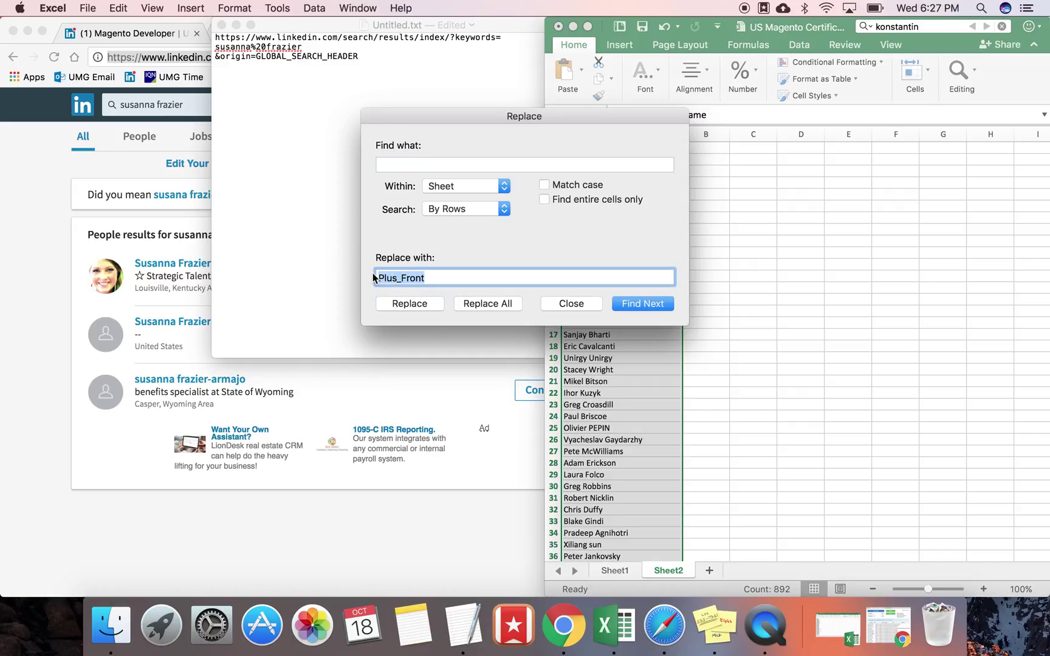
pyautogui.write('%20')
pyautogui.click(494, 303)
pyautogui.click(672, 247)
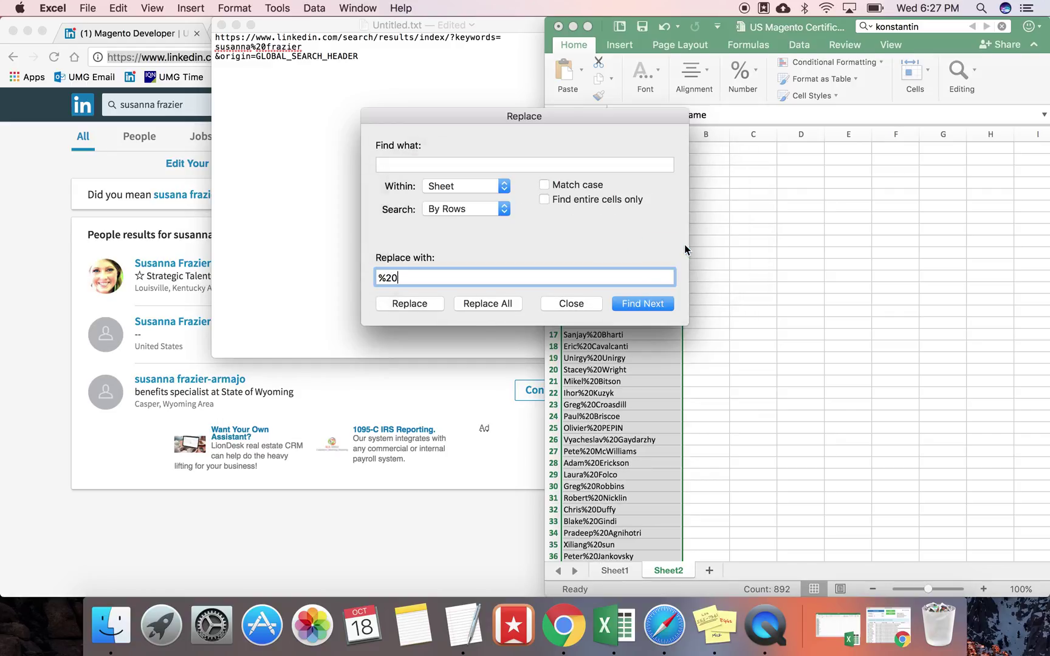
pyautogui.click(594, 305)
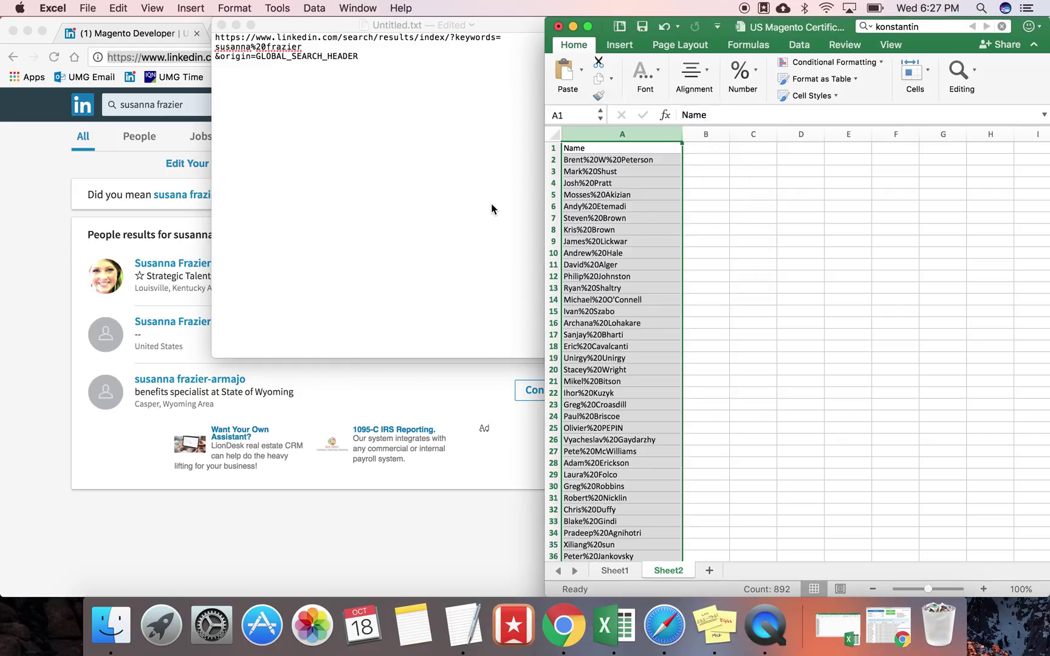
# Step: Select the base search address up to keywords= in the TextEdit note
pyautogui.click(422, 90)
pyautogui.click(520, 36)
pyautogui.moveTo(520, 37); pyautogui.dragTo(213, 33)
pyautogui.press('super+c')
# Step: Start a CONCATENATE formula in B1 with the base search address and cell A2 as arguments
pyautogui.click(715, 154)
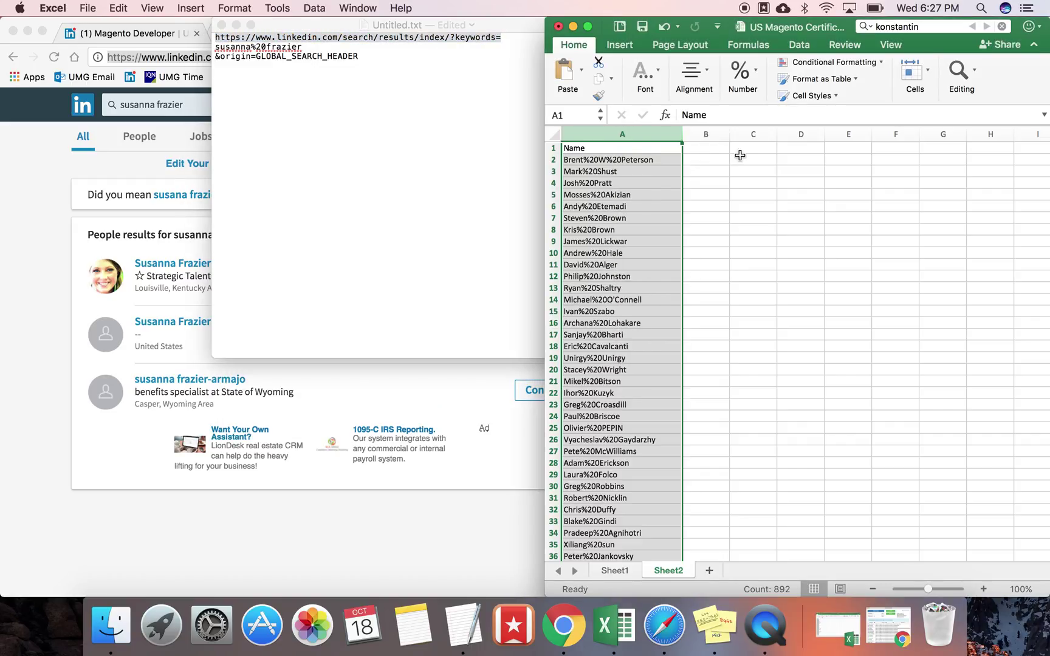
pyautogui.click(722, 147)
pyautogui.write('=CON')
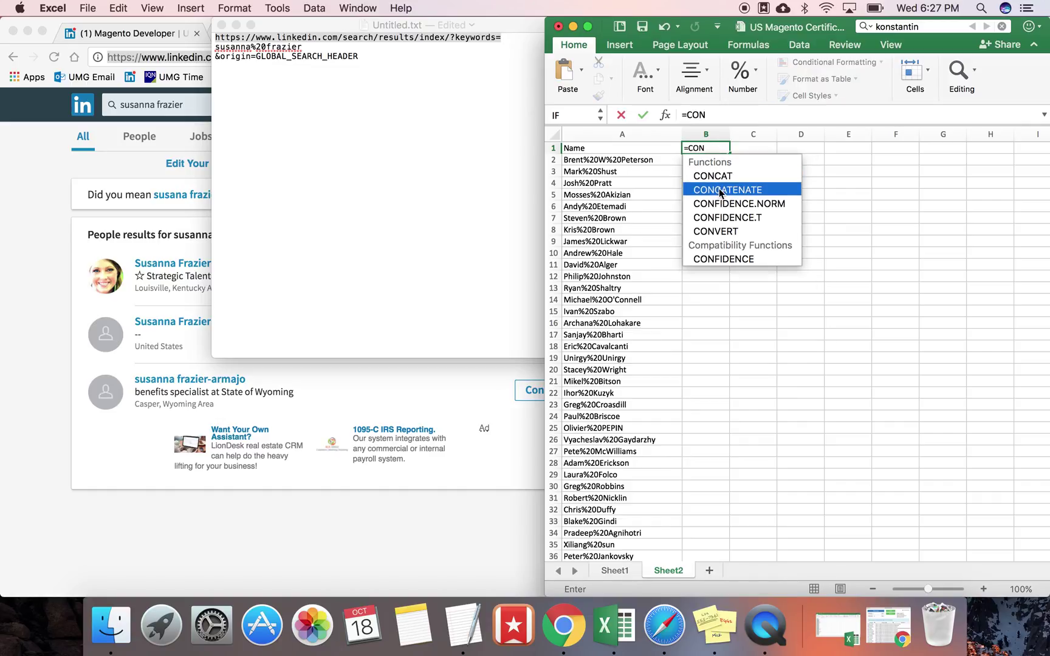
pyautogui.doubleClick(721, 192)
pyautogui.click(751, 114)
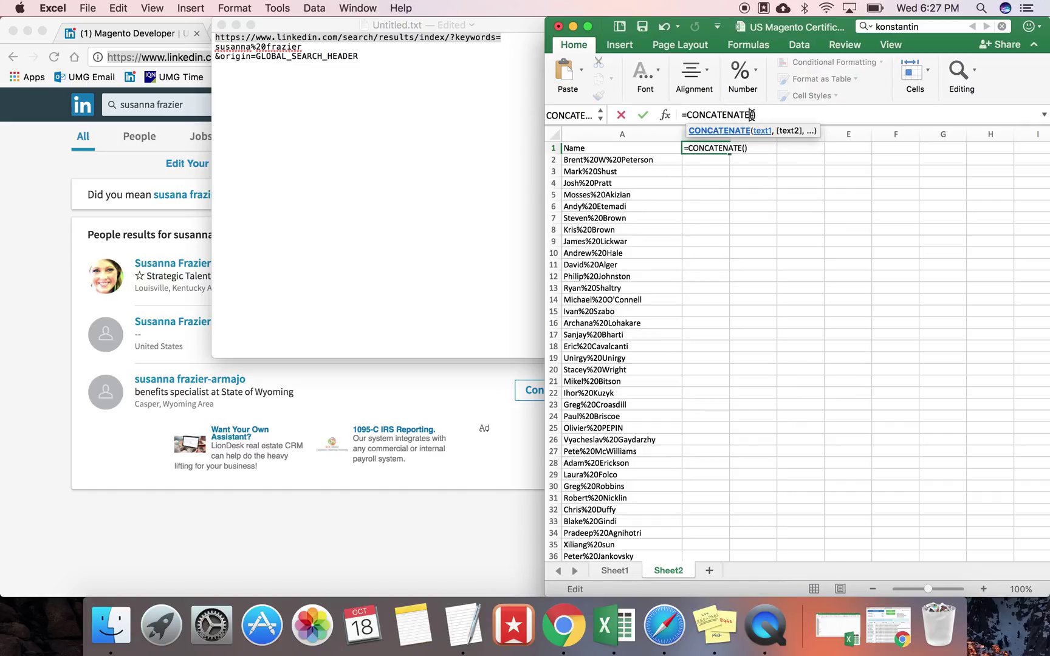
pyautogui.press('Right')
pyautogui.press('super+v')
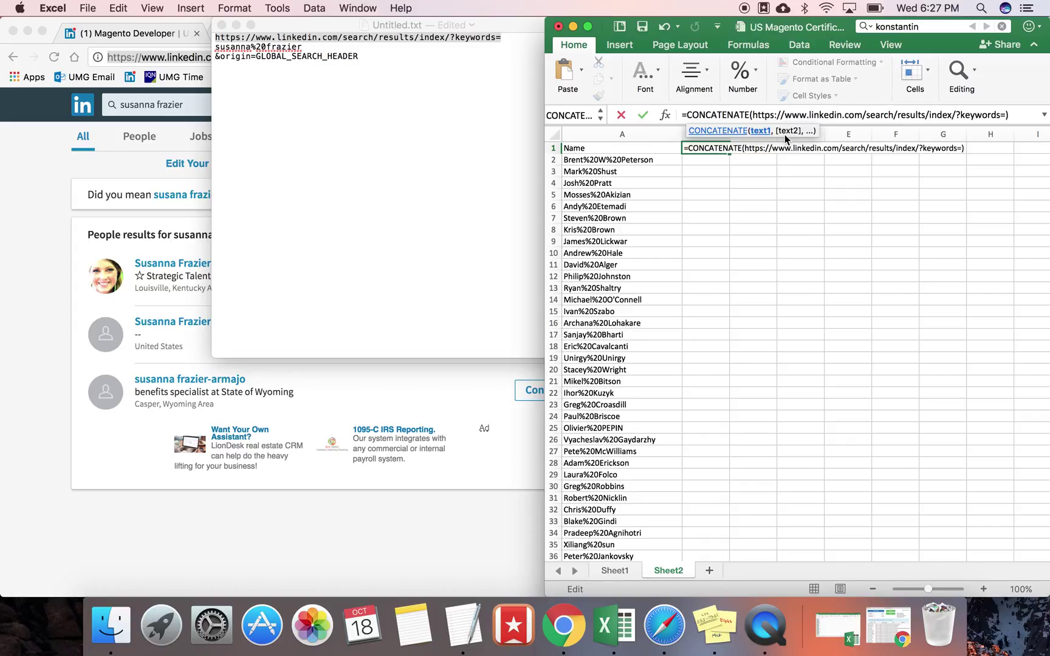
pyautogui.write(',')
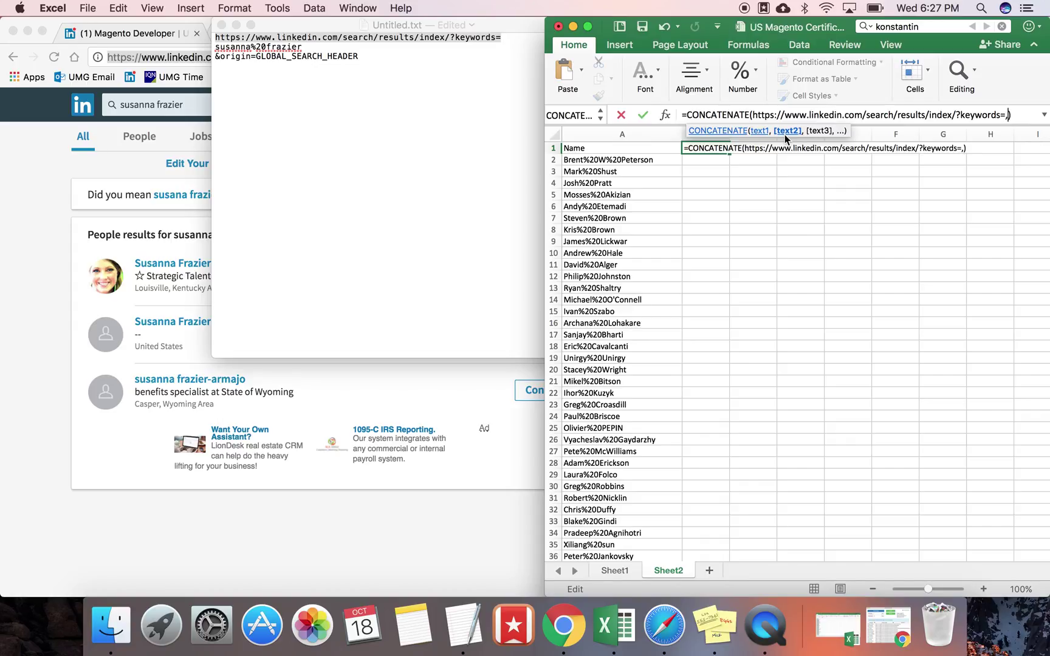
pyautogui.click(627, 159)
pyautogui.write(',')
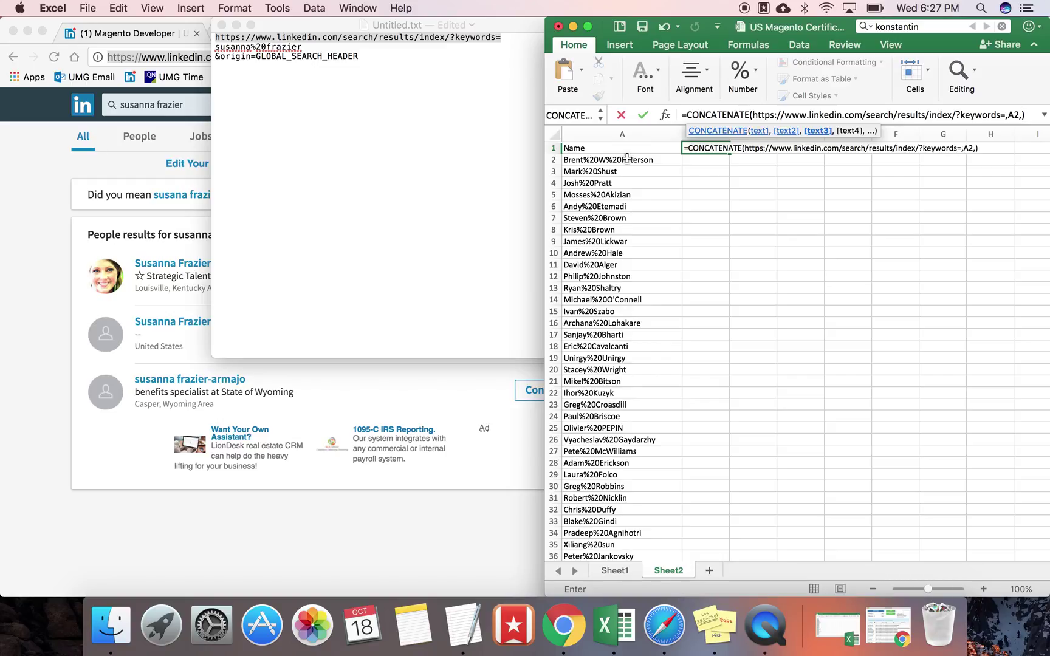
# Step: Append the &origin=GLOBAL_SEARCH_HEADER parameter and attempt to commit, dismissing the formula errors
pyautogui.click(383, 56)
pyautogui.moveTo(383, 56); pyautogui.dragTo(211, 56)
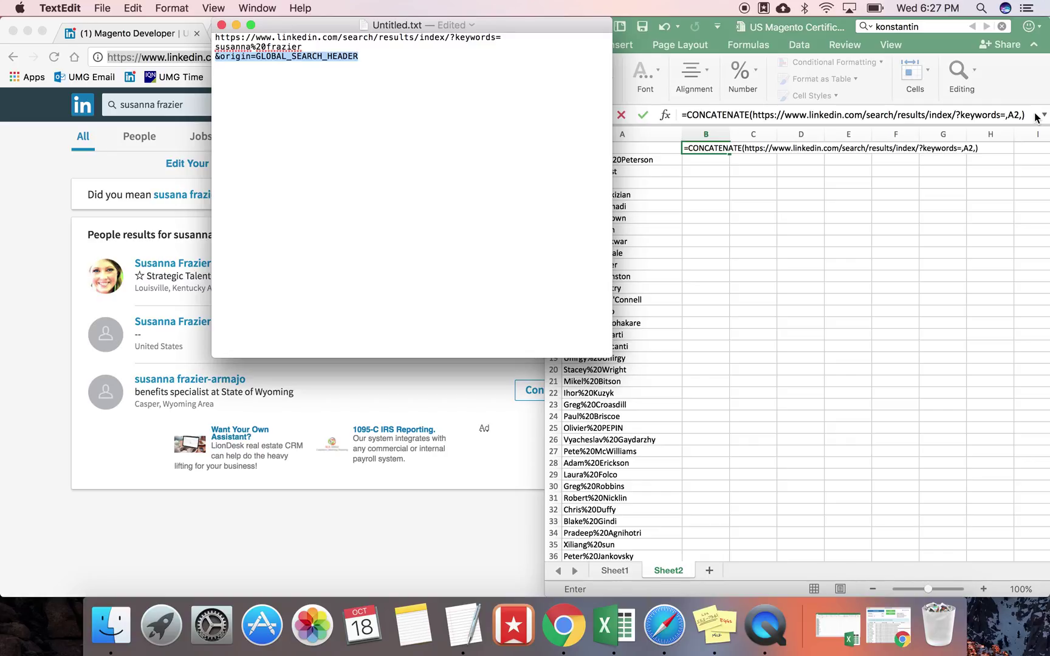
pyautogui.click(1032, 114)
pyautogui.click(1030, 119)
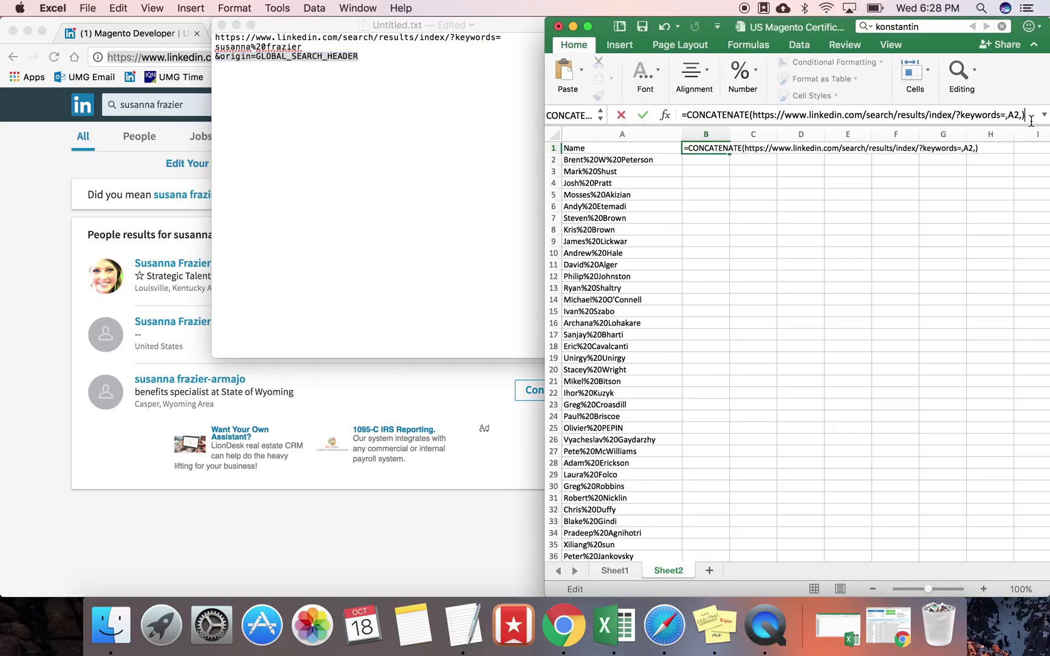
pyautogui.press('super+v')
pyautogui.press('Return')
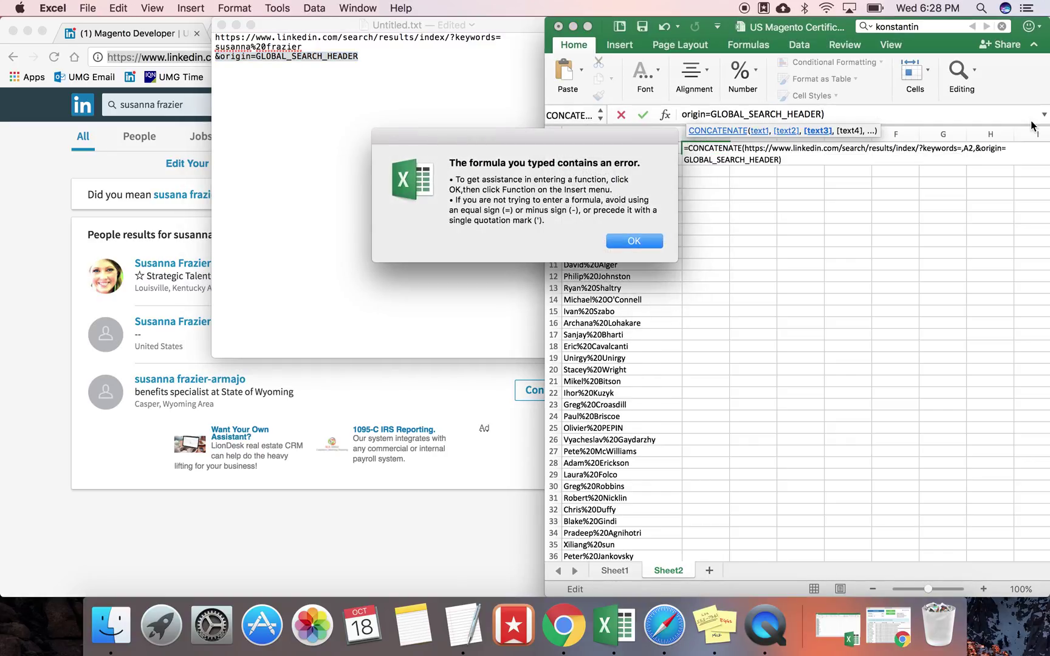
pyautogui.press('Return')
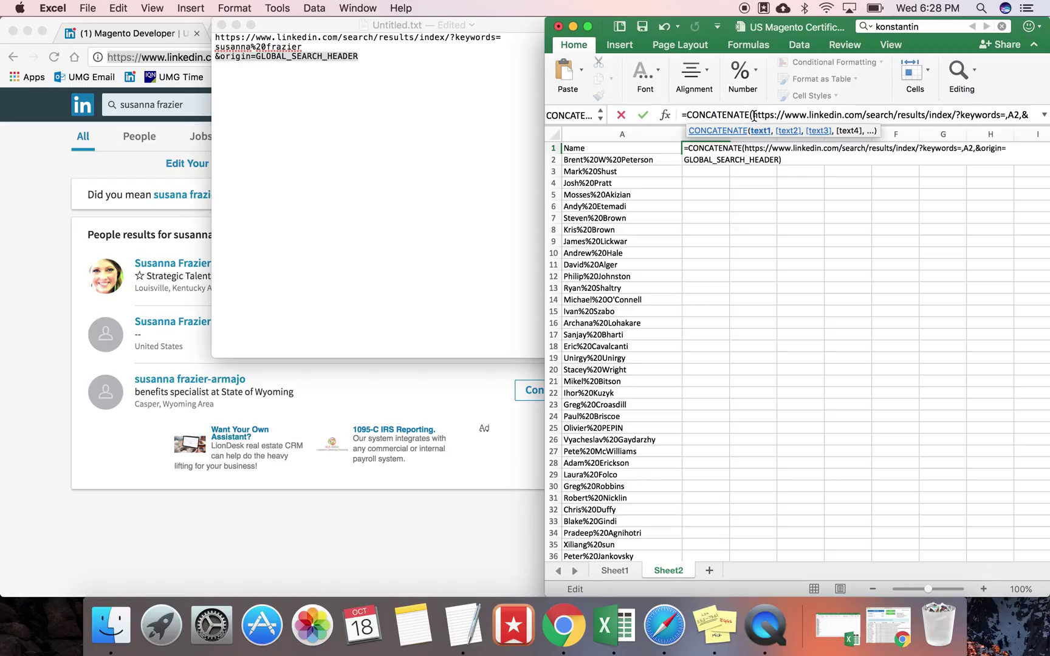
pyautogui.write('"')
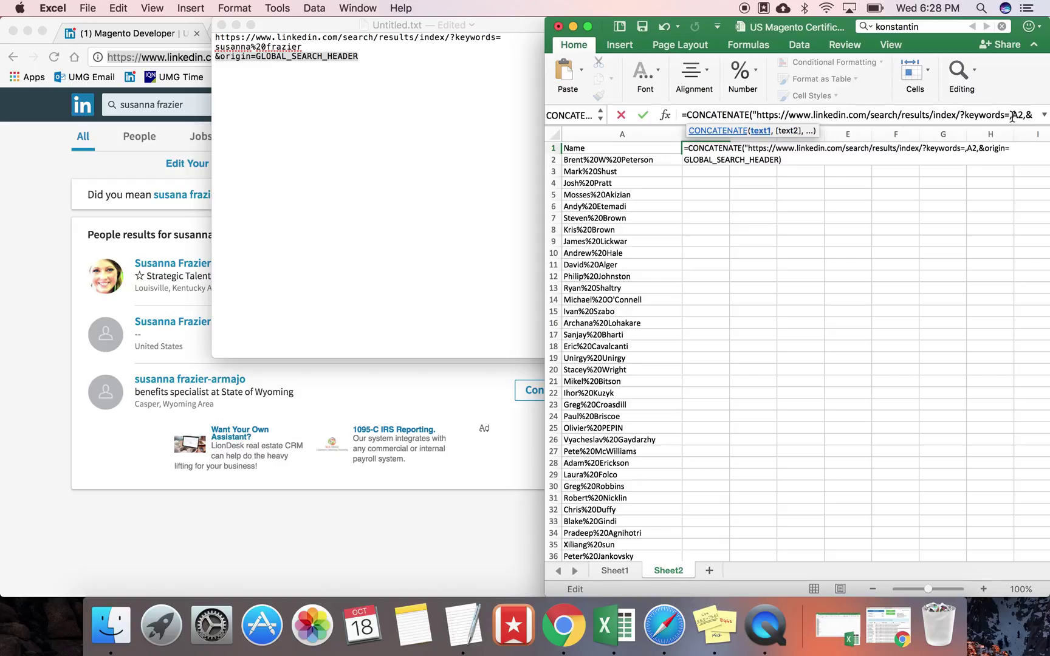
pyautogui.press('Return')
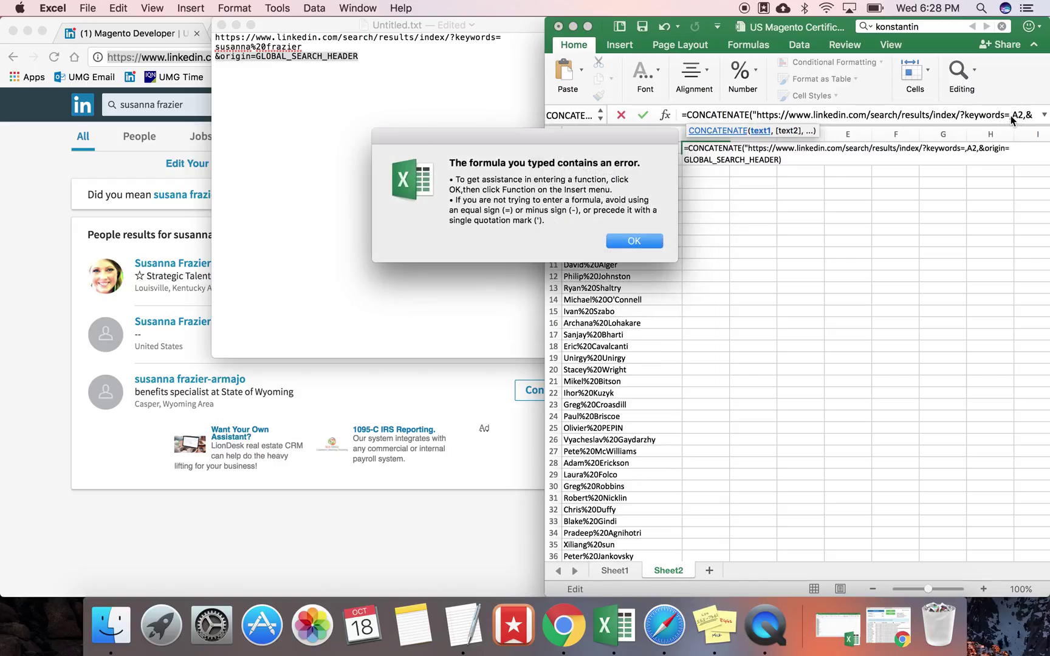
pyautogui.click(632, 241)
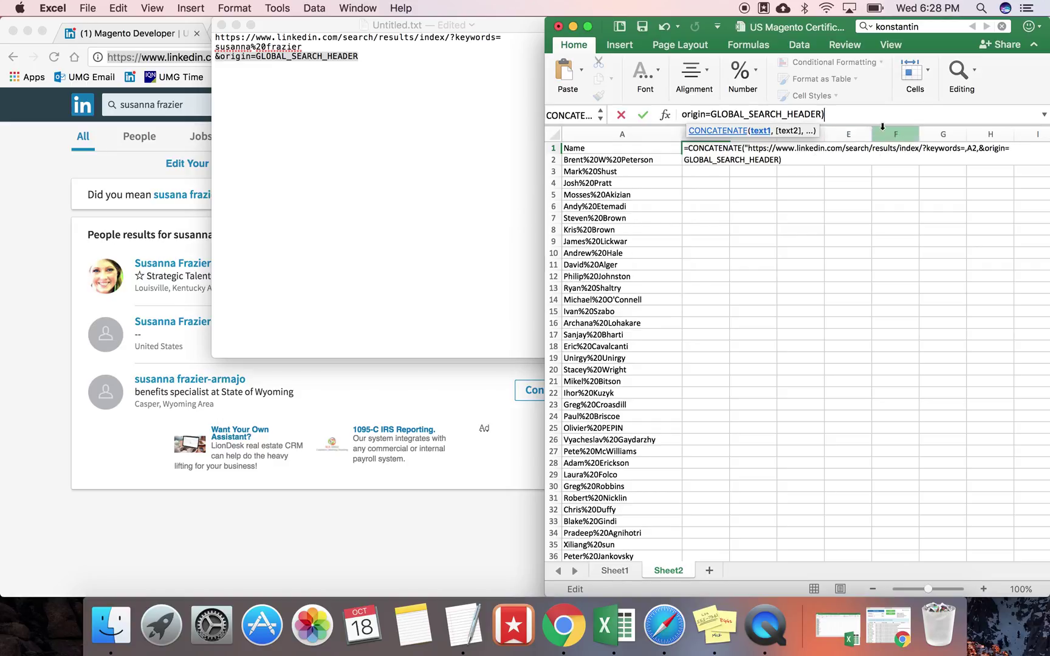
# Step: Add the missing double quotes after keywords= and before &origin, then commit the formula
pyautogui.moveTo(545, 148); pyautogui.dragTo(358, 140)
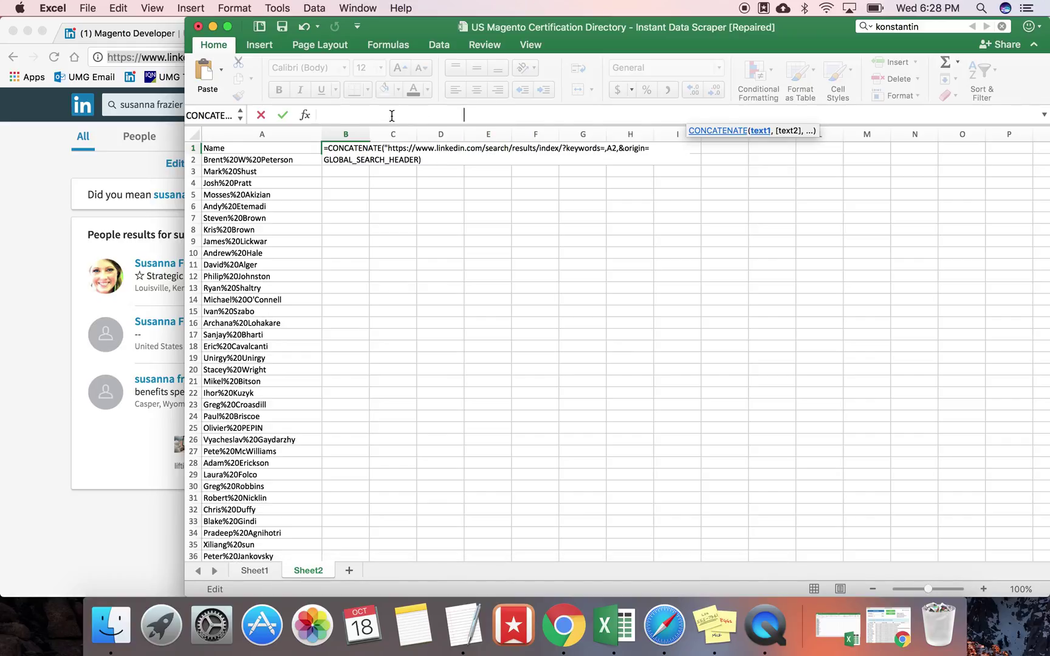
pyautogui.click(392, 115)
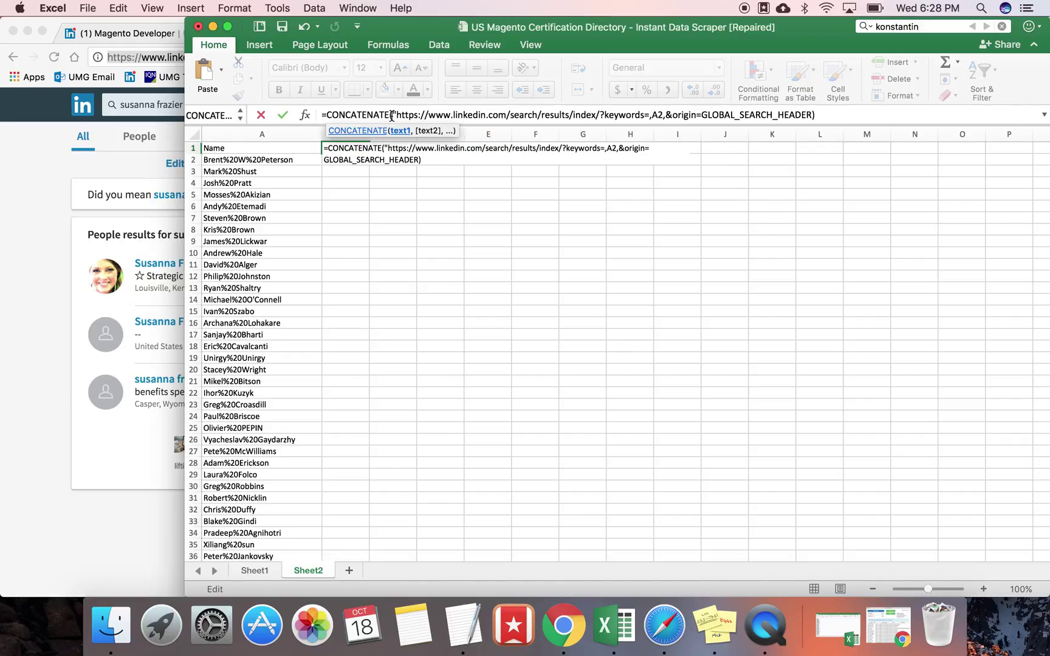
pyautogui.click(649, 115)
pyautogui.write('"')
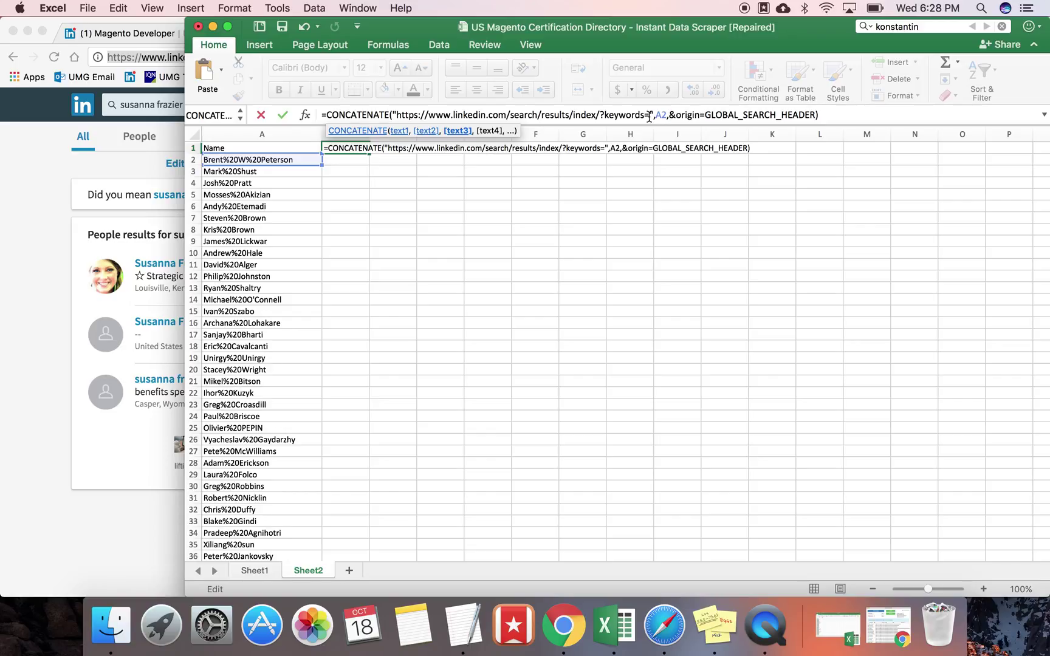
pyautogui.press('Right')
pyautogui.press('Right')
pyautogui.press('Right')
pyautogui.press('Right')
pyautogui.write('"')
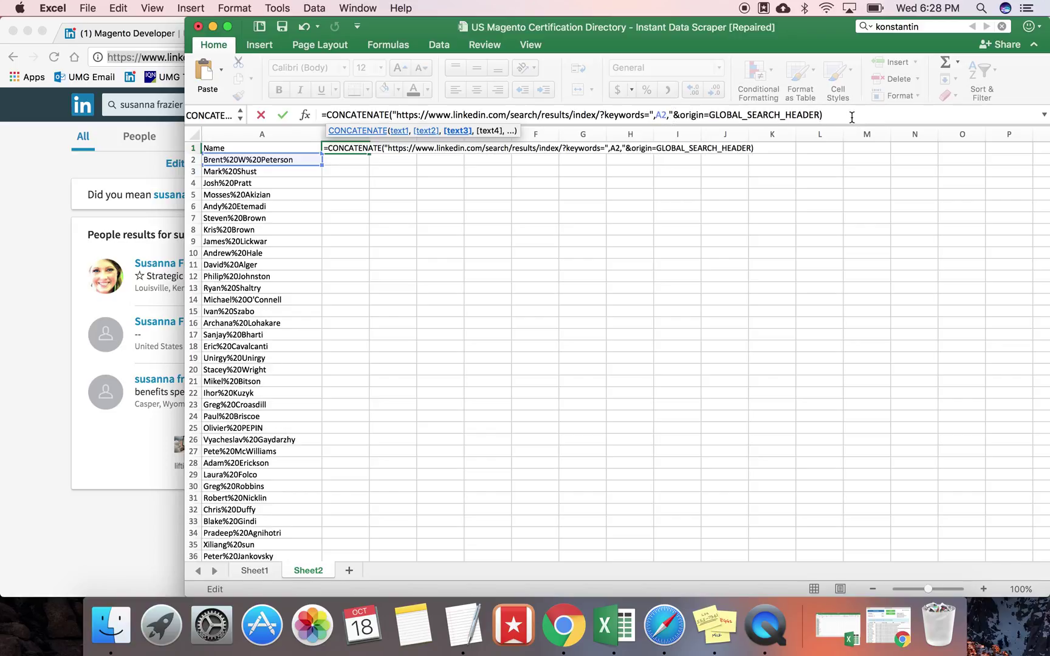
pyautogui.press('Return')
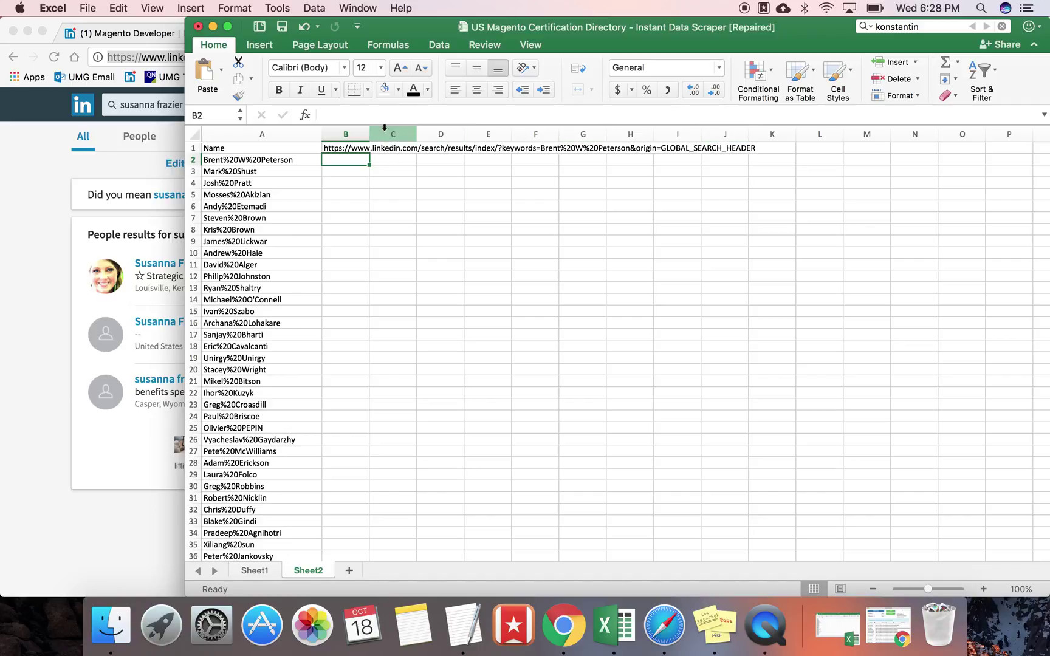
# Step: Move the URL formula from B1 to B2 and fill it down column B
pyautogui.click(361, 149)
pyautogui.press('super+c')
pyautogui.press('Down')
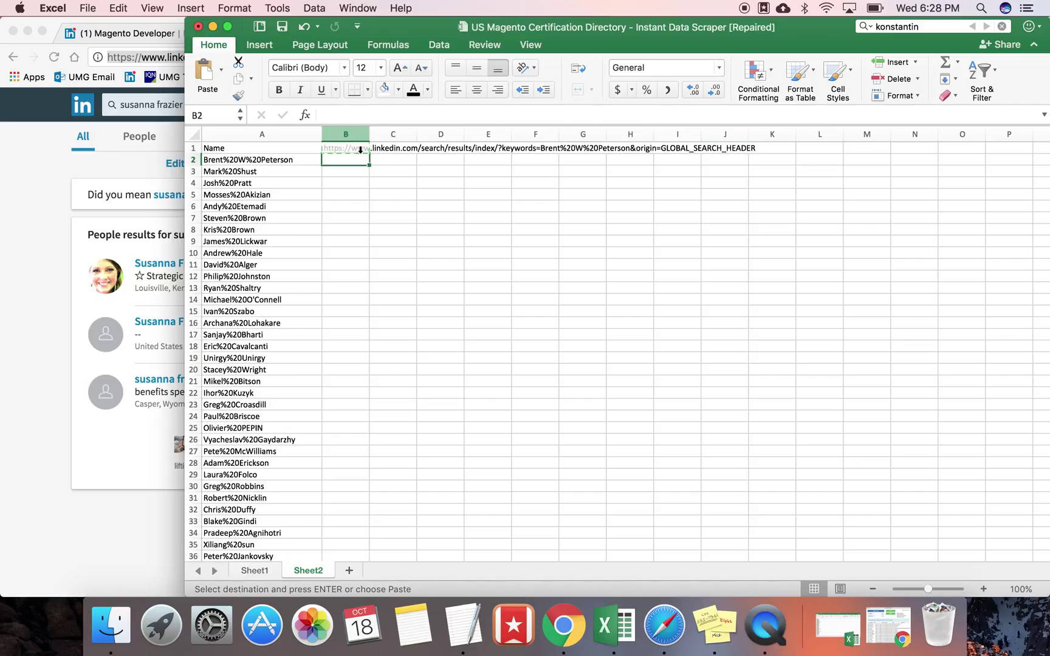
pyautogui.press('super+v')
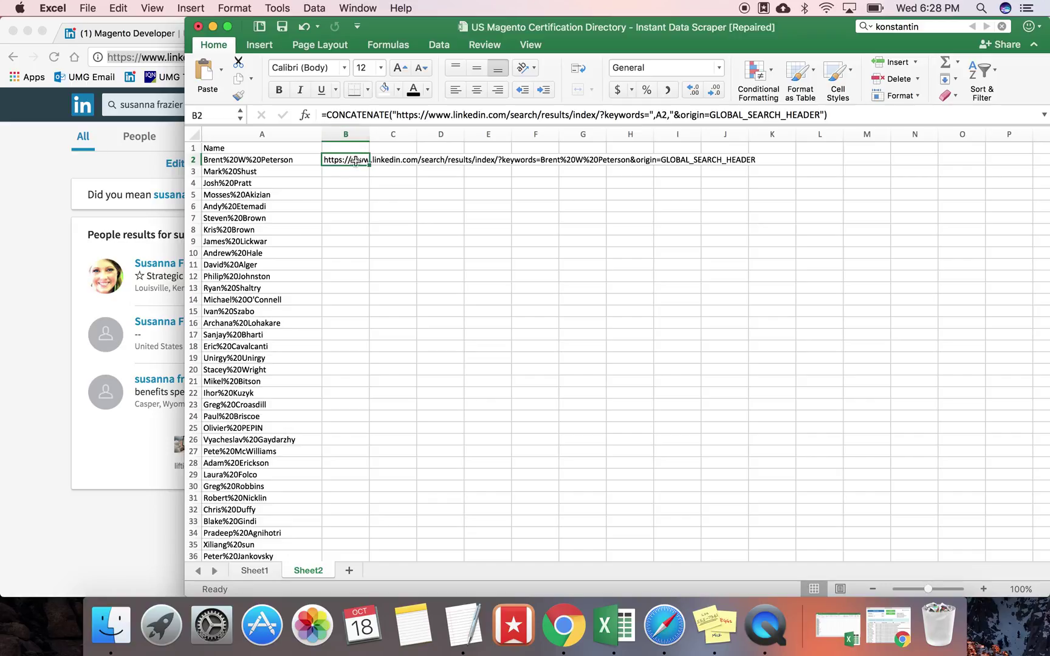
pyautogui.doubleClick(369, 165)
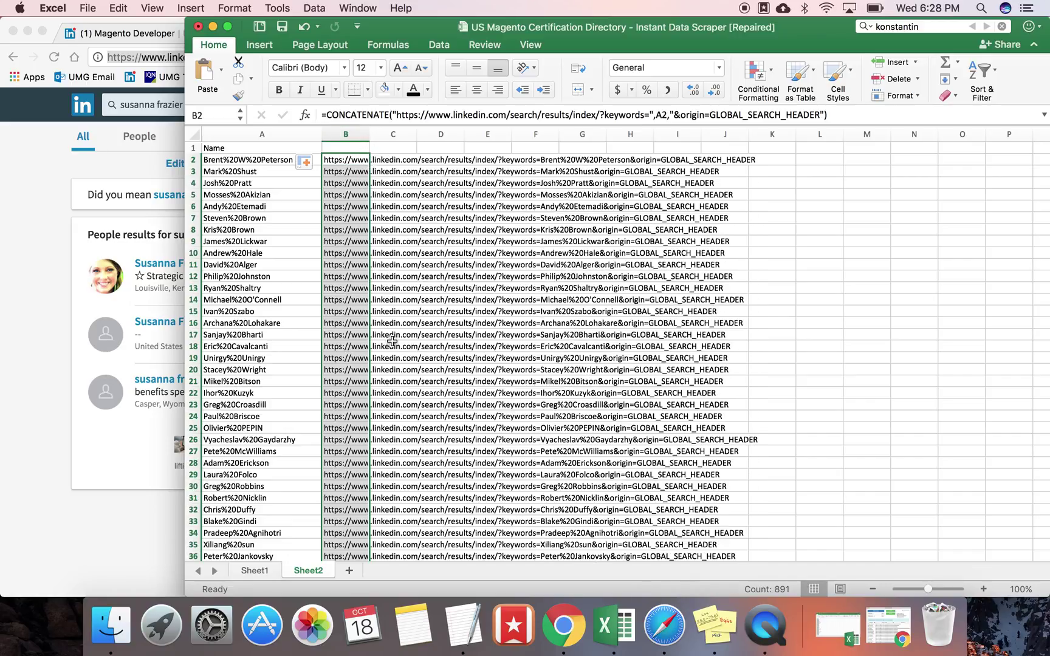
# Step: Check the URLs reach row 892, then select and copy column B's URLs from B2 down
pyautogui.scroll(-20, 392, 342)
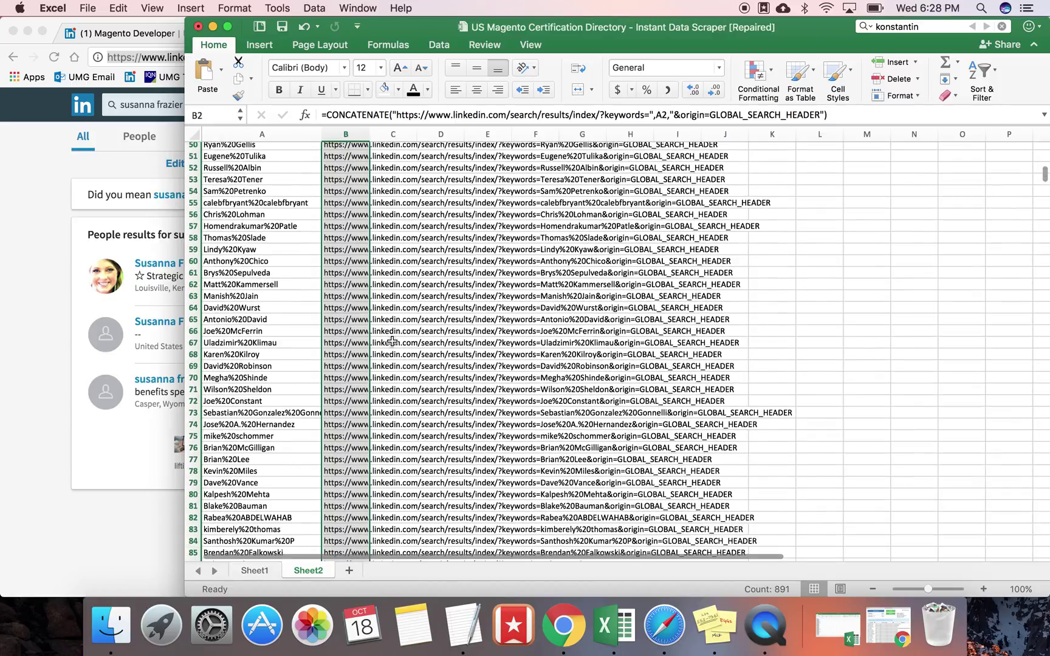
pyautogui.scroll(-20, 392, 342)
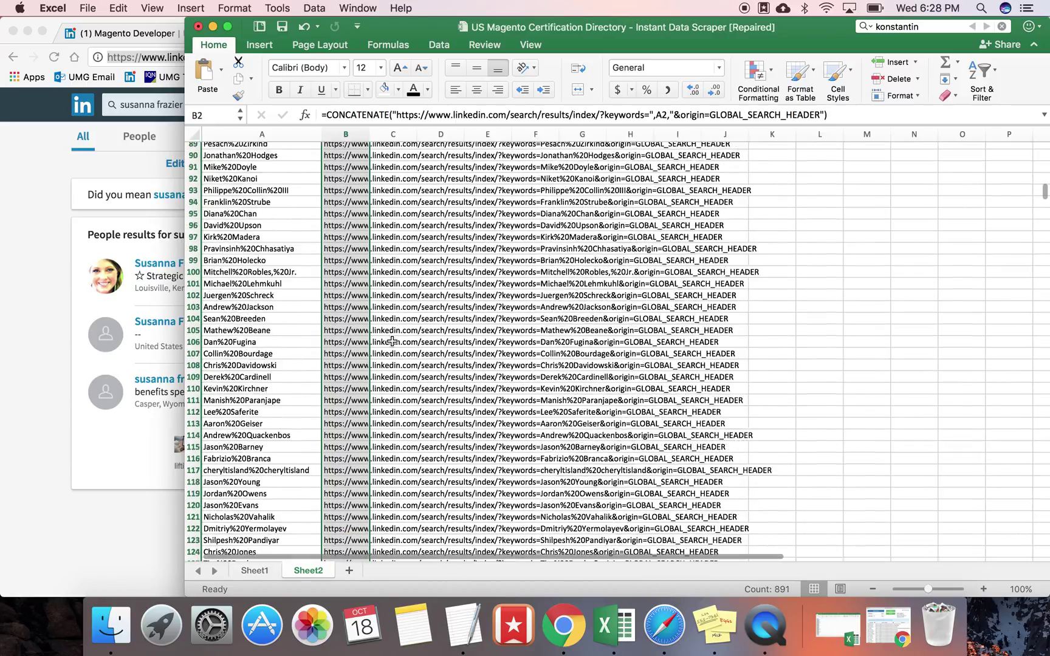
pyautogui.scroll(-20, 392, 342)
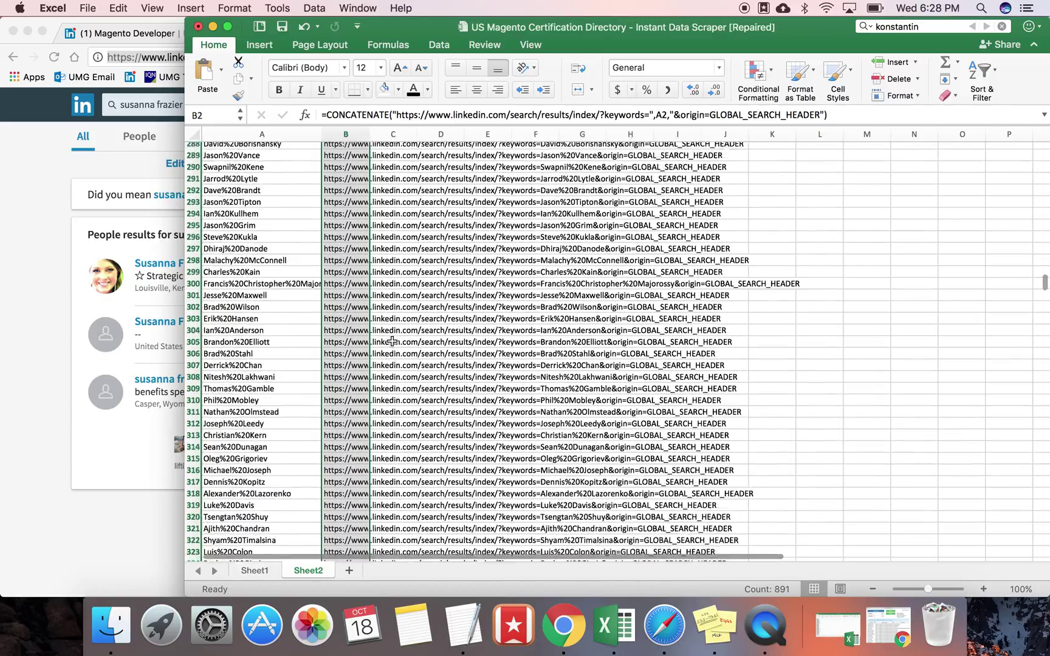
pyautogui.scroll(-20, 392, 341)
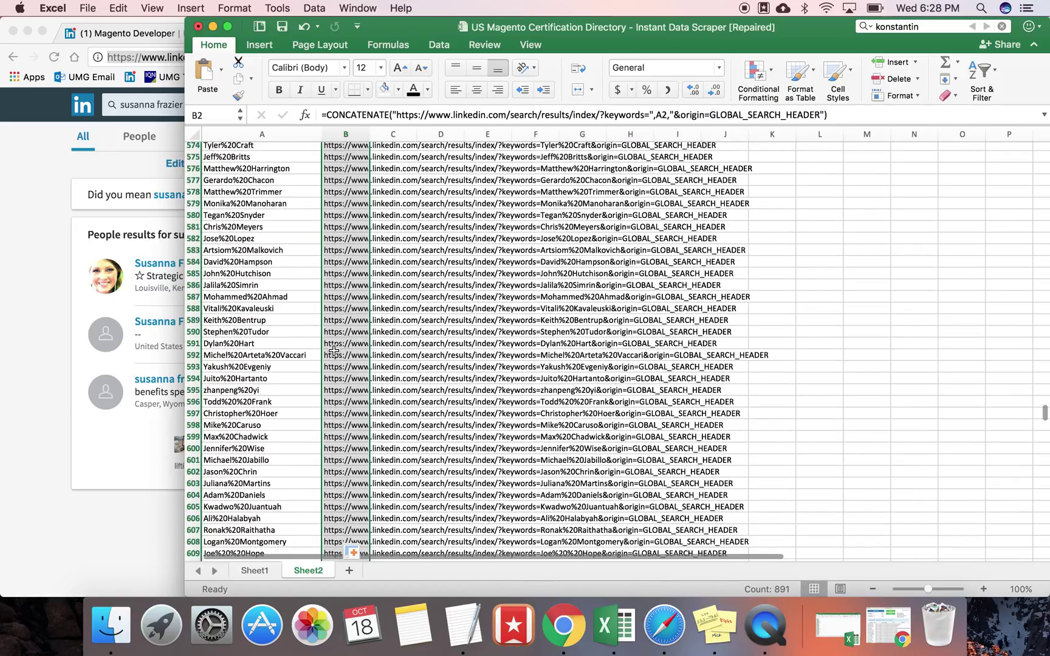
pyautogui.hotkey('shift', 'BackSpace')
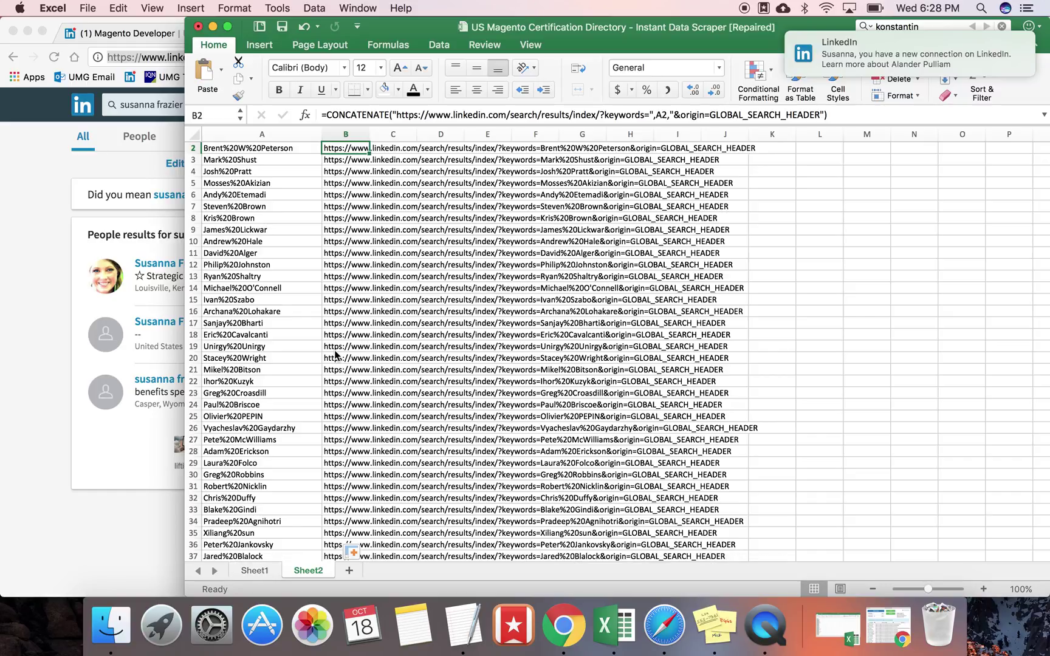
pyautogui.scroll(1, 335, 354)
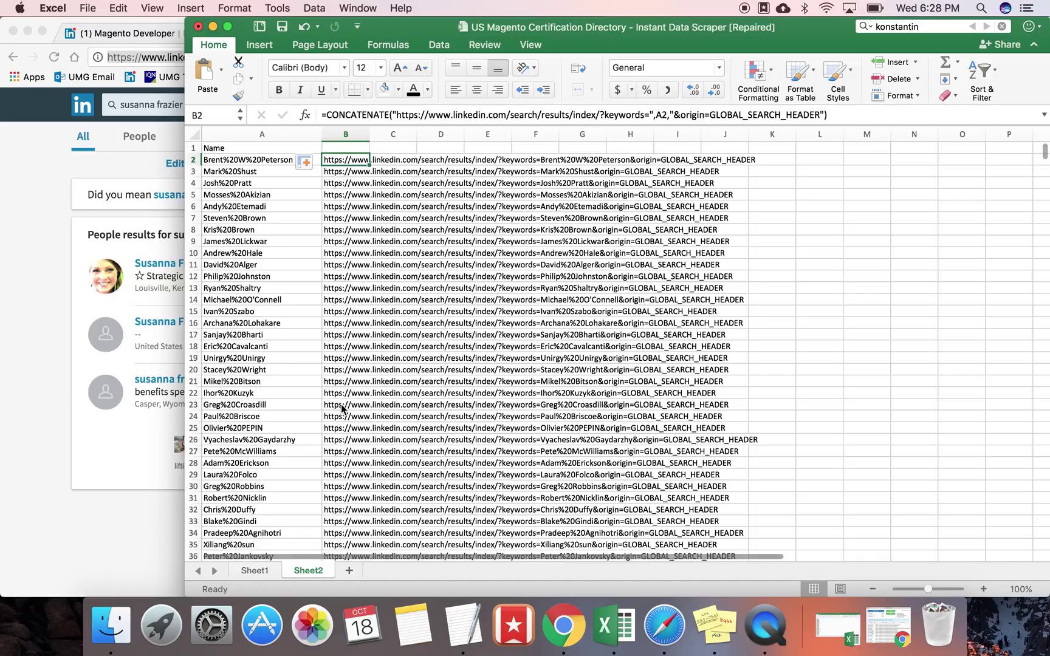
pyautogui.press('super+shift+Down')
pyautogui.scroll(-17, 342, 411)
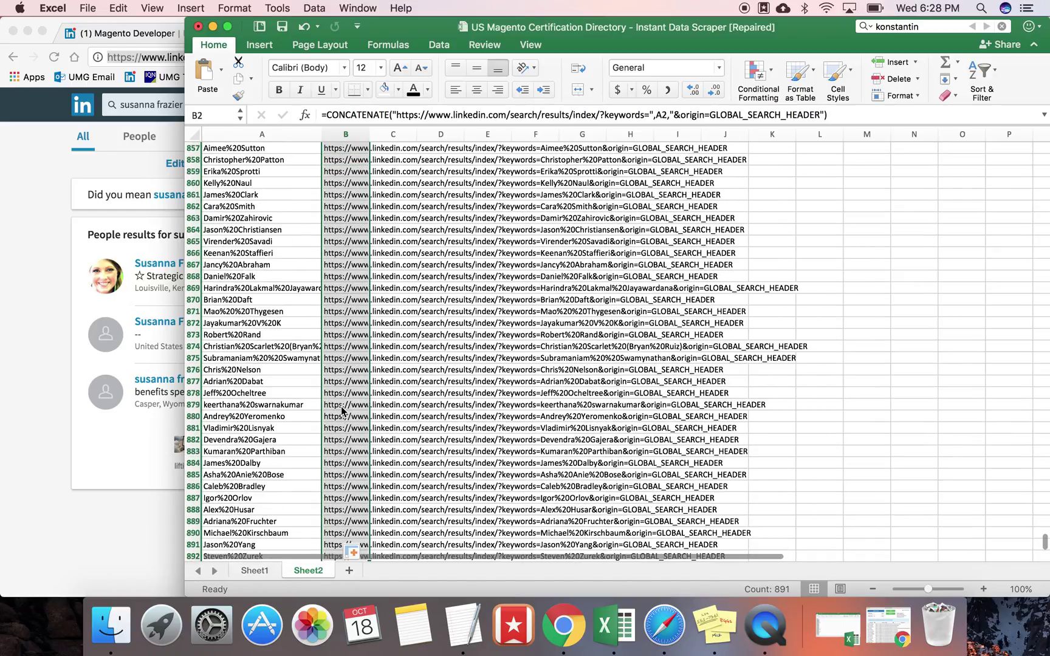
pyautogui.press('super+c')
# Step: Paste column B's URLs into column C as values only and autofit column C
pyautogui.press('Right')
pyautogui.press('ctrl+super+v')
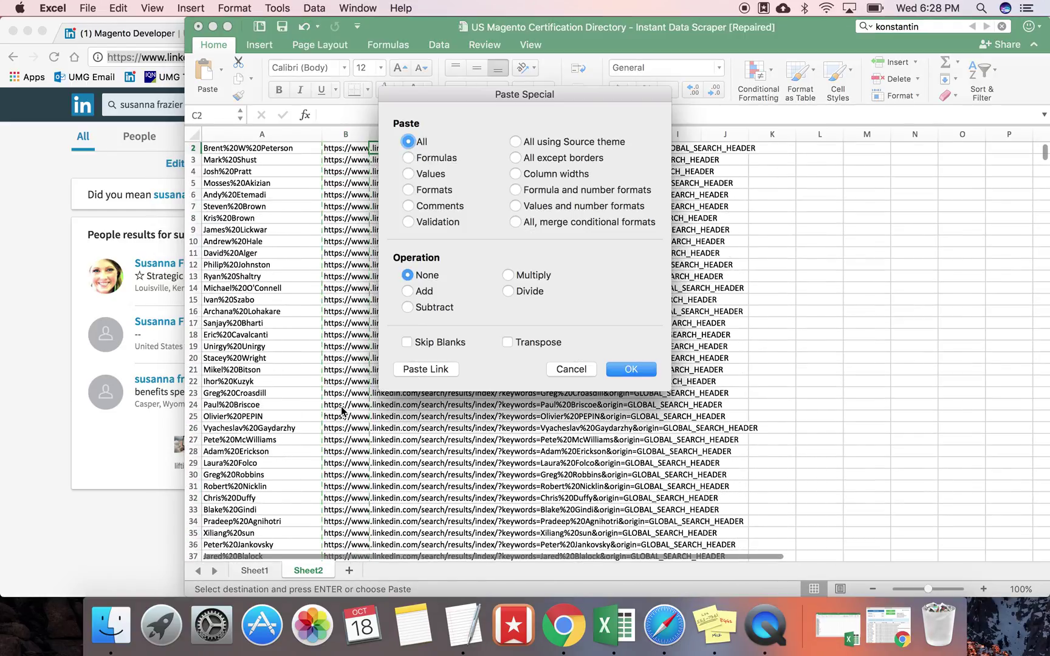
pyautogui.click(430, 177)
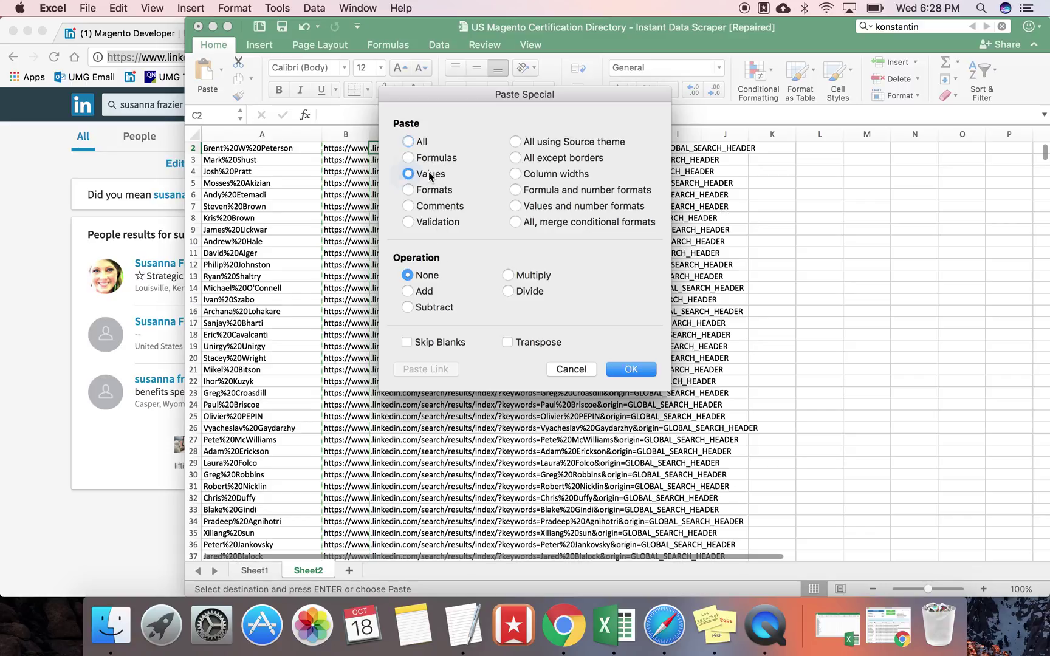
pyautogui.press('Return')
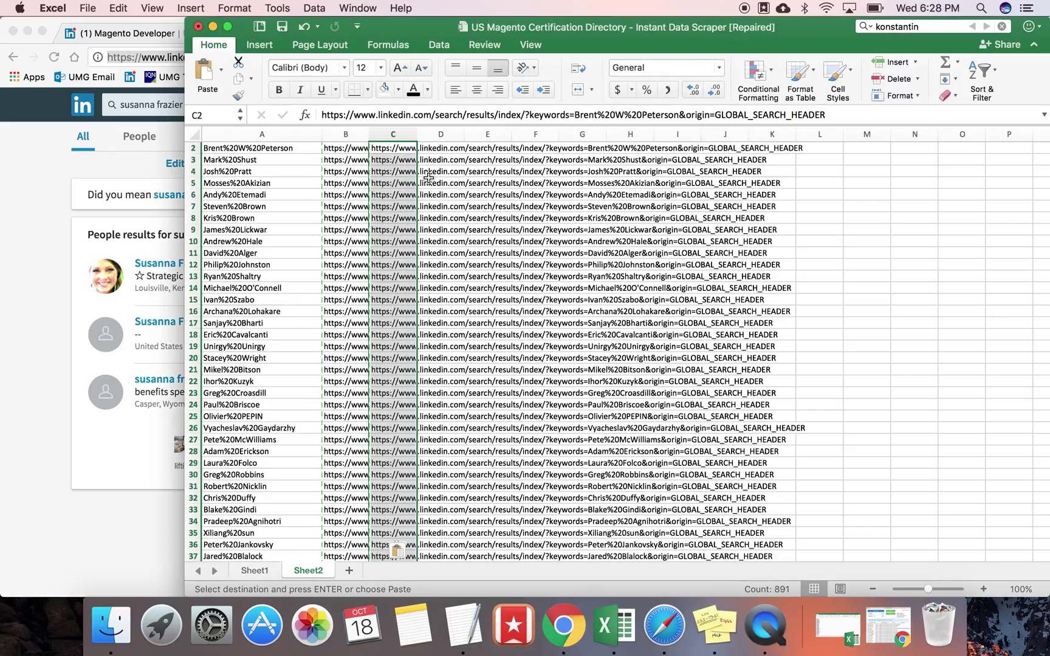
pyautogui.doubleClick(413, 139)
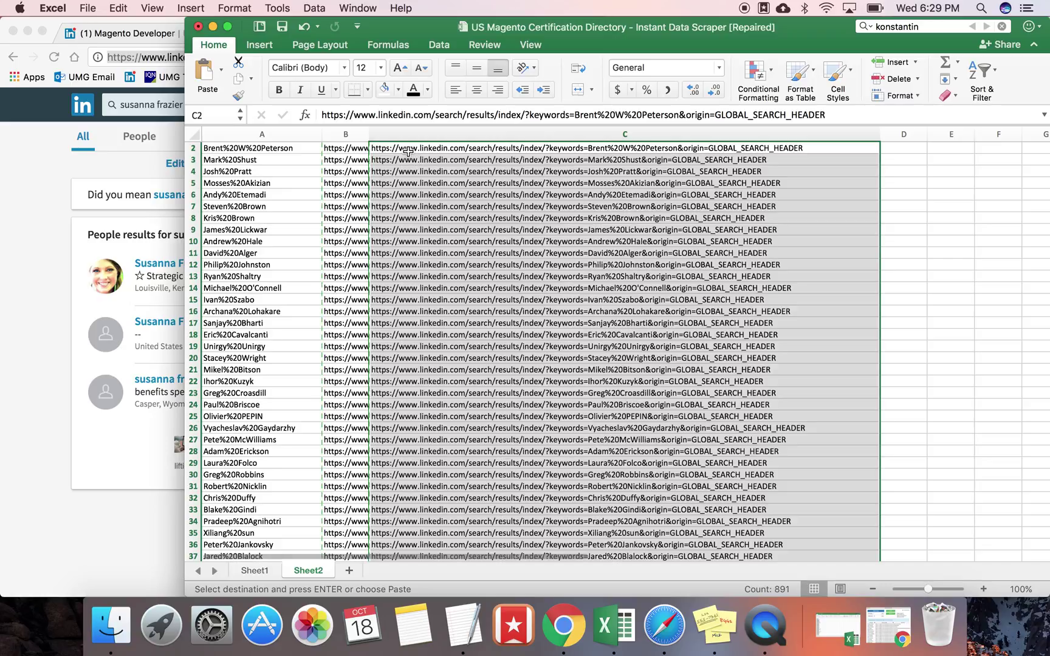
# Step: Select and copy the first 20 URLs, C2 through C21
pyautogui.click(409, 152)
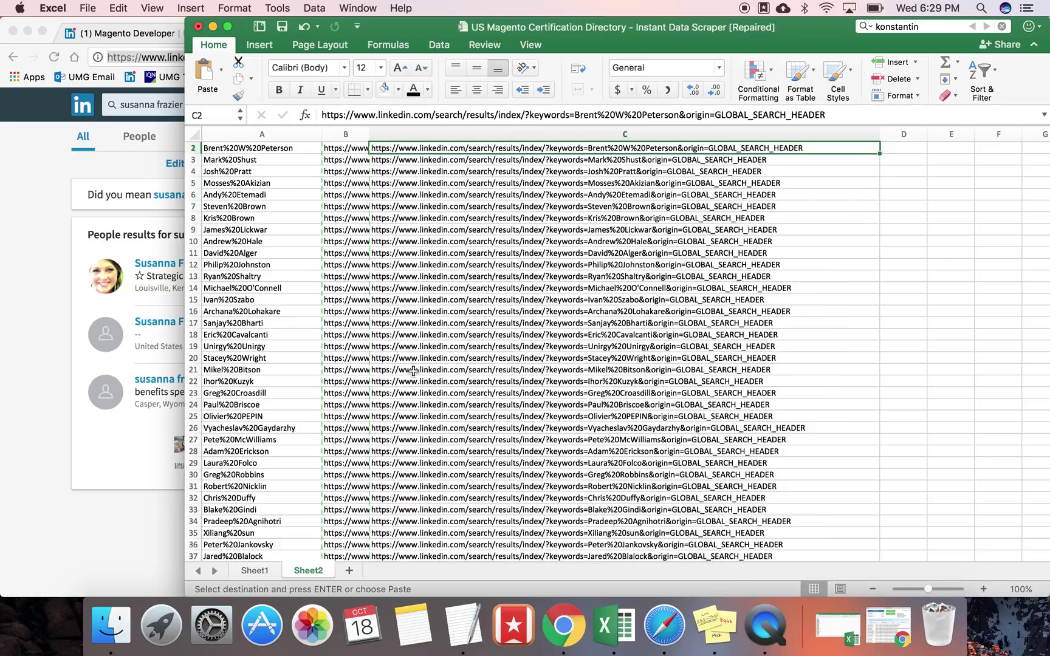
pyautogui.keyDown('shift'); pyautogui.click(410, 371); pyautogui.keyUp('shift')
pyautogui.press('cmd+c')
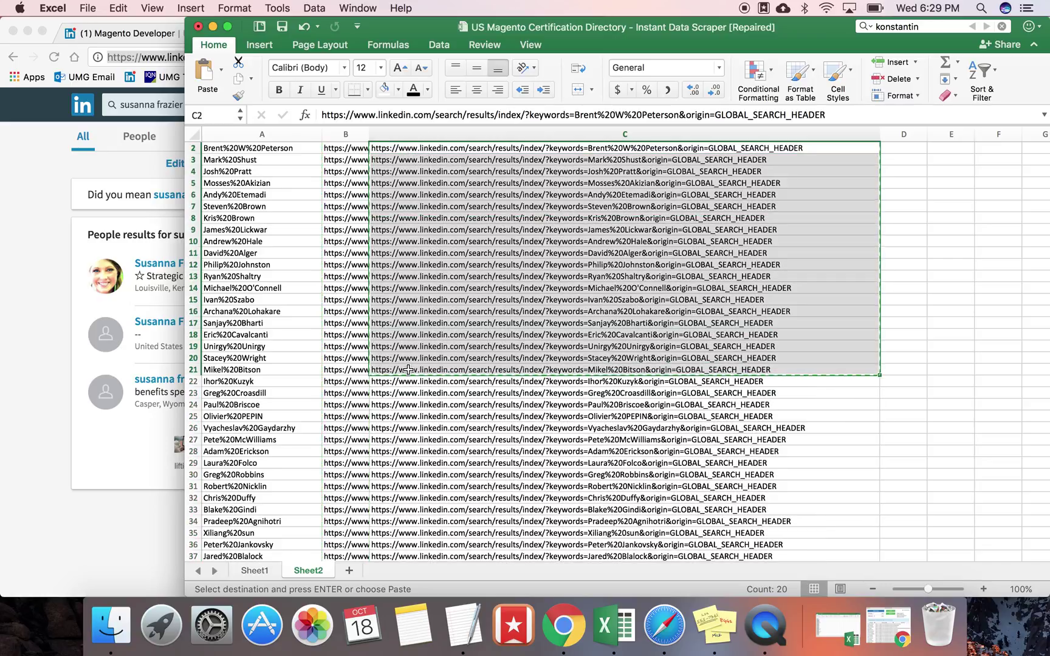
pyautogui.click(14, 376)
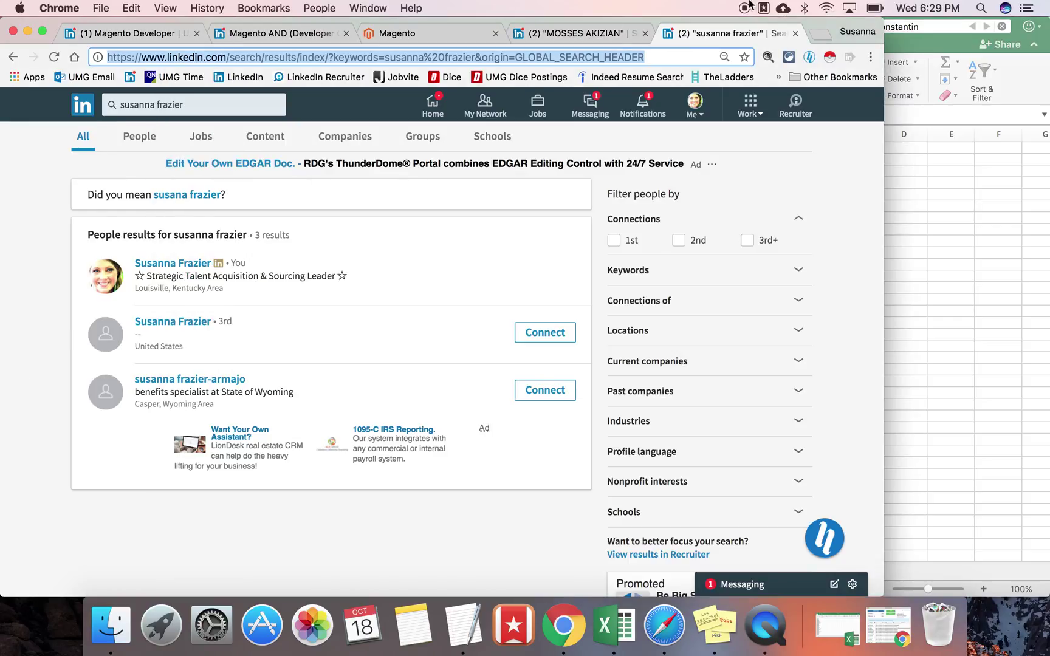
# Step: Dismiss the stray extension popup and launch Bulk URL Opener via an Extensity search for 'bulk'
pyautogui.click(768, 58)
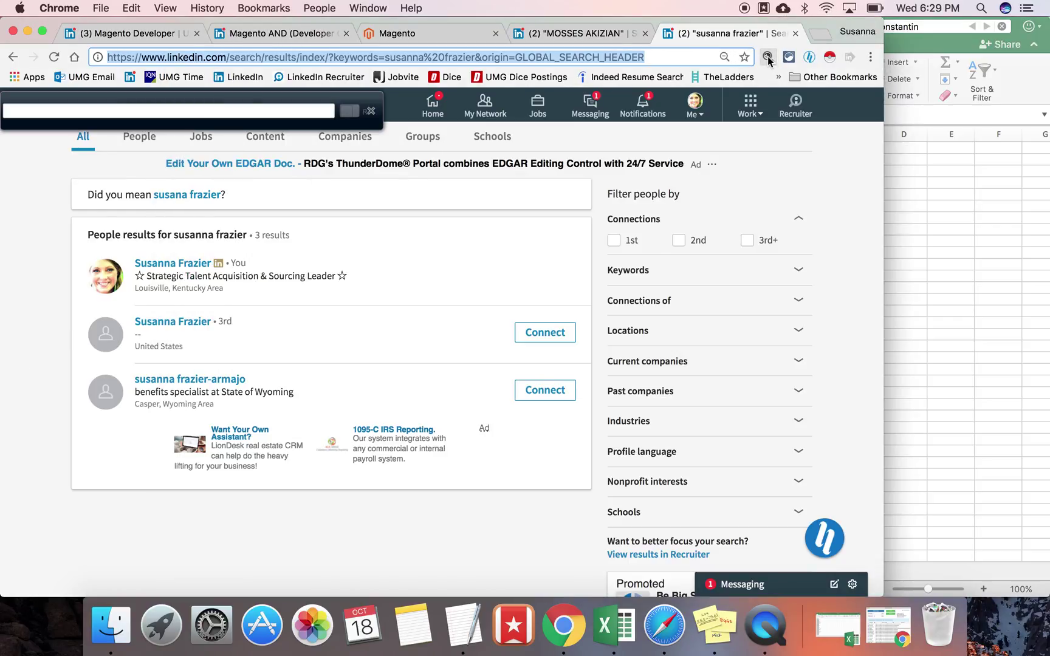
pyautogui.click(767, 58)
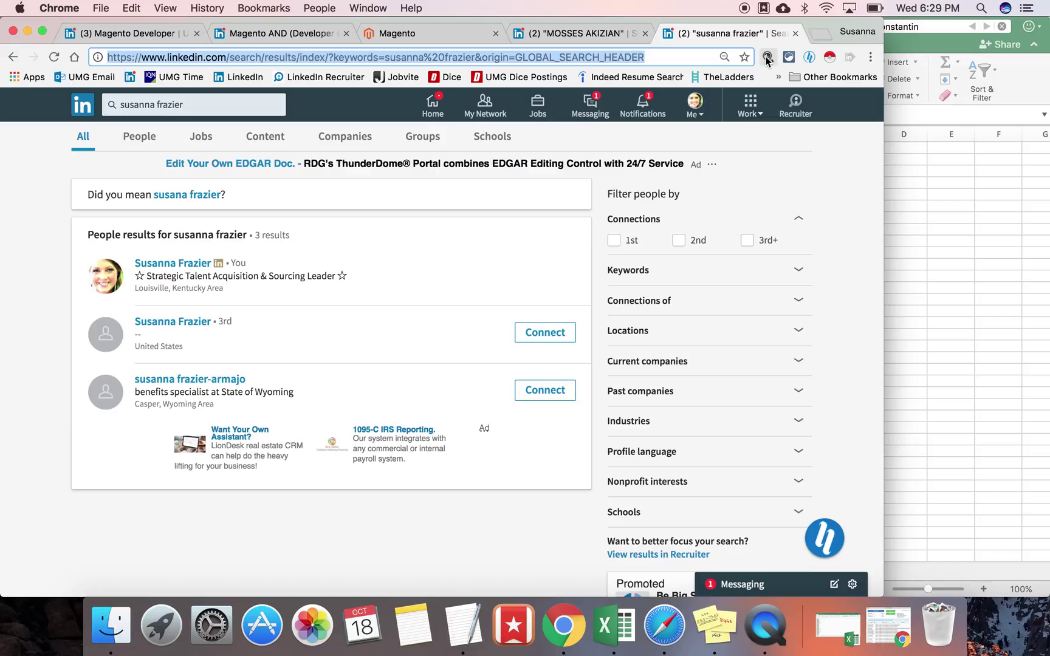
pyautogui.click(767, 57)
pyautogui.click(788, 58)
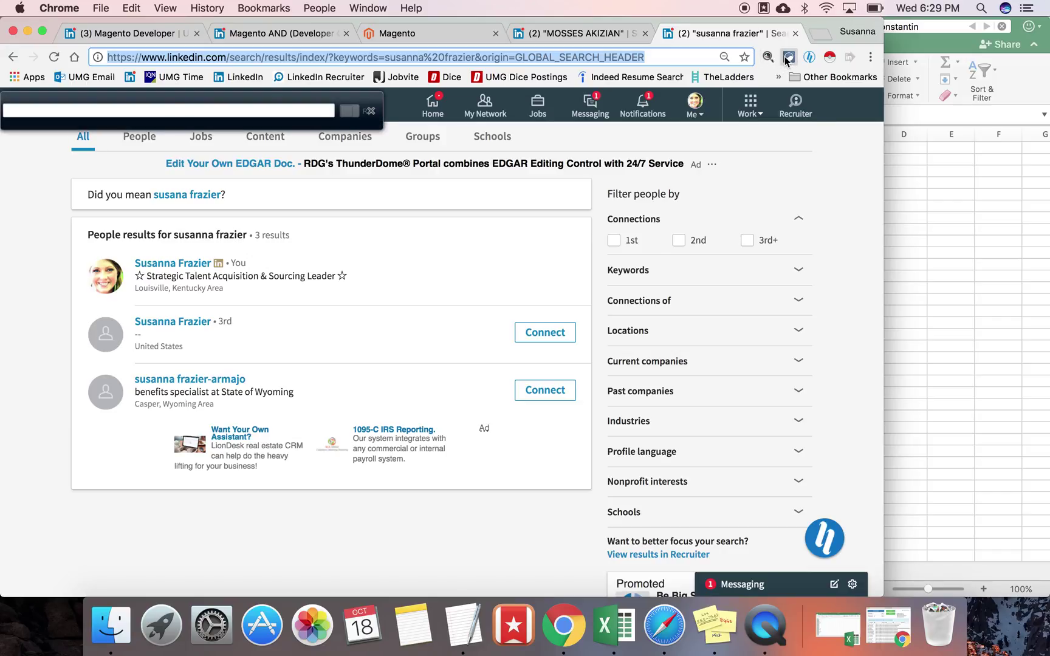
pyautogui.write('bulk')
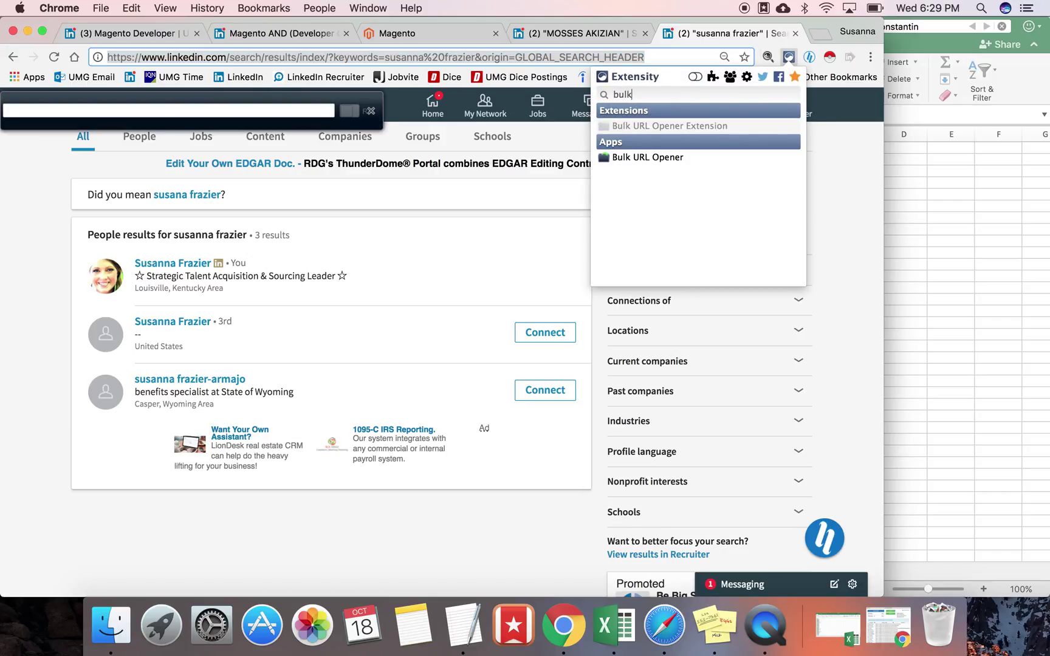
pyautogui.click(720, 156)
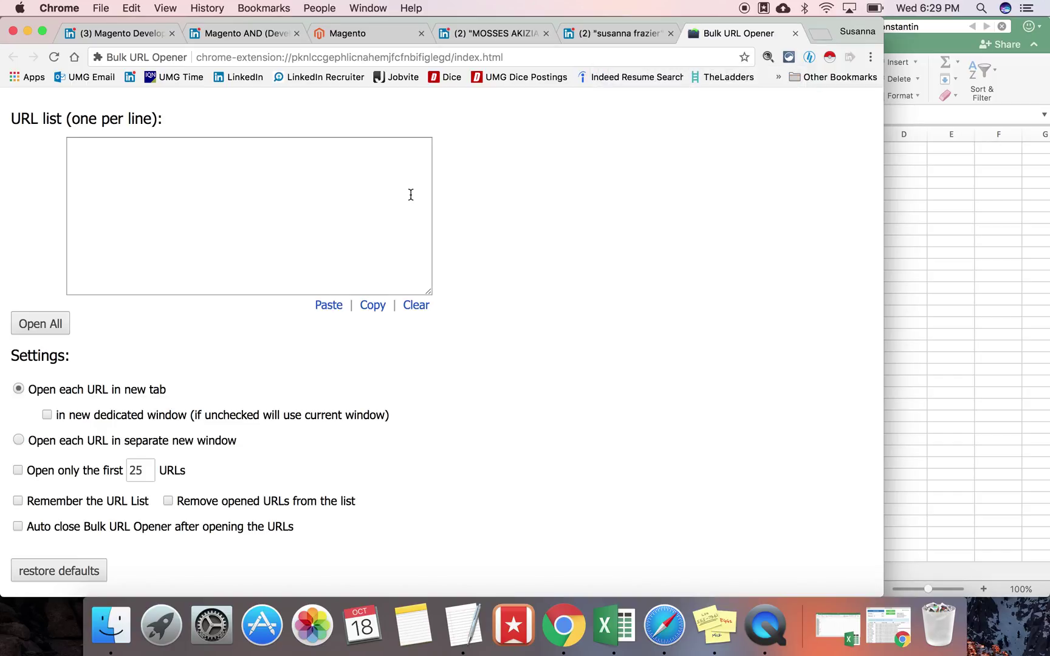
# Step: Paste the 20 URLs into Bulk URL Opener, open them all, and switch to the first
pyautogui.click(278, 205)
pyautogui.press('super+v')
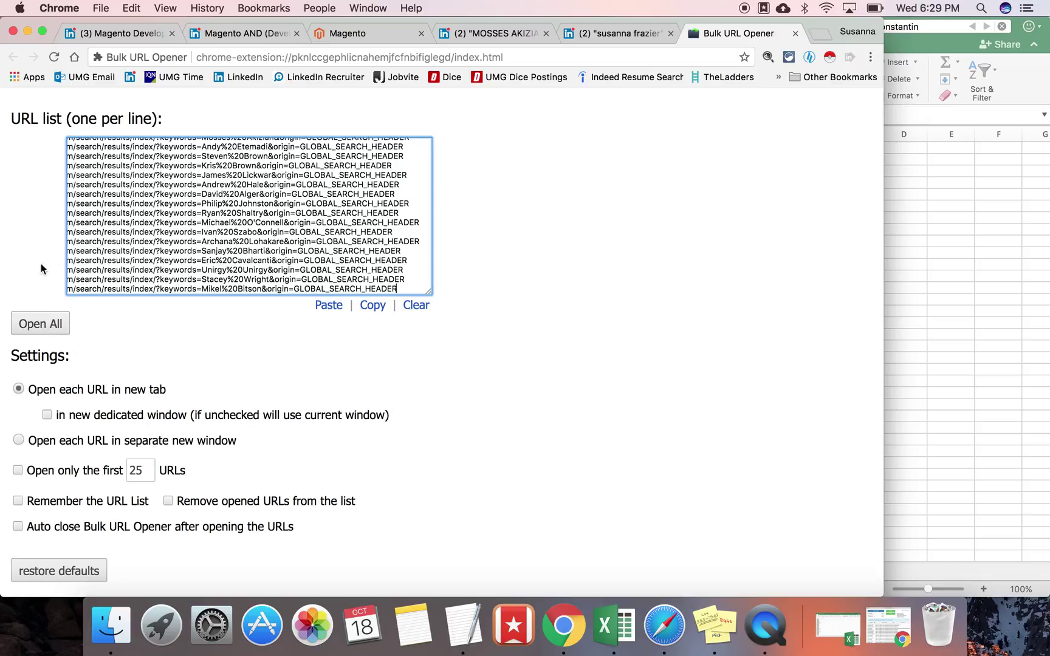
pyautogui.click(53, 327)
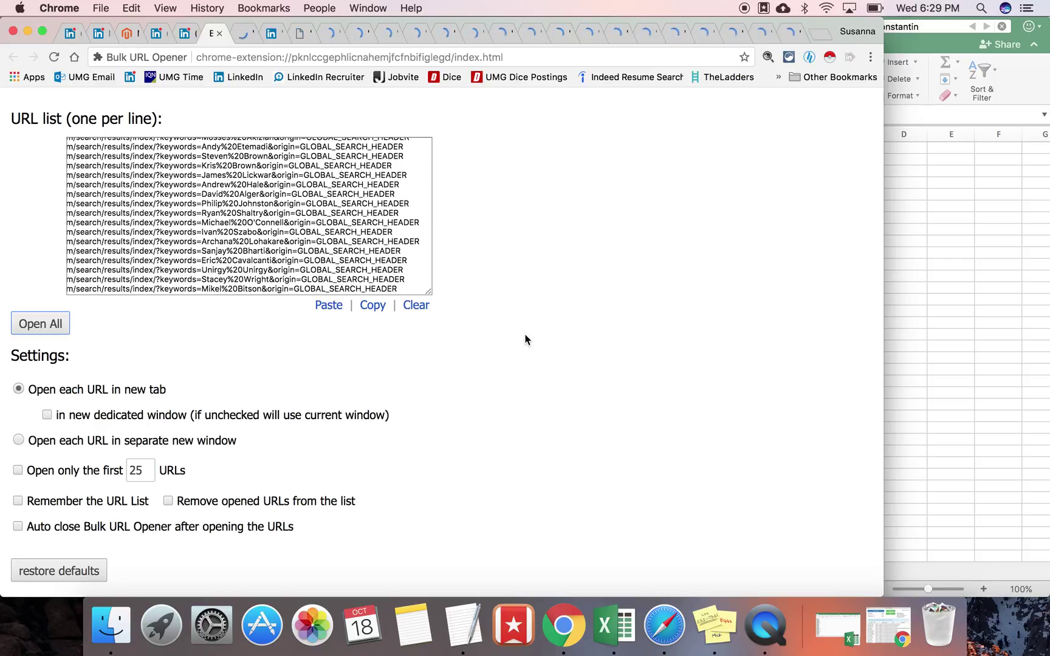
pyautogui.hotkey('ctrl', 'Tab')
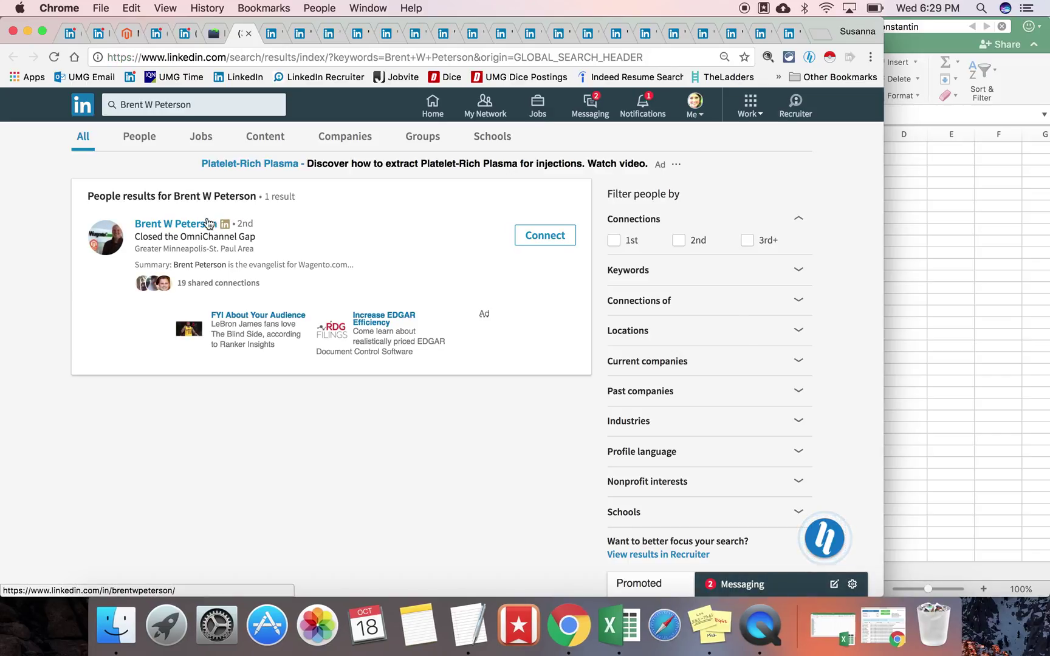
# Step: Open the single search result's profile and check the first candidate's location in the spreadsheet
pyautogui.click(189, 225)
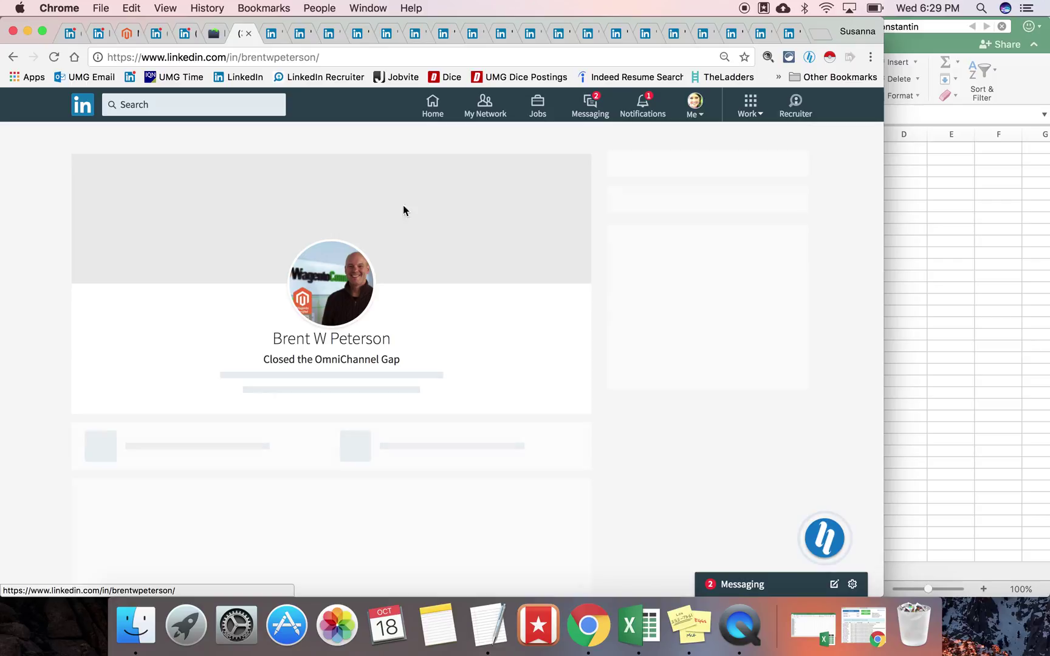
pyautogui.click(968, 215)
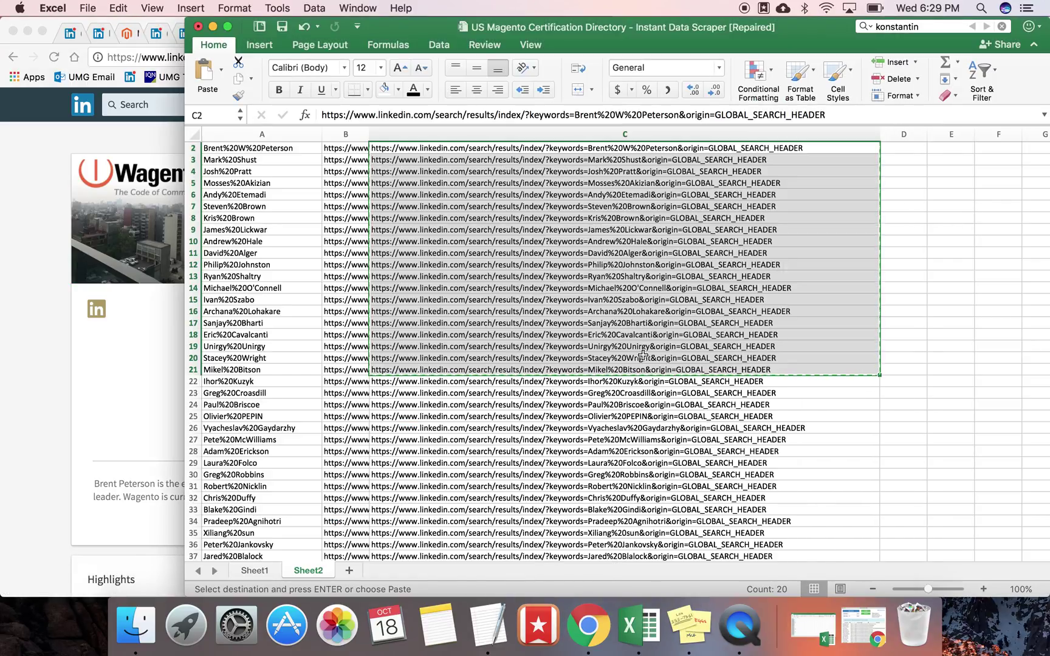
pyautogui.click(258, 571)
pyautogui.click(424, 160)
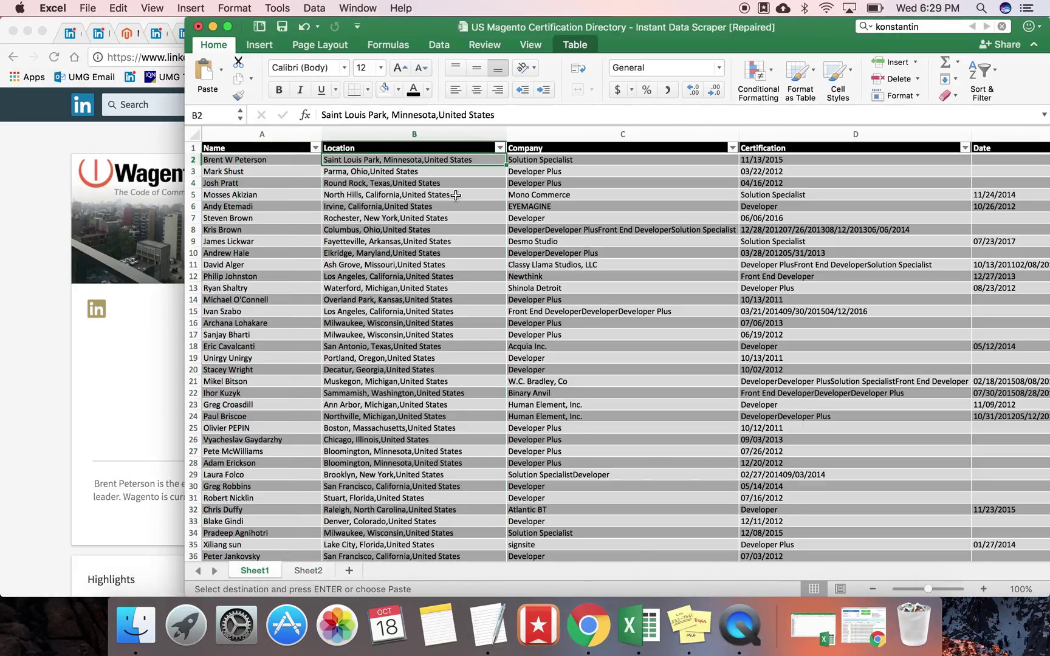
pyautogui.click(18, 343)
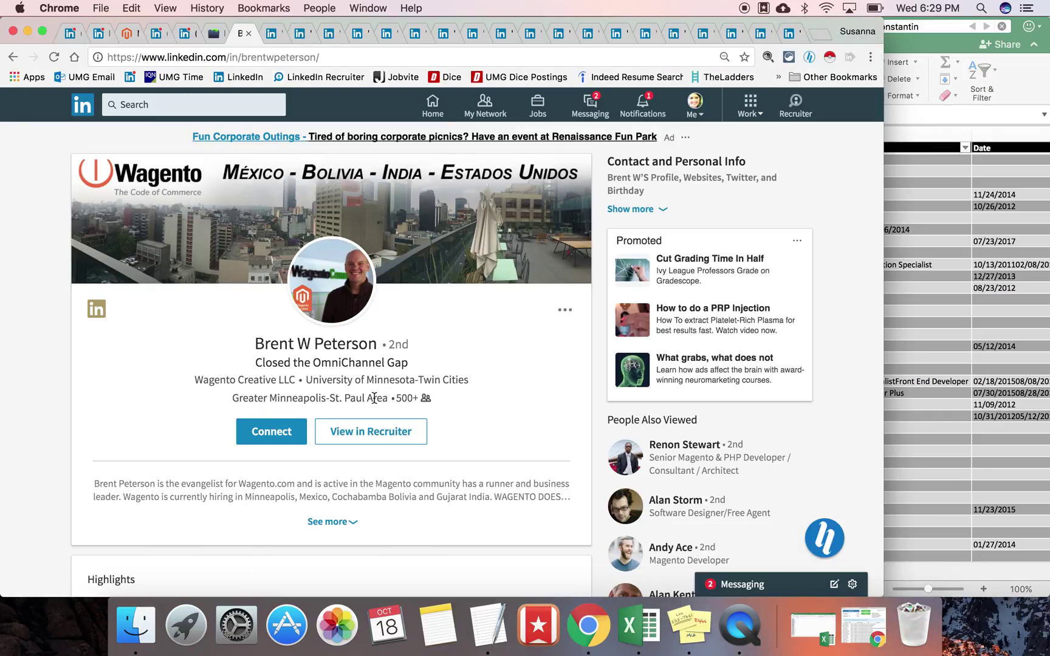
# Step: Open the second candidate's profile from its results, then ready the third candidate's search for editing
pyautogui.hotkey('ctrl', 'Tab')
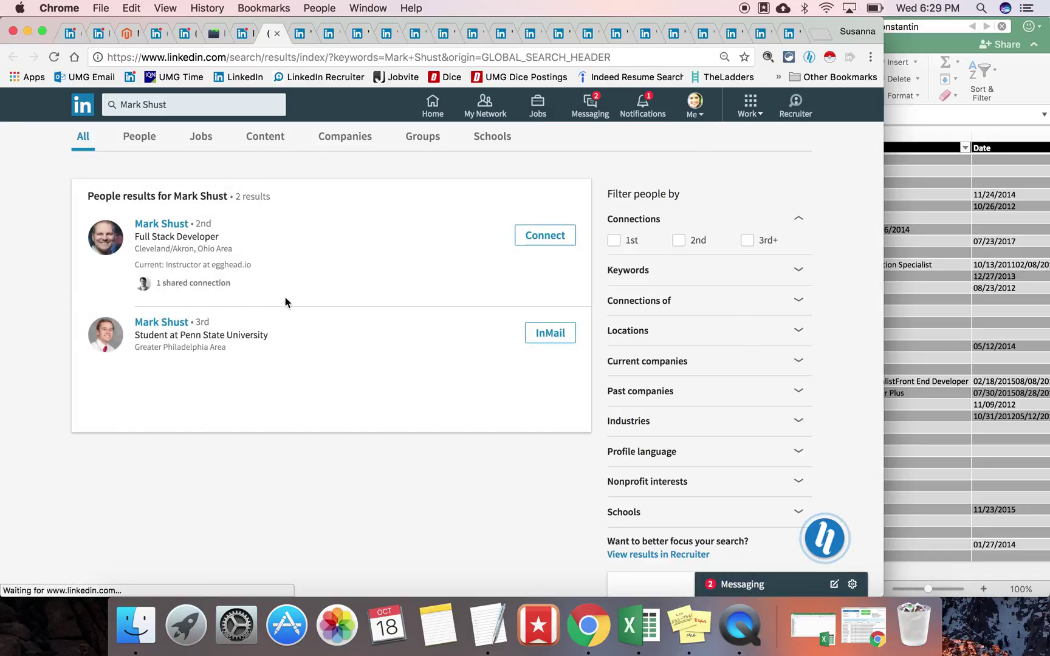
pyautogui.click(177, 224)
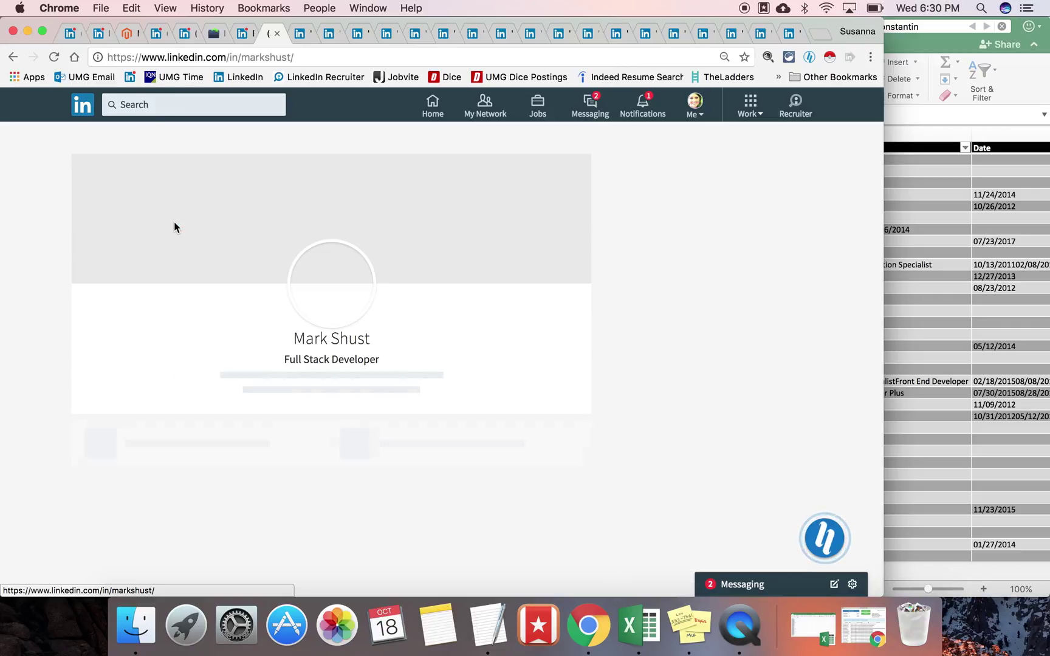
pyautogui.hotkey('ctrl', 'Tab')
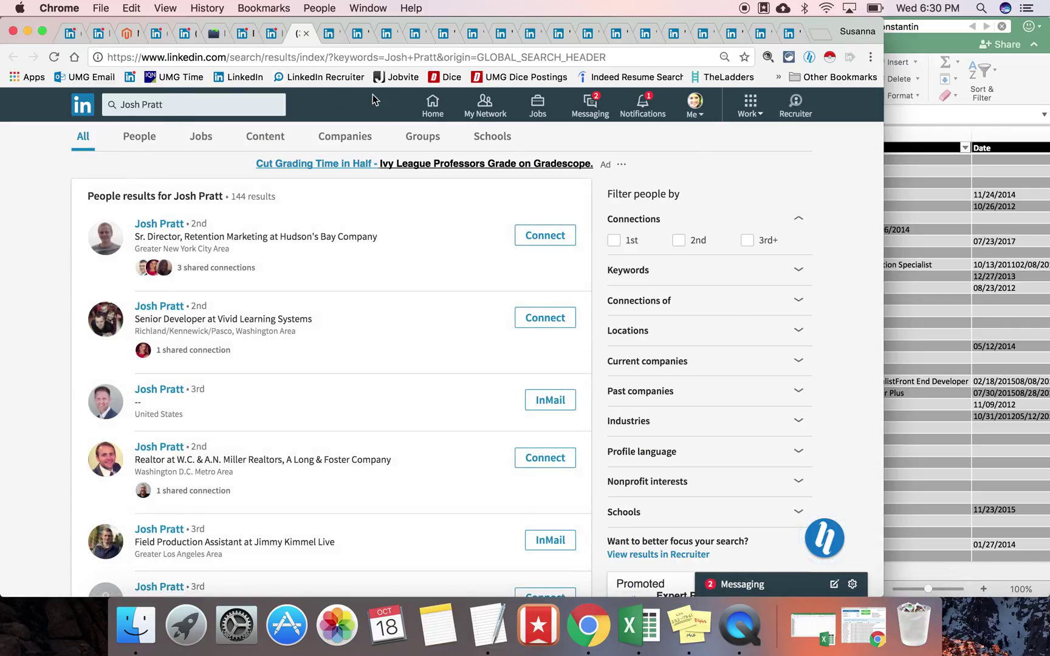
pyautogui.click(253, 98)
pyautogui.click(252, 100)
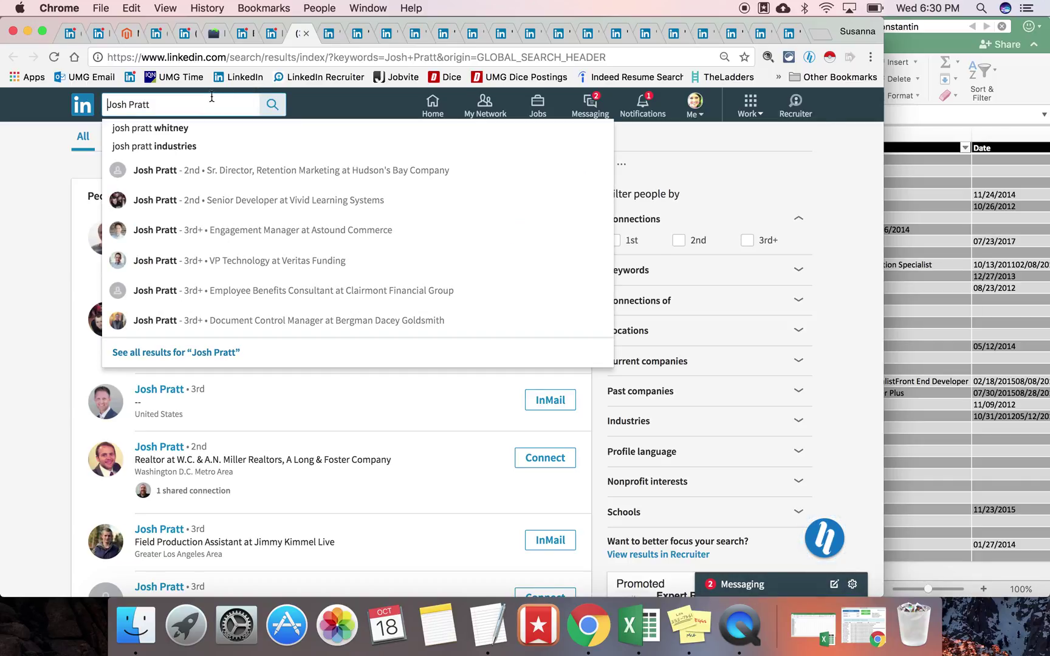
pyautogui.click(30, 201)
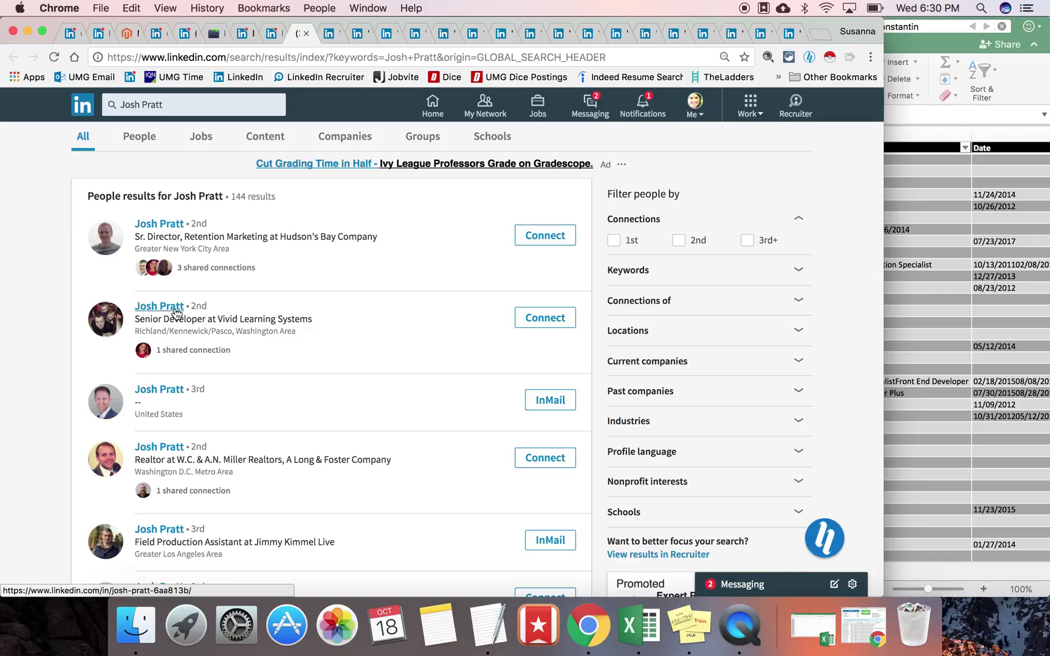
# Step: Look up the third candidate's location in the spreadsheet: Round Rock, Texas
pyautogui.click(939, 291)
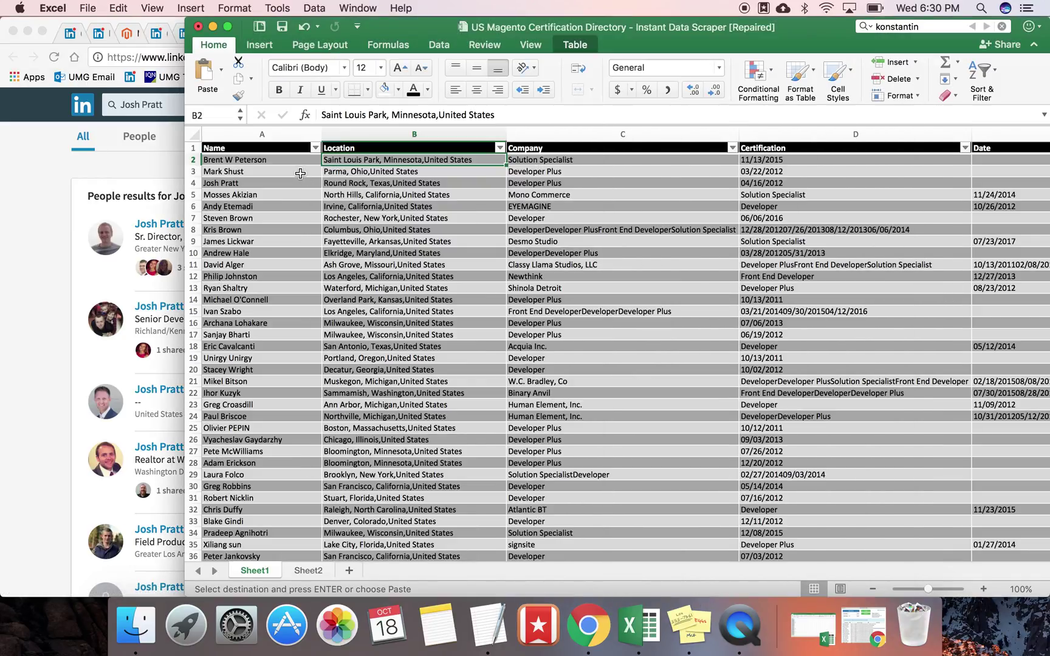
pyautogui.click(295, 183)
pyautogui.click(370, 185)
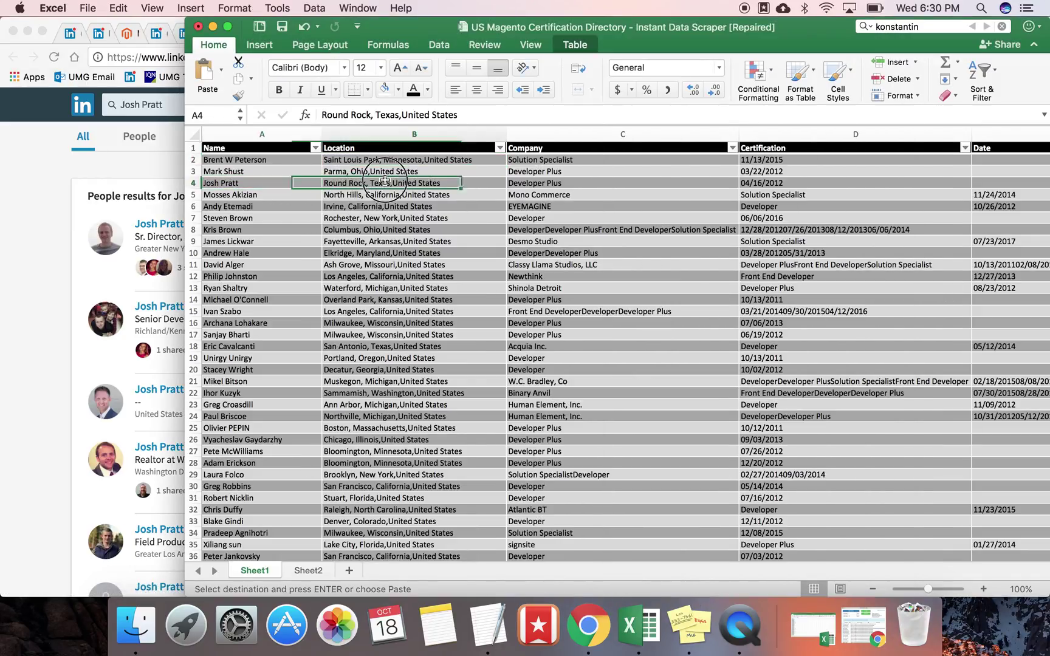
pyautogui.click(20, 298)
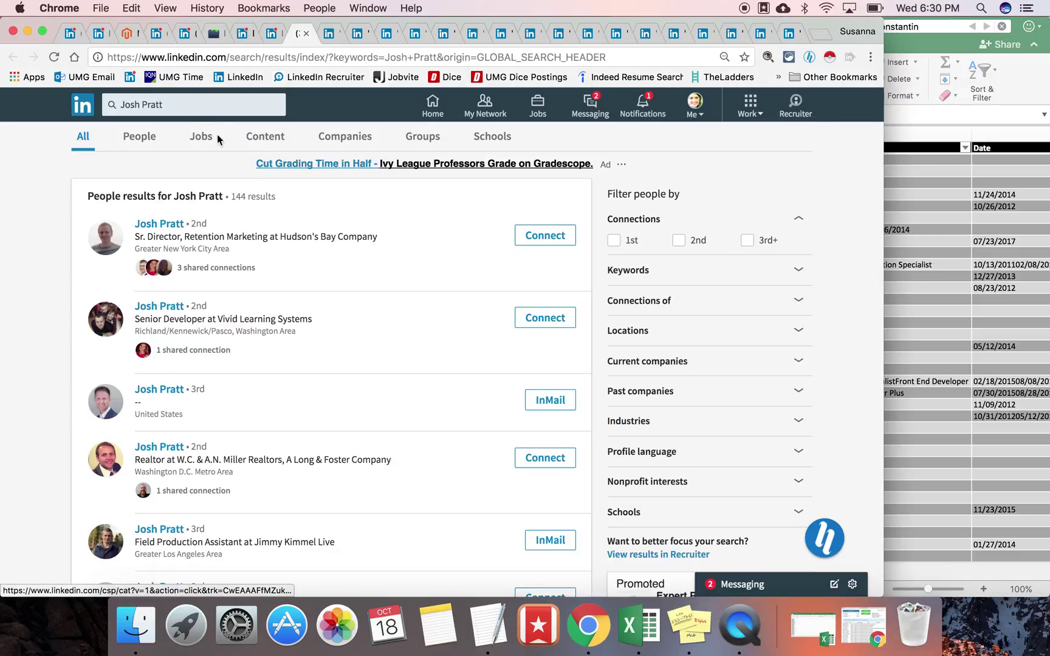
# Step: Append (texas OR magento) to the LinkedIn search and open the top matching profile
pyautogui.click(186, 101)
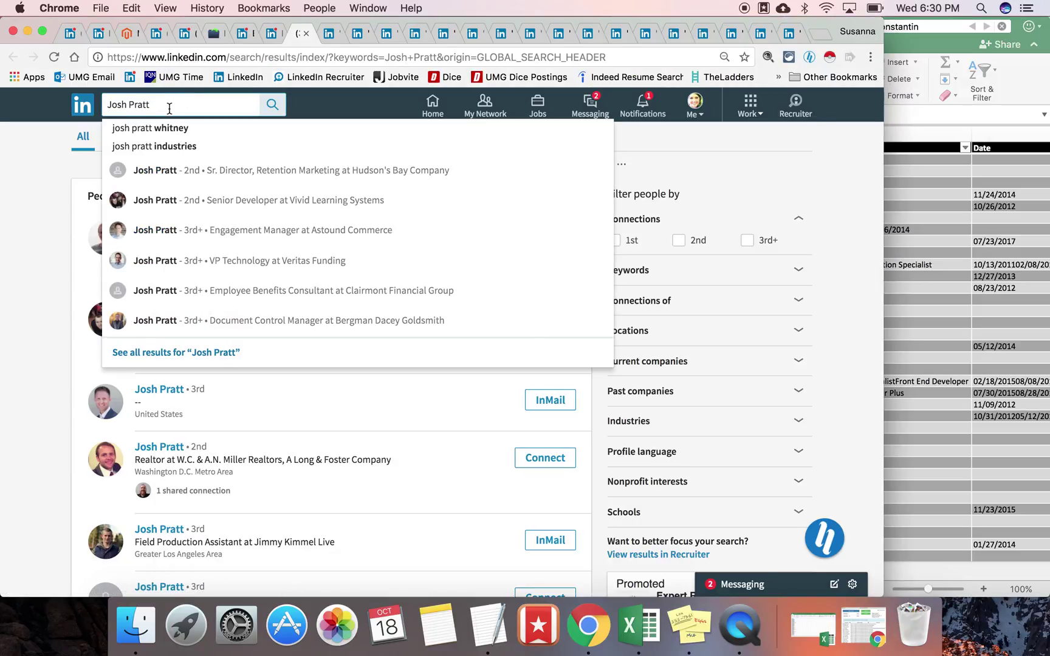
pyautogui.write('(texas OR')
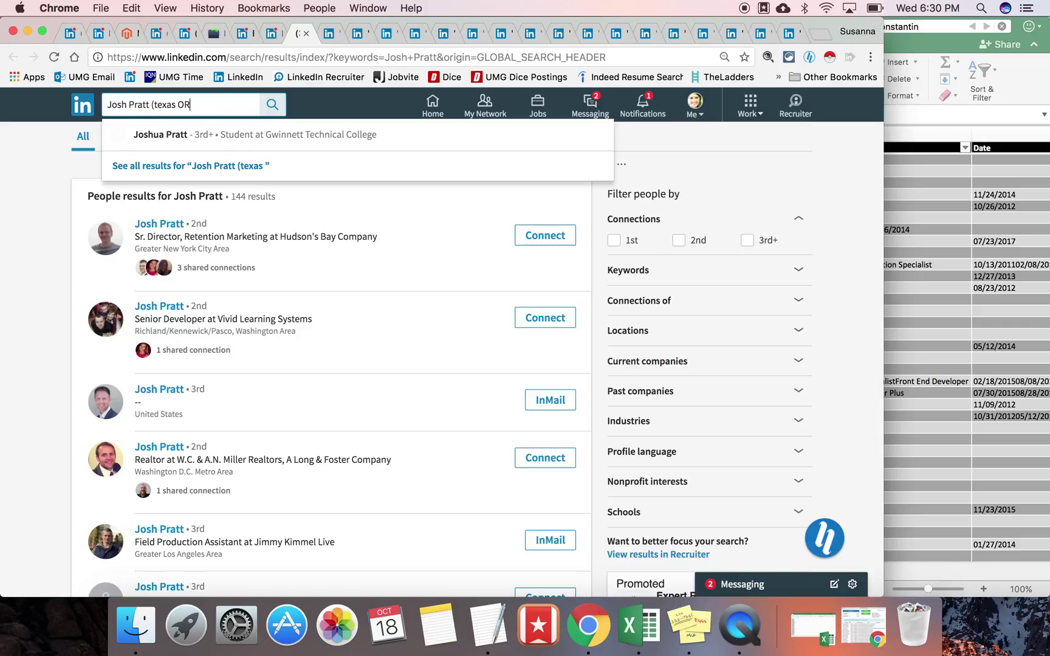
pyautogui.write(' magento)')
pyautogui.press('Return')
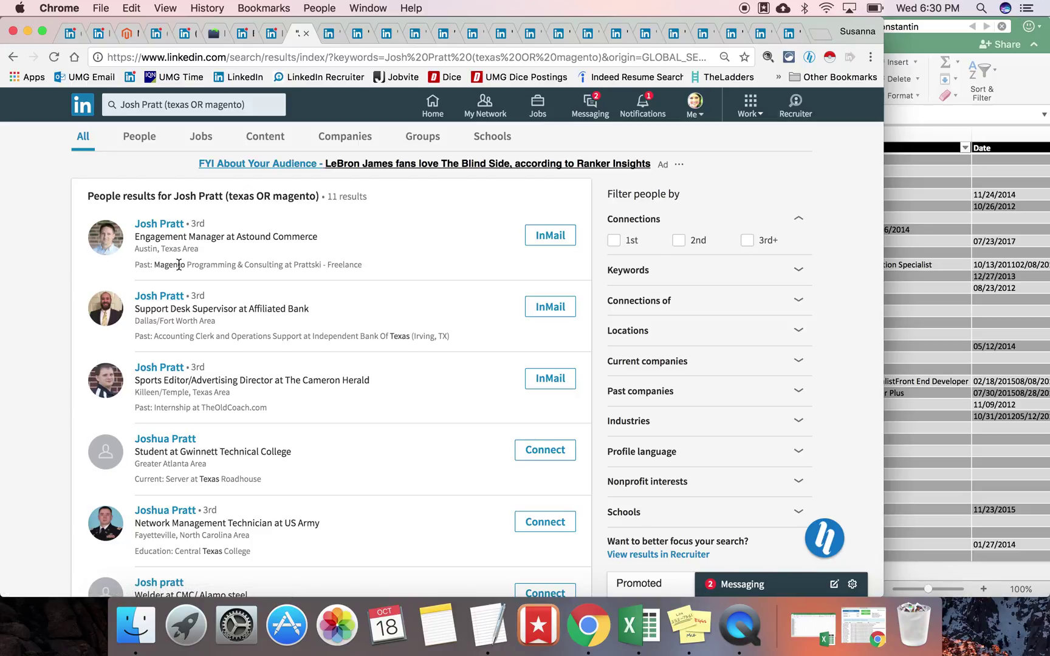
pyautogui.click(161, 225)
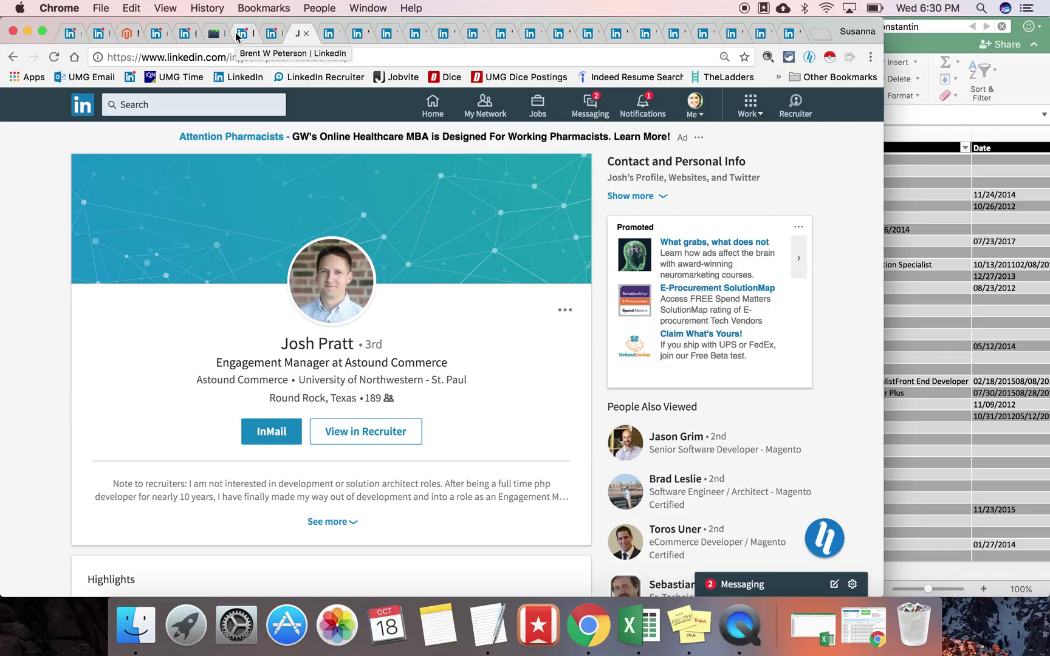
# Step: On the first candidate's profile, open the Hiretual panel's expertise insights
pyautogui.click(236, 32)
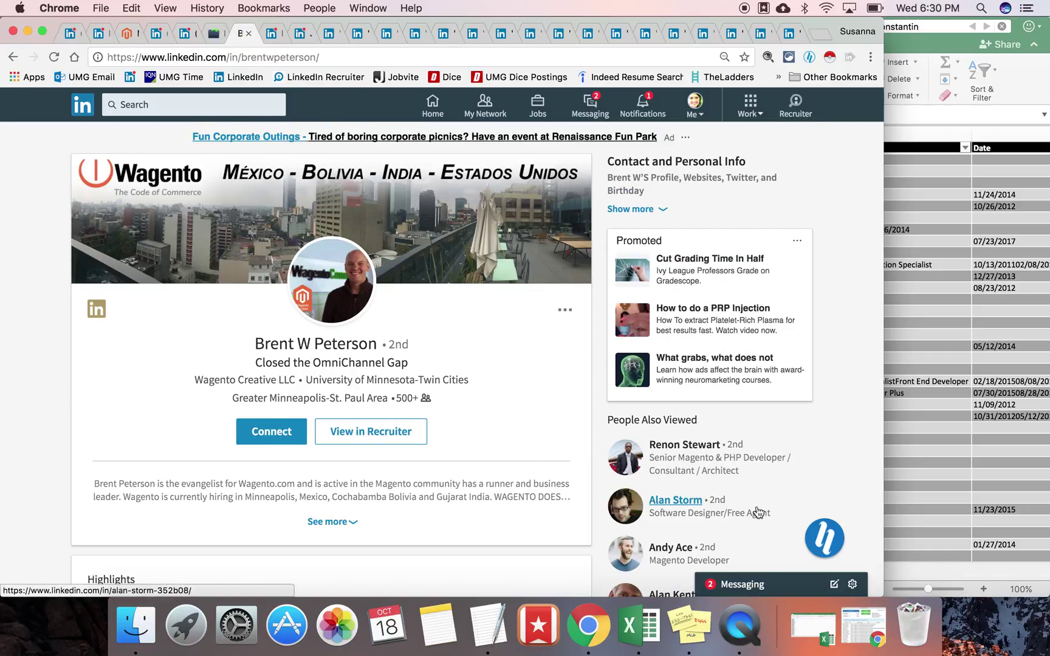
pyautogui.click(818, 540)
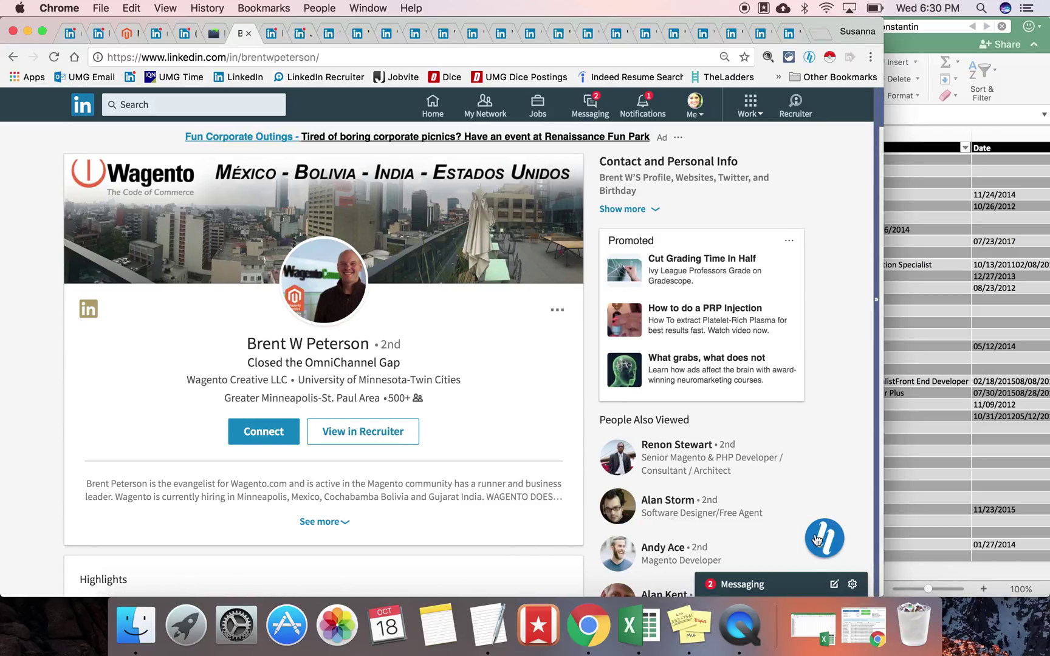
pyautogui.click(768, 421)
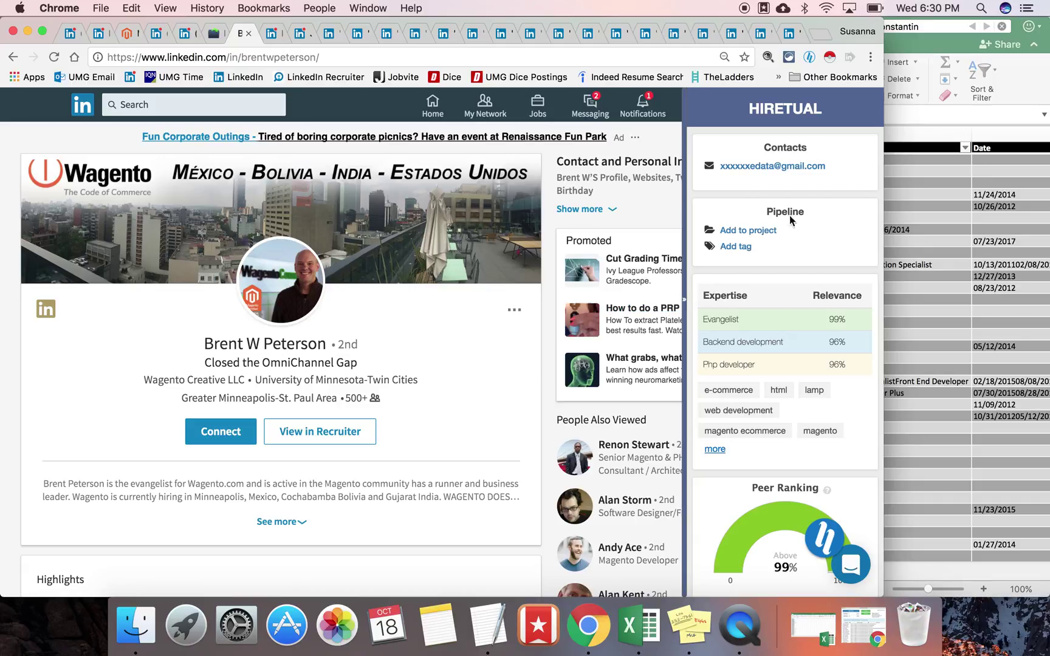
# Step: Add the candidate to the Magento Developer project, then go to the next profile tab
pyautogui.click(765, 234)
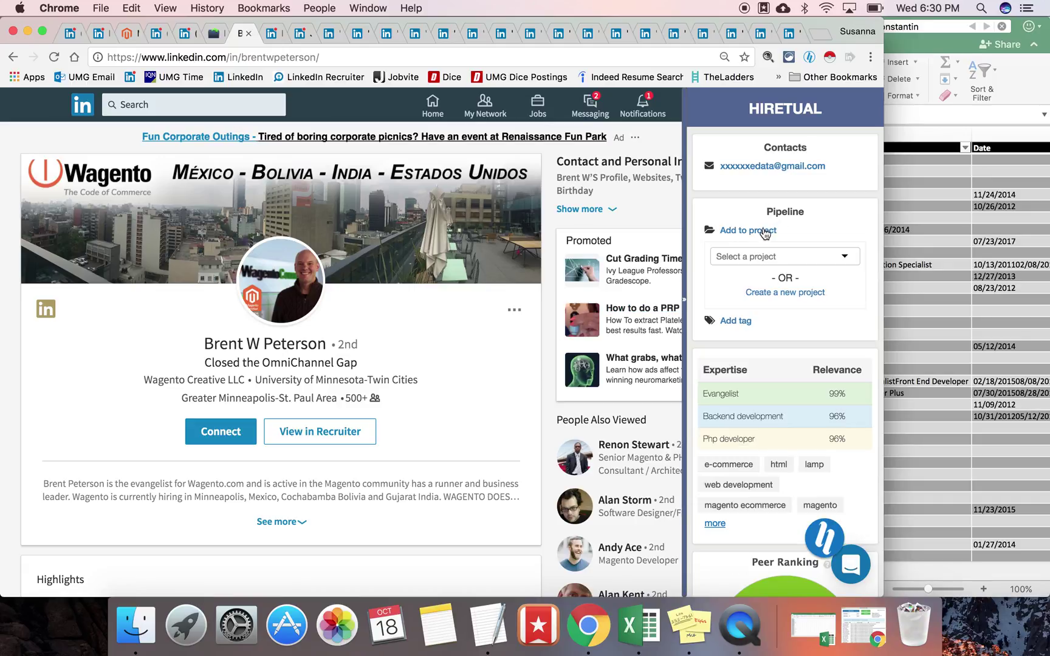
pyautogui.click(743, 256)
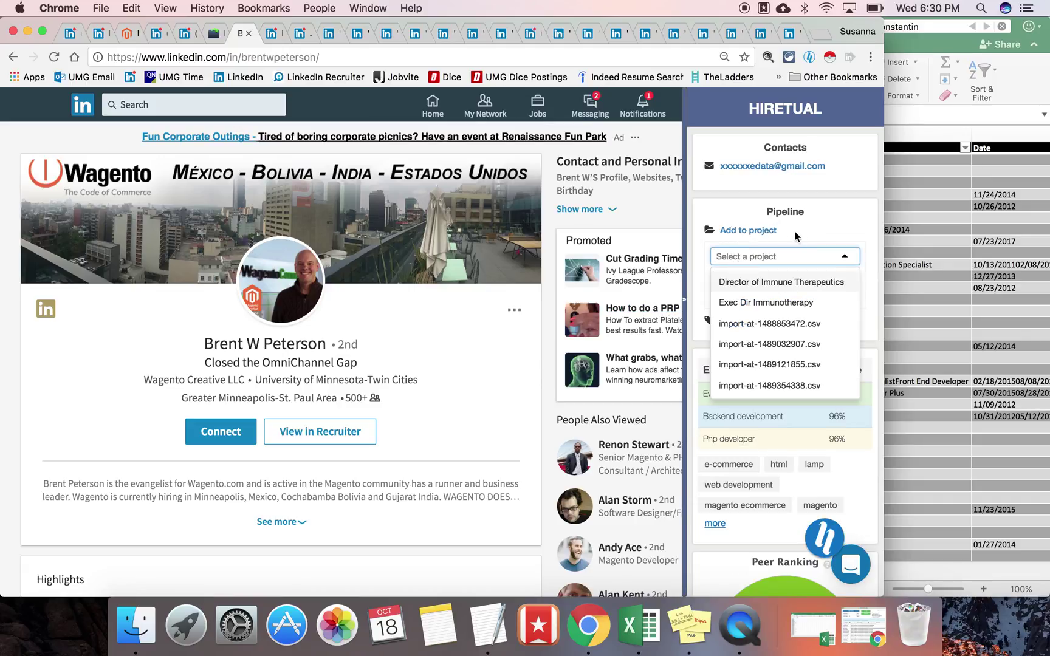
pyautogui.click(781, 256)
pyautogui.click(769, 261)
pyautogui.scroll(-10, 758, 365)
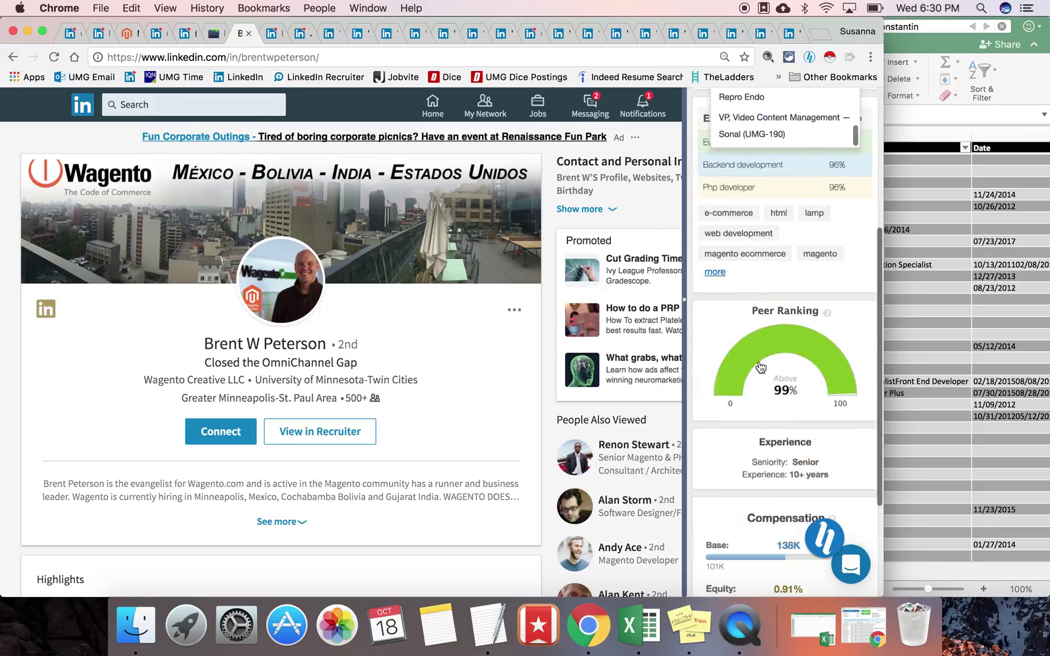
pyautogui.scroll(10, 760, 341)
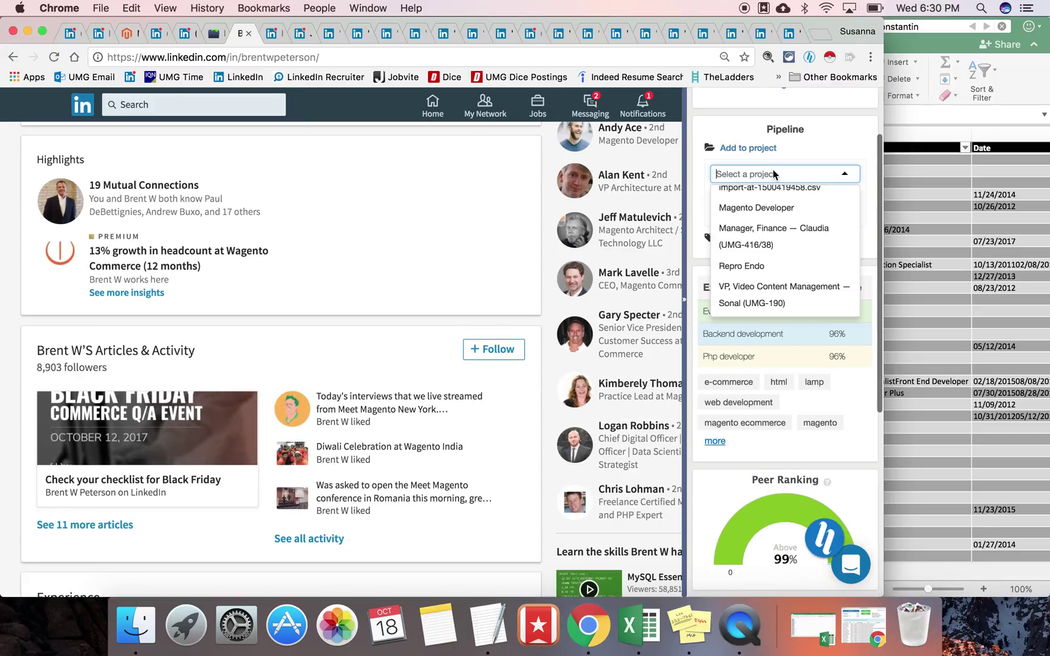
pyautogui.click(770, 298)
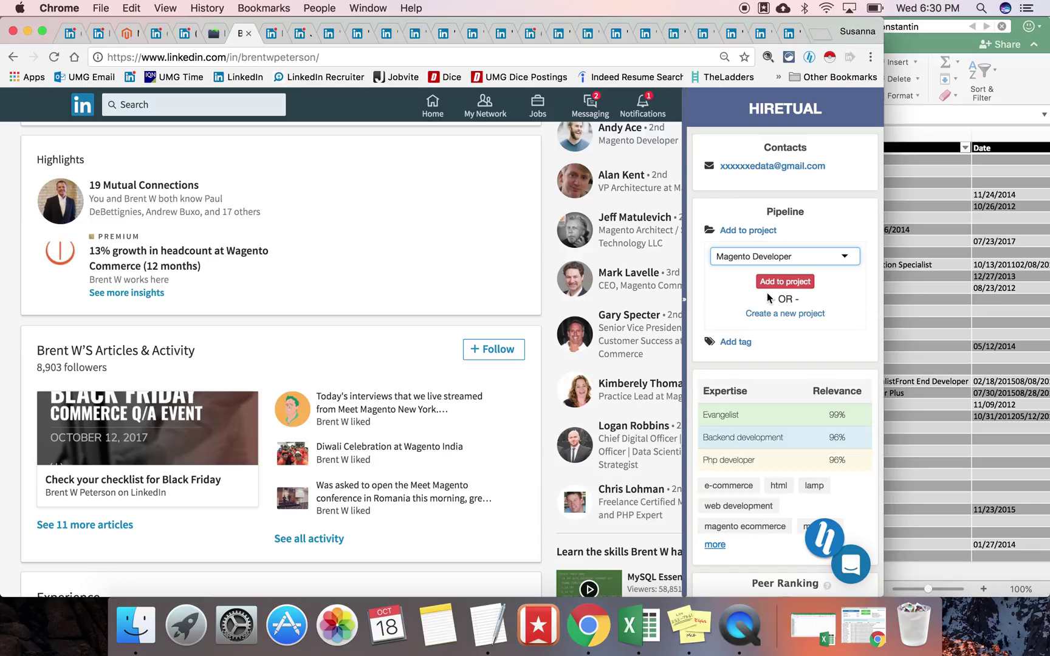
pyautogui.click(784, 282)
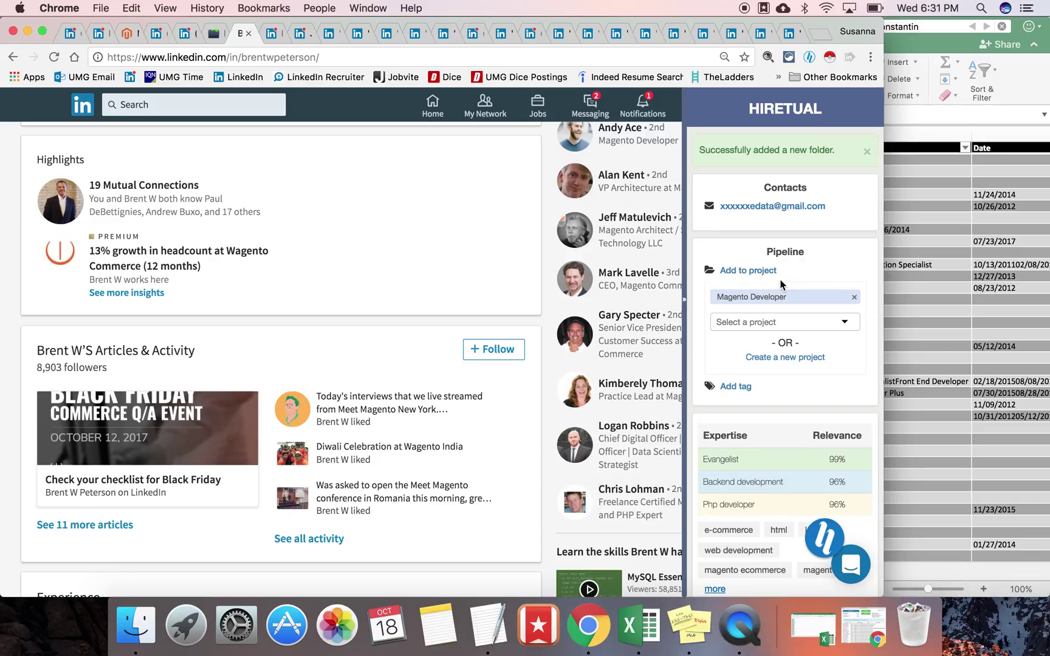
pyautogui.hotkey('ctrl', 'Tab')
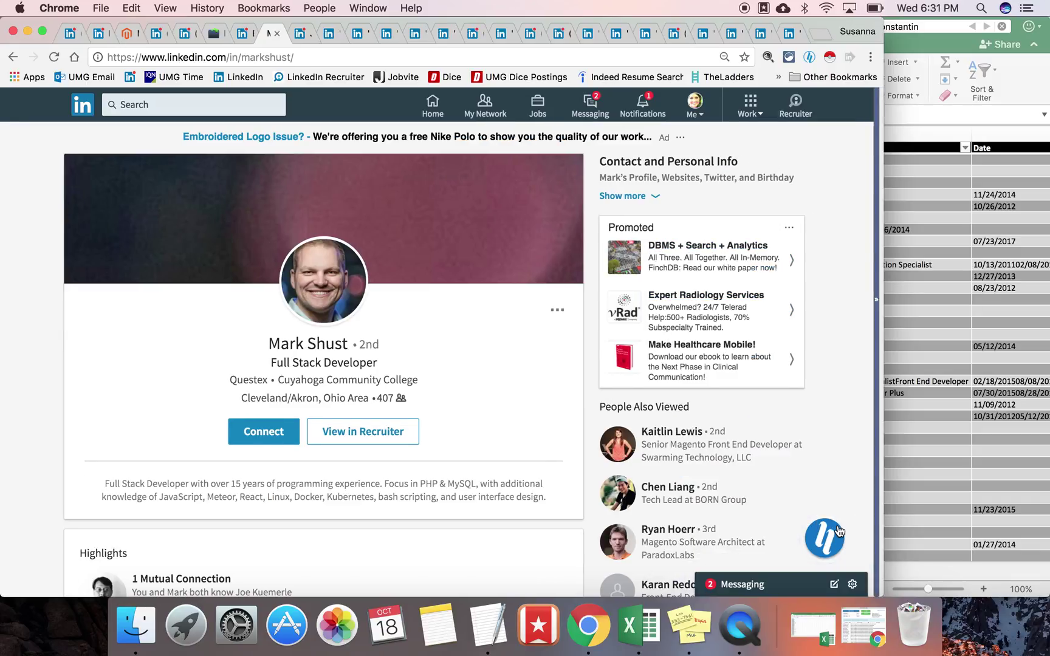
# Step: Add the open profile's candidate to the Magento Developer project via Hiretual
pyautogui.click(839, 532)
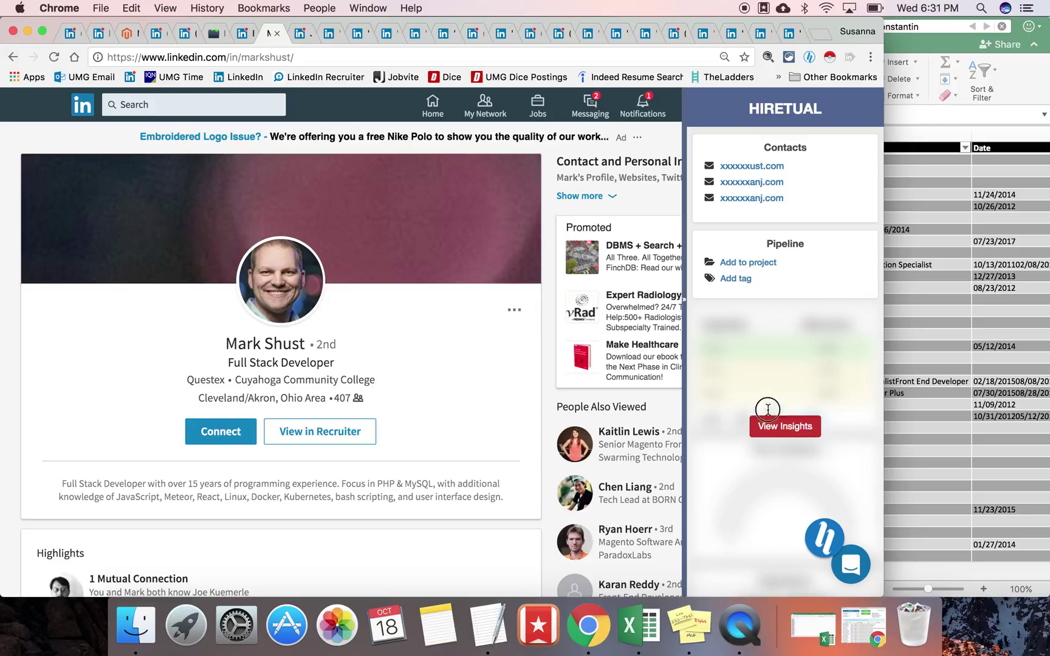
pyautogui.click(746, 267)
pyautogui.click(746, 289)
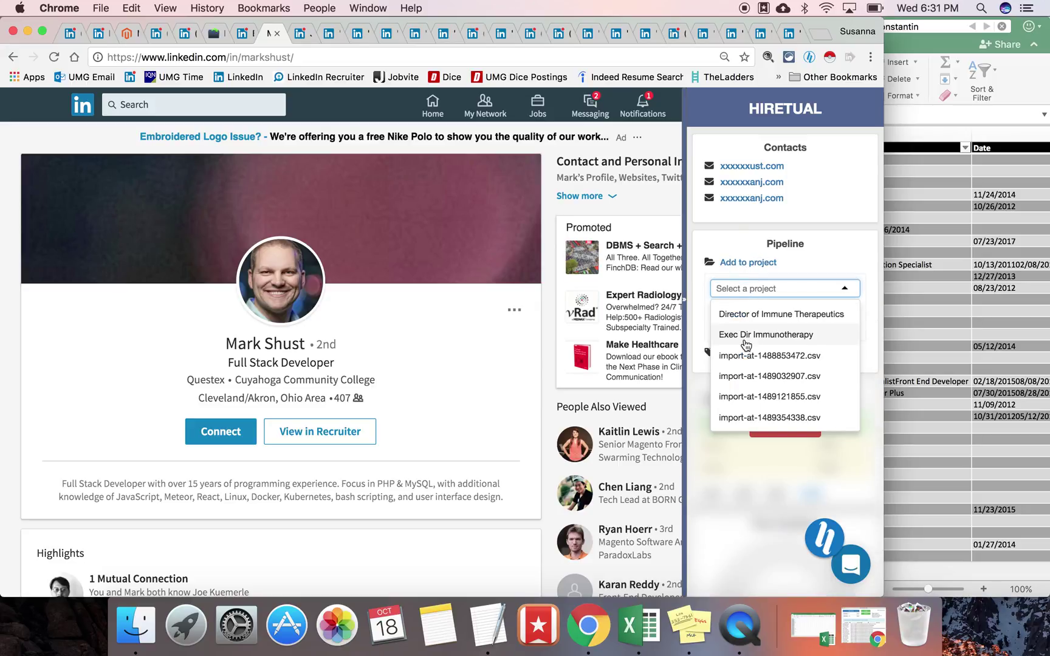
pyautogui.scroll(-5, 746, 343)
pyautogui.scroll(-5, 746, 345)
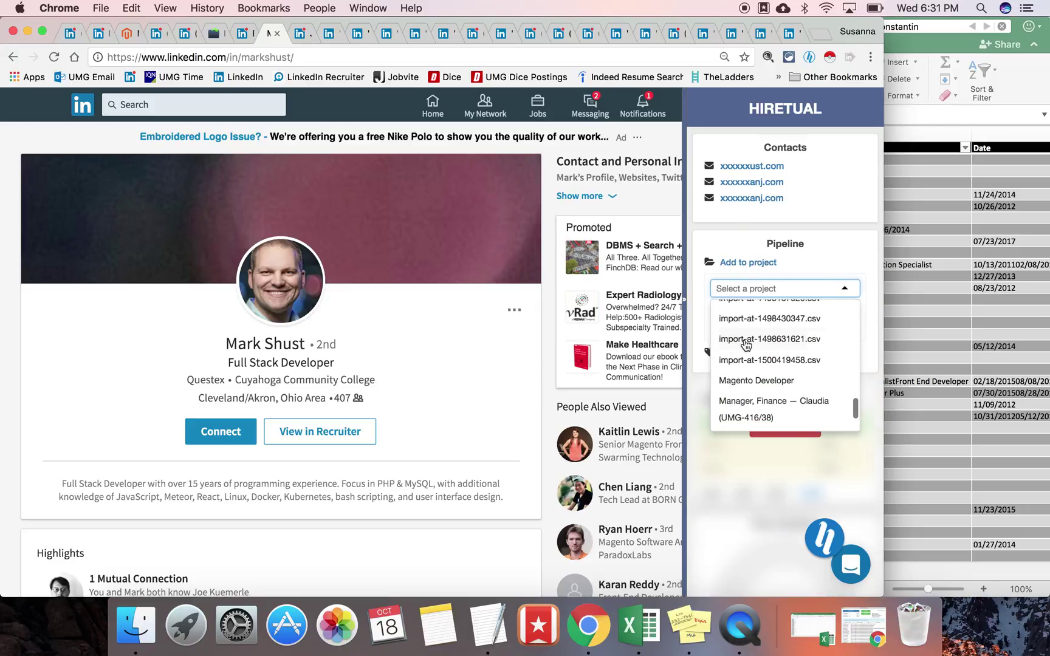
pyautogui.click(746, 344)
pyautogui.click(785, 313)
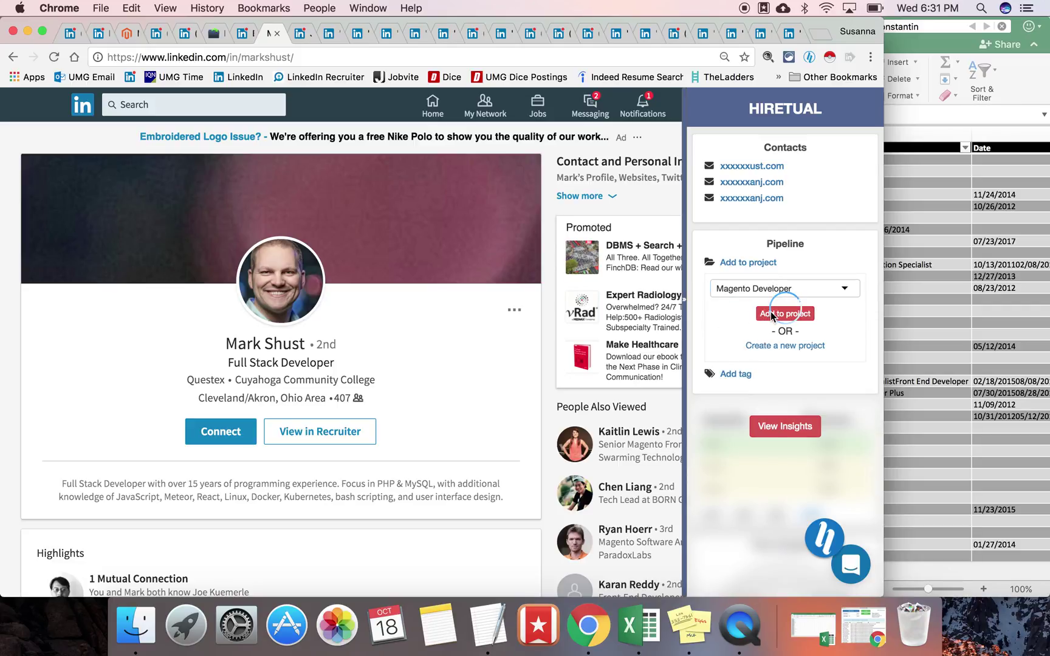
pyautogui.hotkey('ctrl', 'Tab')
# Step: Add the next profile's candidate to Magento Developer as well, then start a new browser window
pyautogui.click(824, 528)
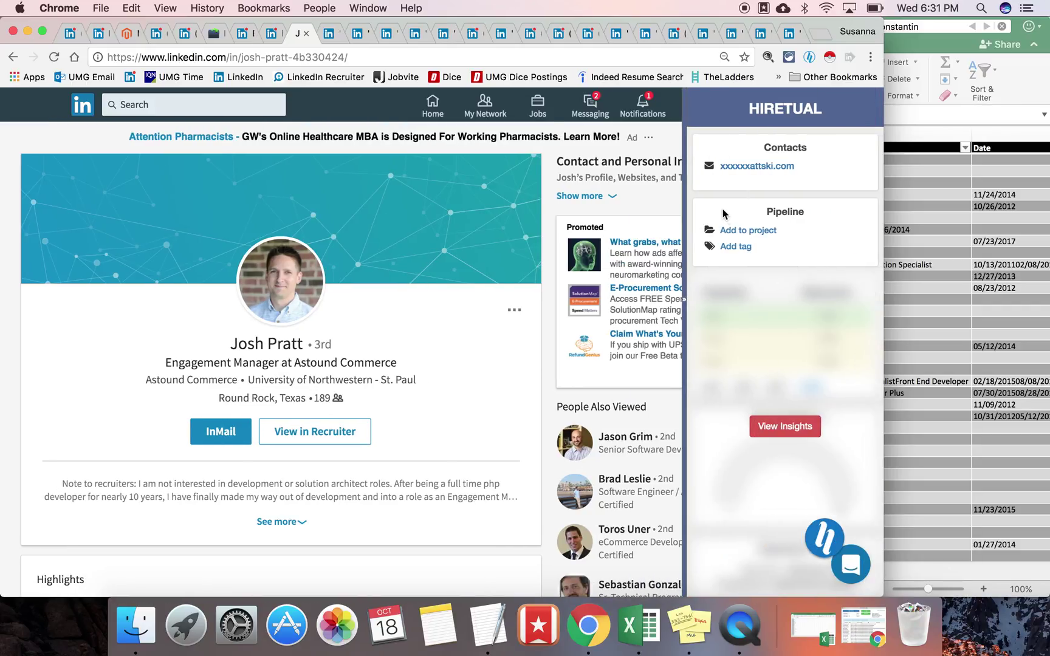
pyautogui.click(736, 260)
pyautogui.scroll(-10, 745, 350)
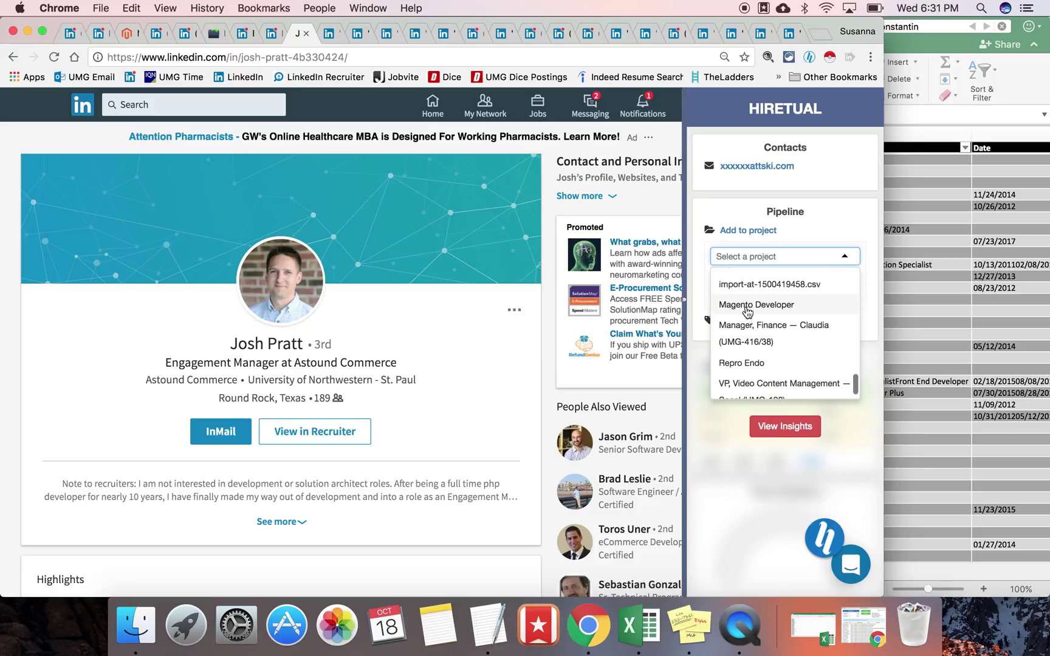
pyautogui.click(745, 301)
pyautogui.click(773, 284)
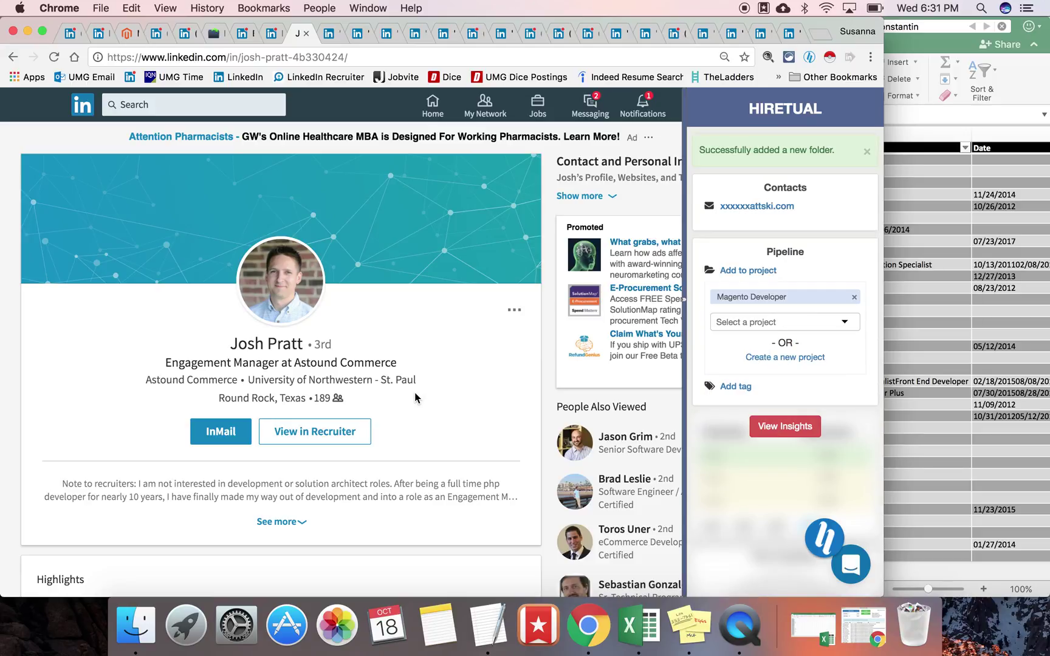
pyautogui.press('super+n')
# Step: Go to hiretual.com and open the Magento Developer project from the Pipeline list
pyautogui.write('hire')
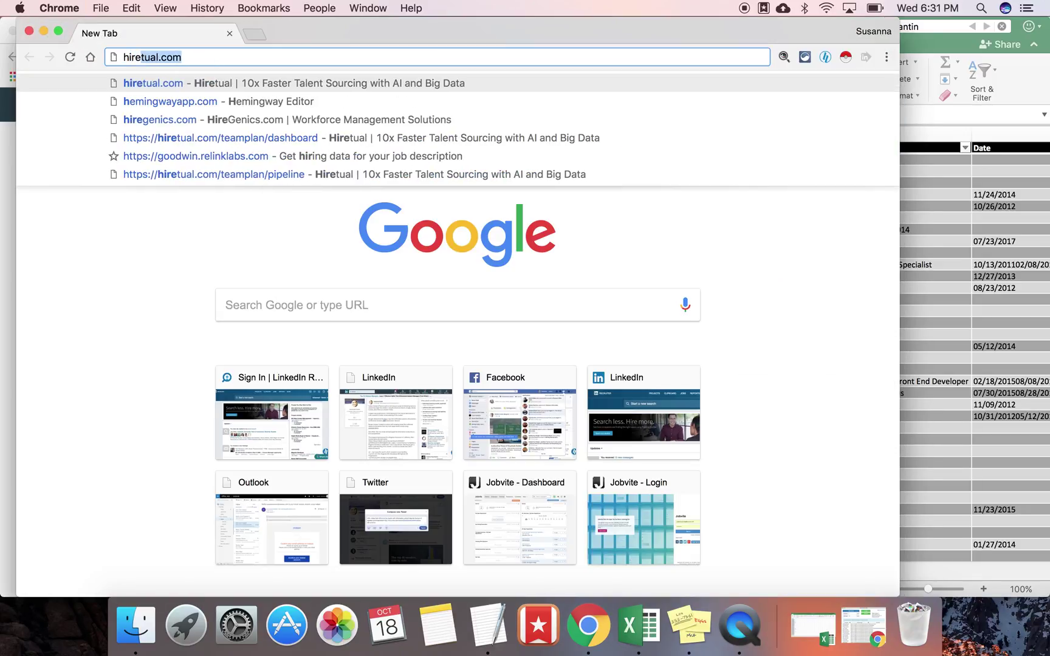
pyautogui.press('Return')
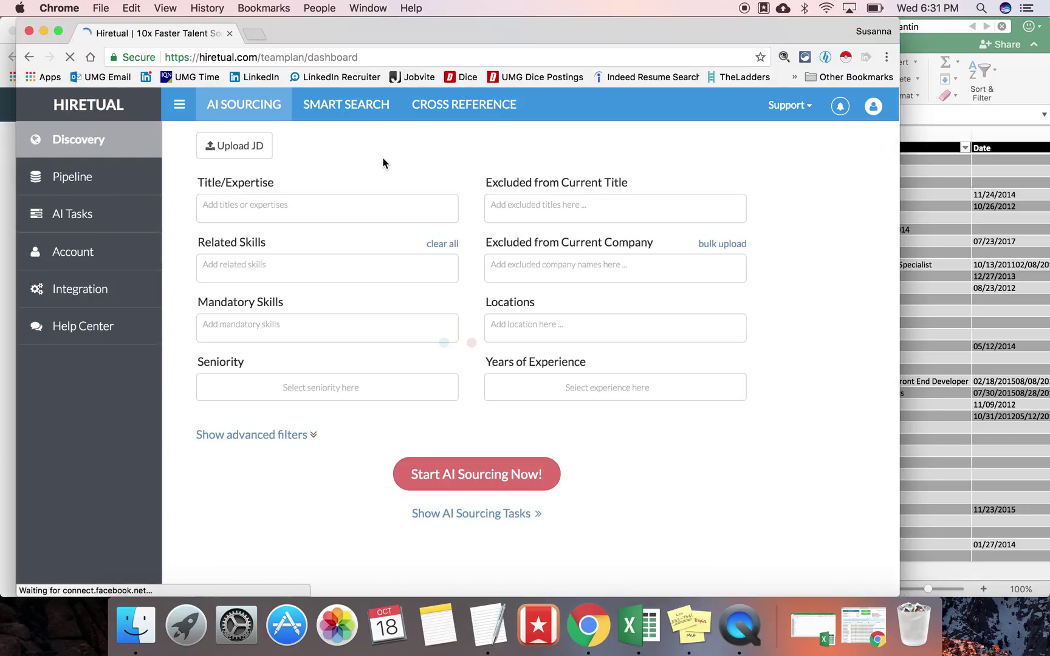
pyautogui.click(117, 183)
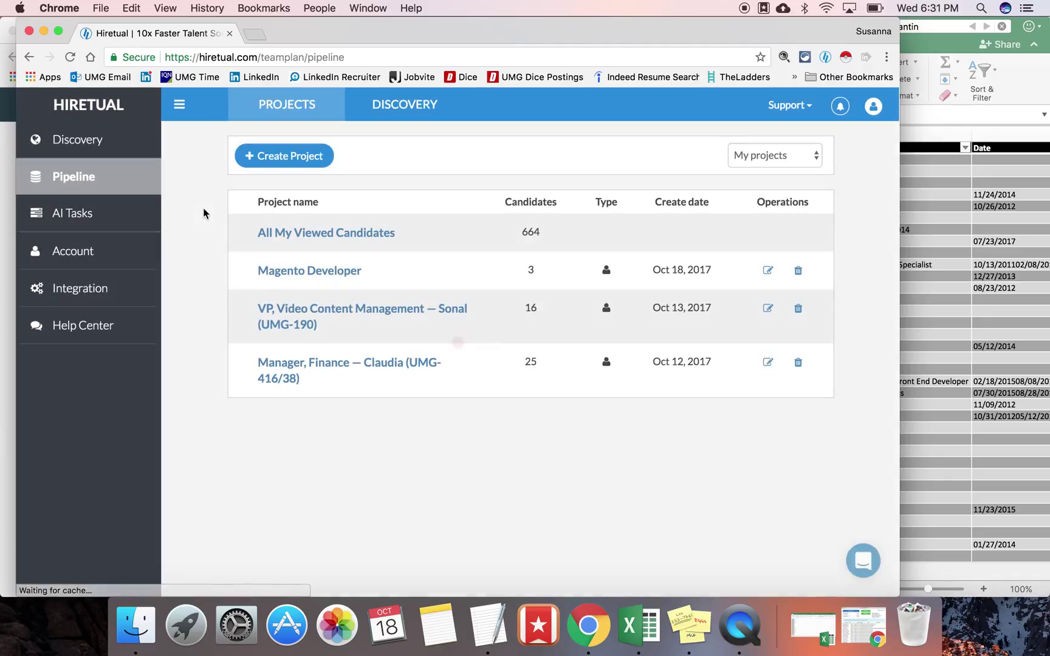
pyautogui.click(292, 265)
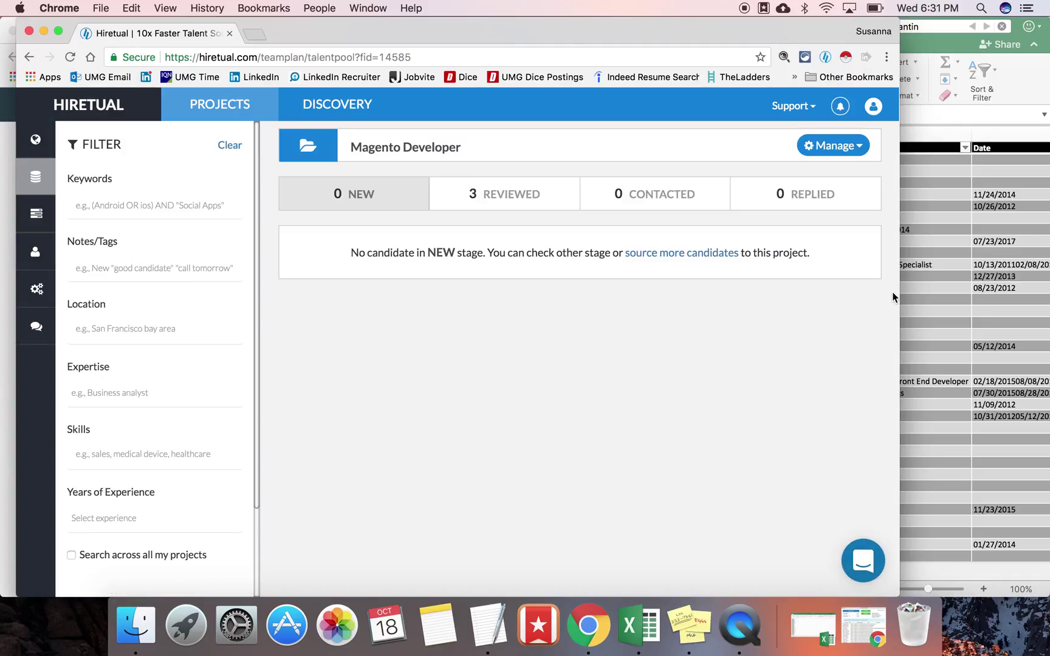
# Step: Widen the window and scroll through the three candidates on the Reviewed tab
pyautogui.moveTo(901, 291); pyautogui.dragTo(1027, 286)
pyautogui.click(612, 211)
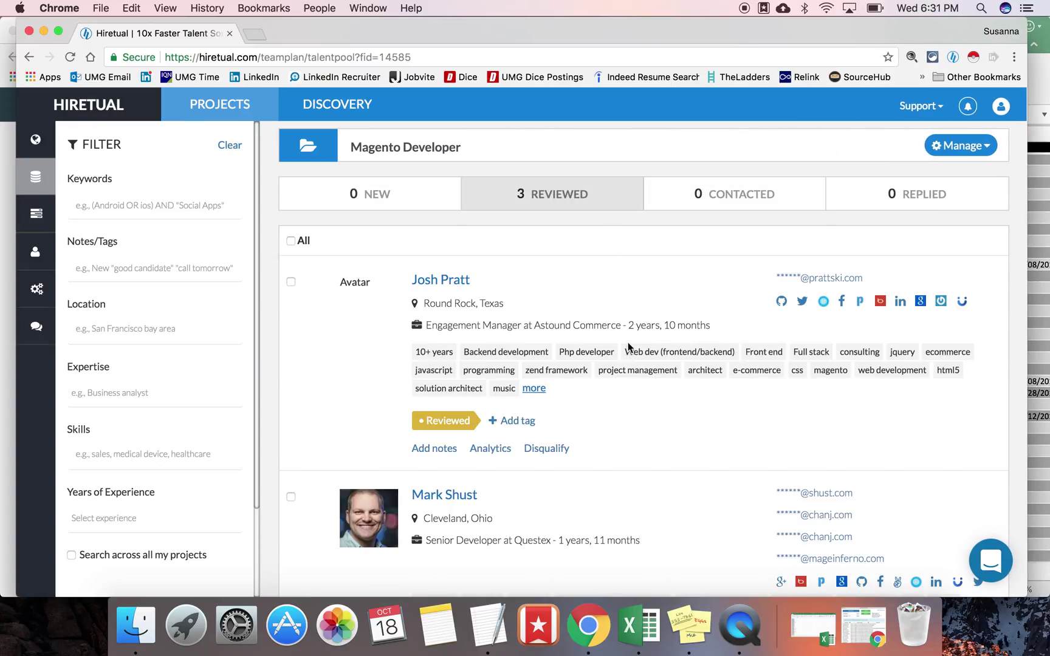
pyautogui.scroll(-3, 628, 345)
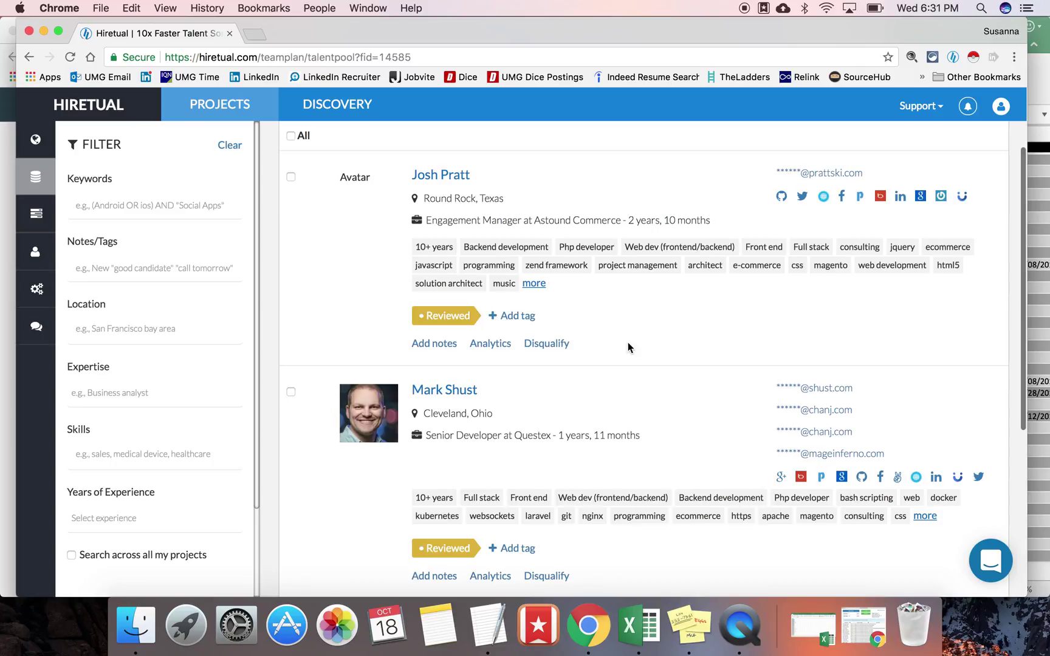
pyautogui.scroll(-1, 628, 343)
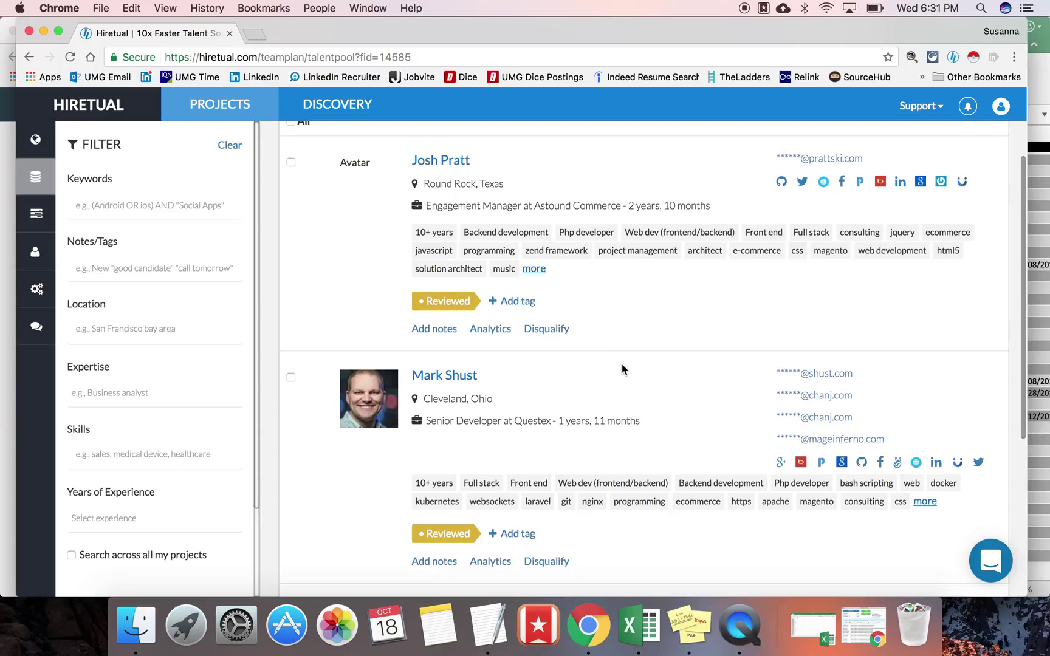
pyautogui.scroll(-5, 623, 367)
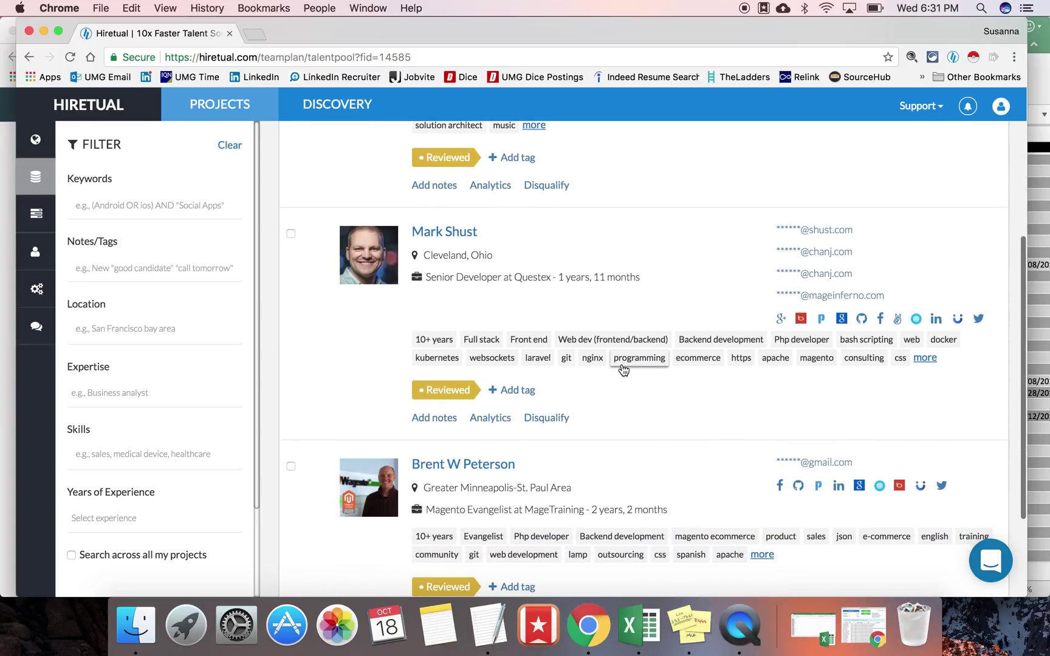
pyautogui.scroll(-2, 623, 368)
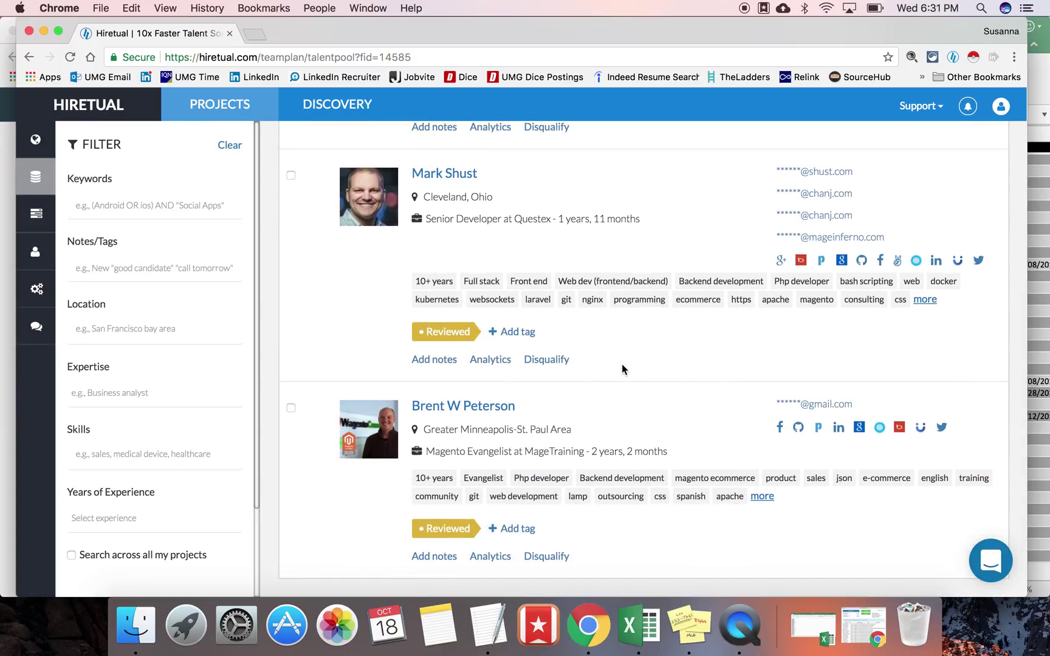
pyautogui.scroll(8, 621, 364)
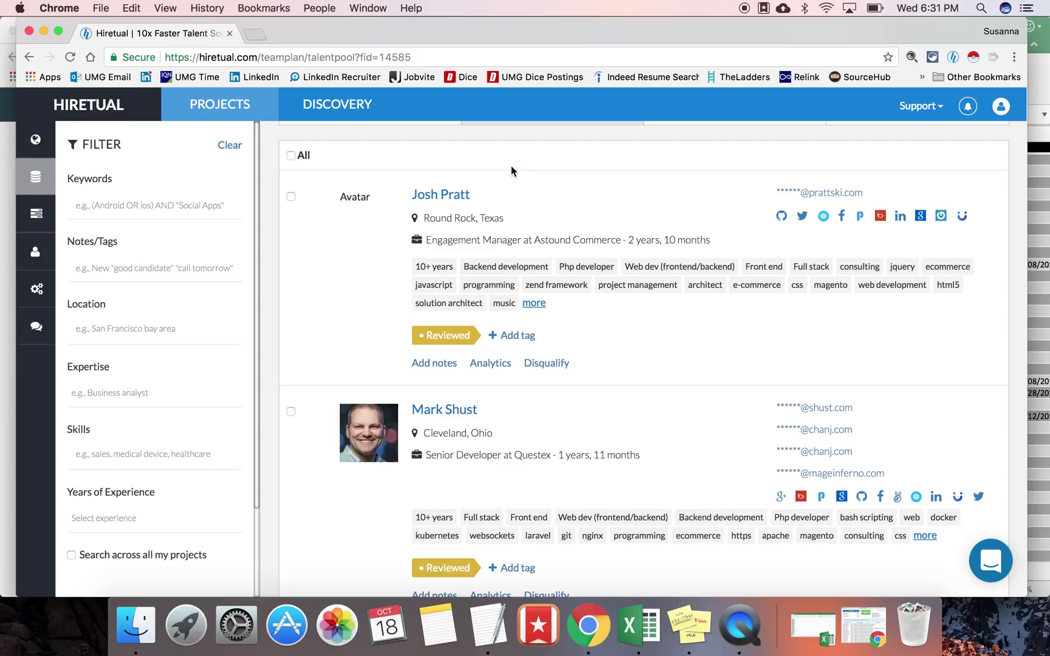
pyautogui.click(1039, 191)
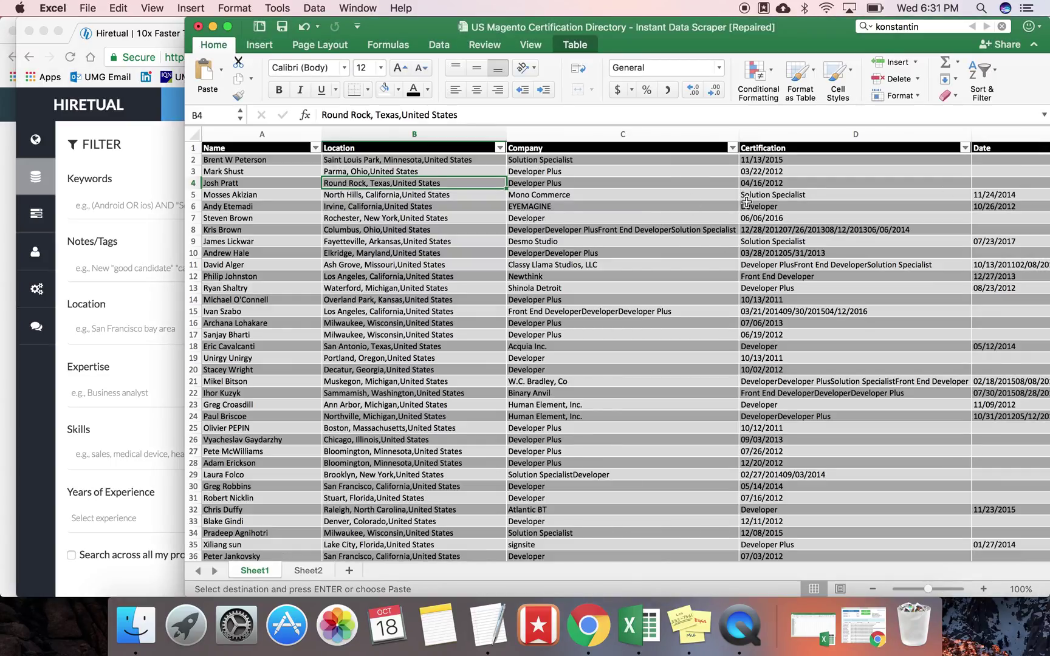
# Step: Select all three candidates, export them with the Default template, and open the downloaded CSV
pyautogui.press('super+m')
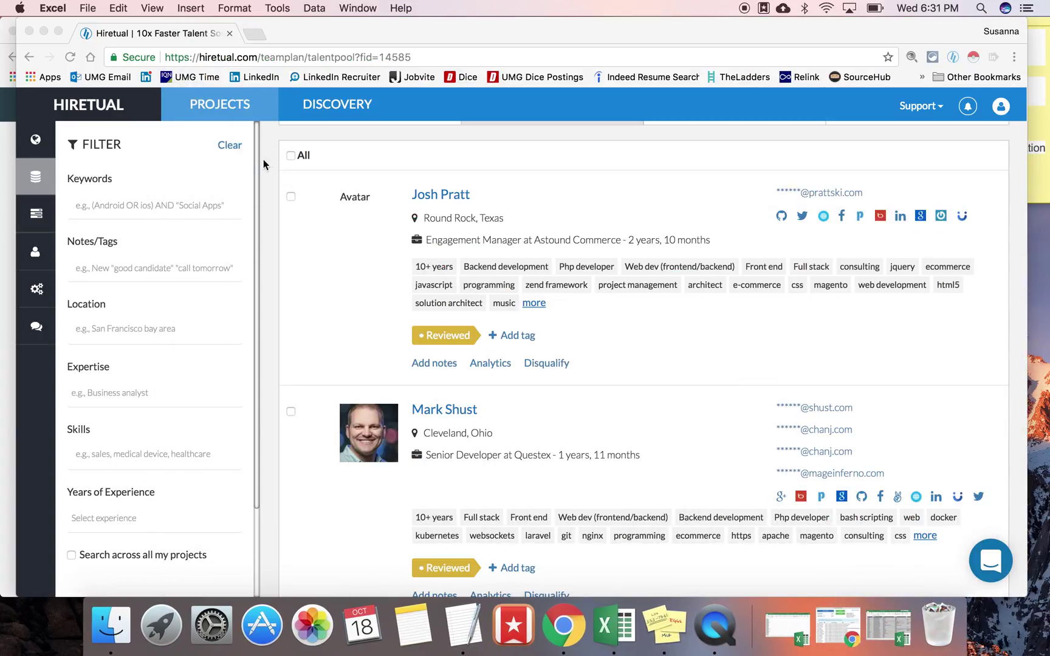
pyautogui.click(292, 161)
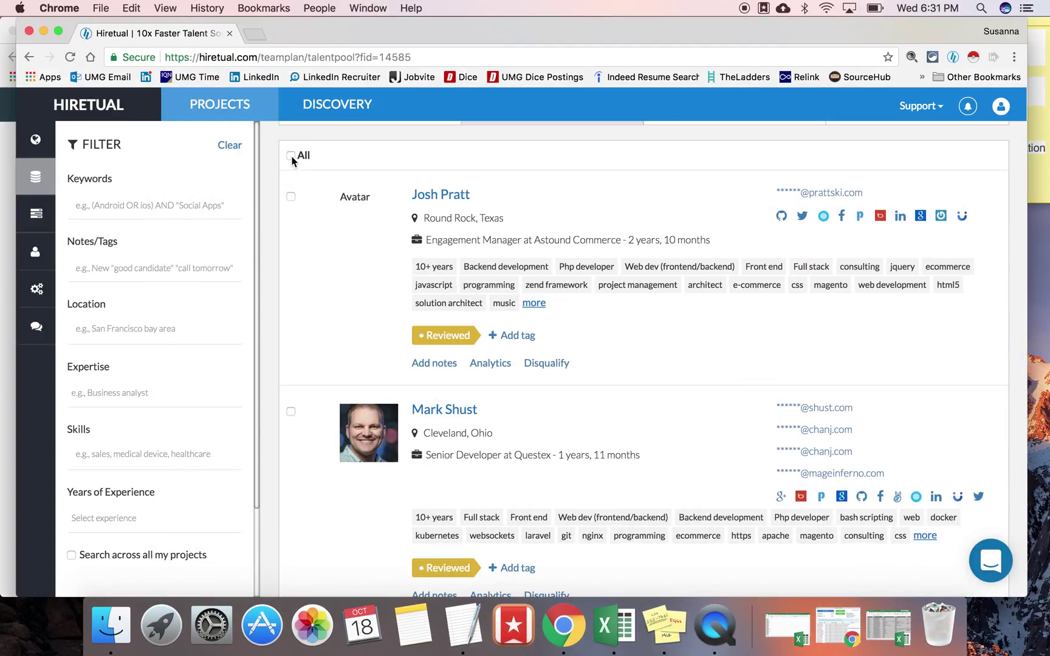
pyautogui.click(291, 157)
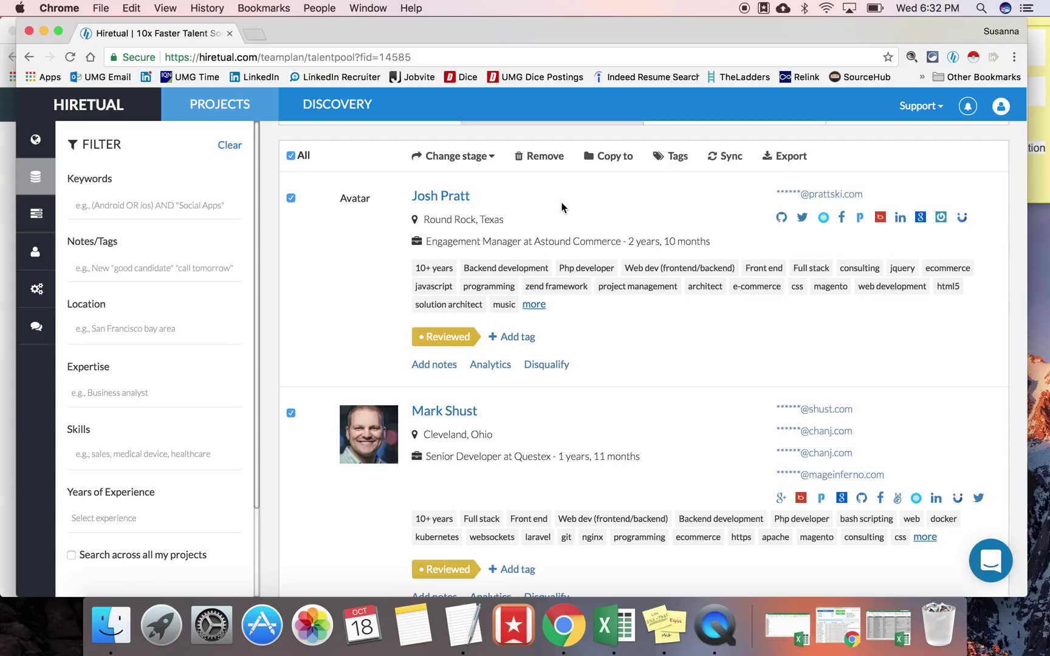
pyautogui.click(796, 166)
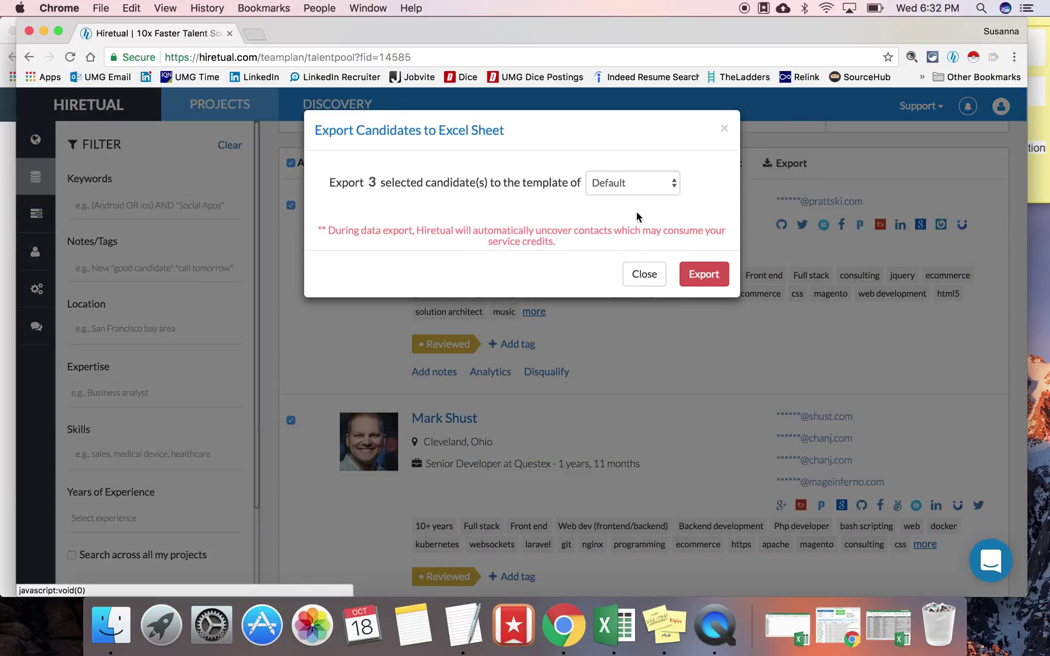
pyautogui.click(703, 277)
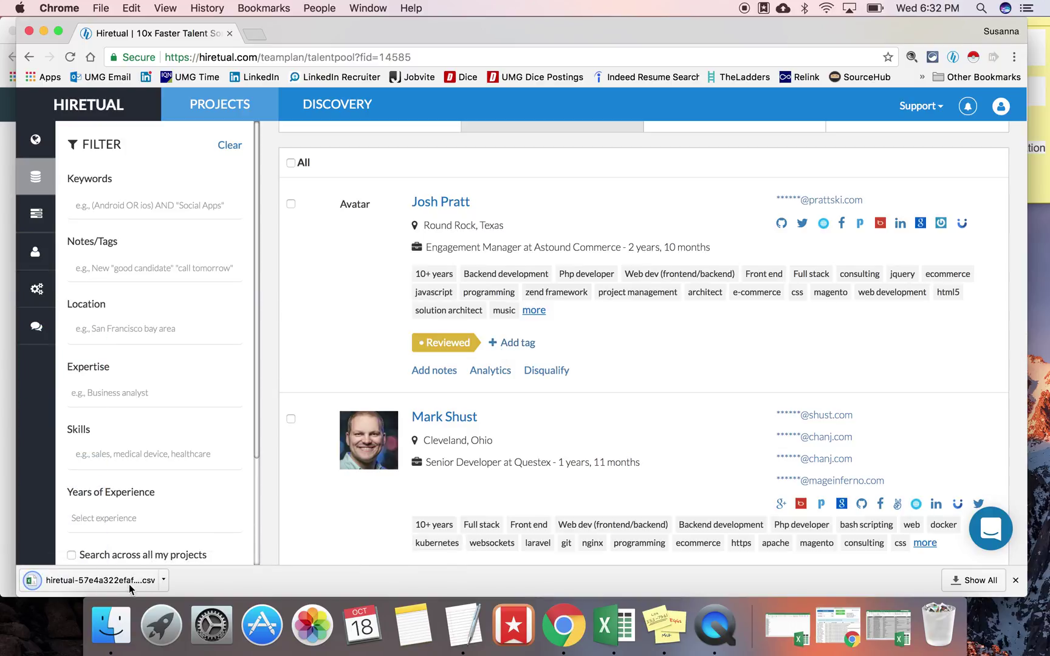
pyautogui.click(92, 580)
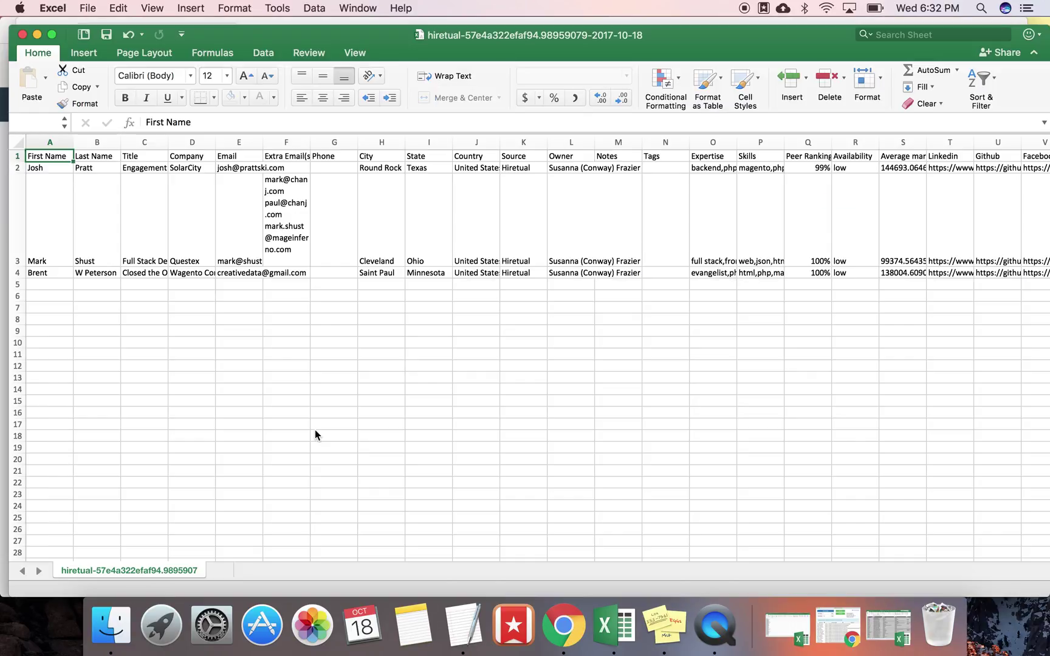
# Step: Select the whole sheet and AutoFit all columns so names, titles, companies and emails show fully
pyautogui.moveTo(315, 430); pyautogui.dragTo(259, 172)
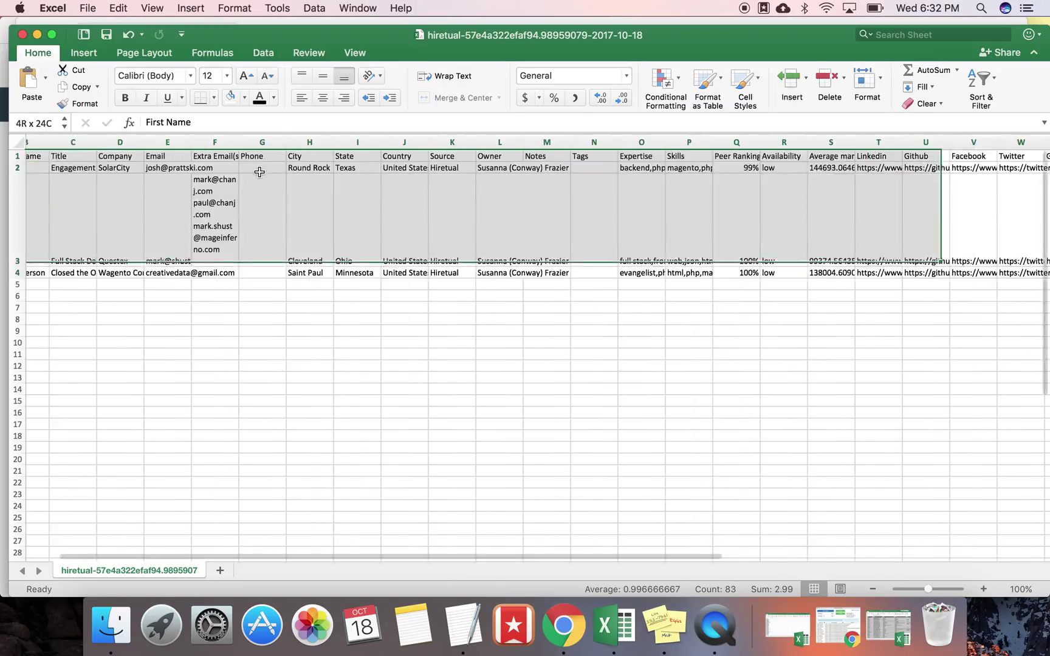
pyautogui.press('super+a')
pyautogui.doubleClick(214, 141)
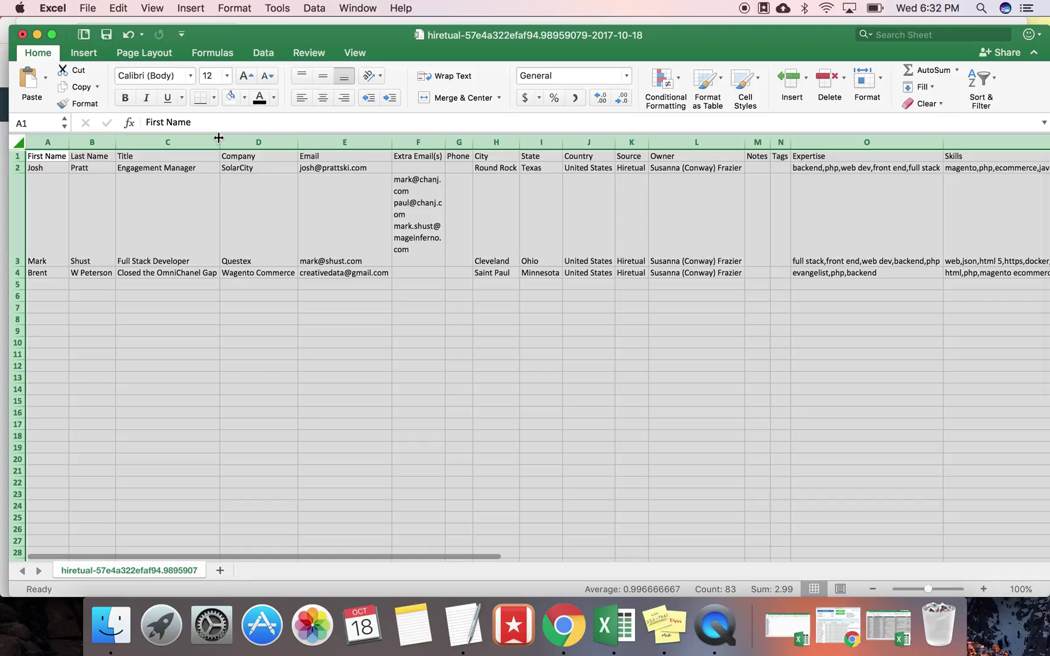
pyautogui.moveTo(445, 143); pyautogui.dragTo(652, 148)
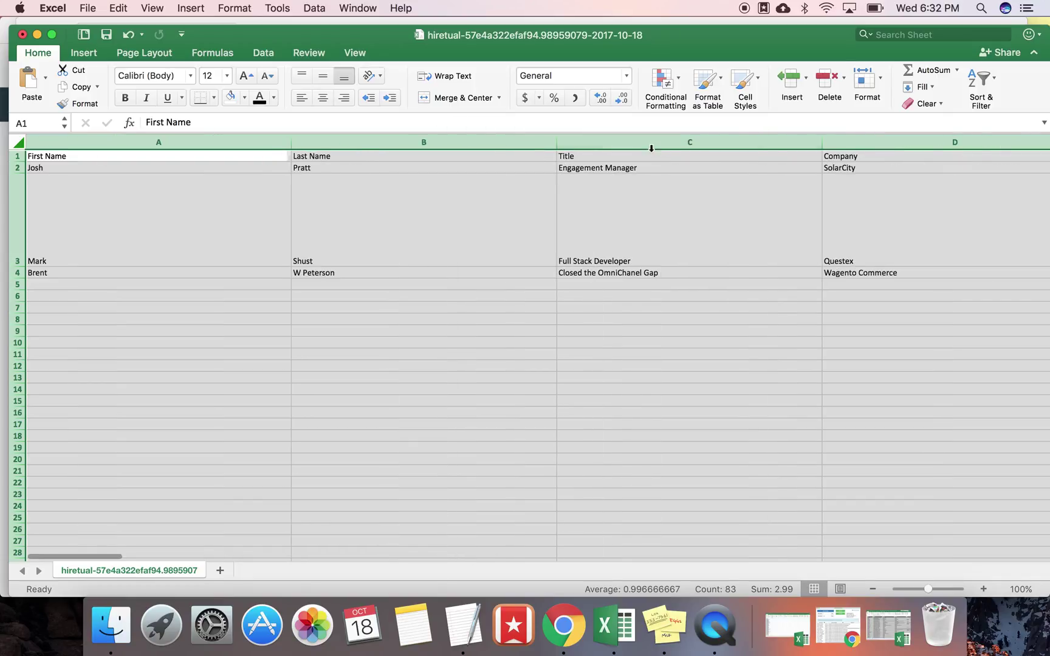
pyautogui.click(554, 144)
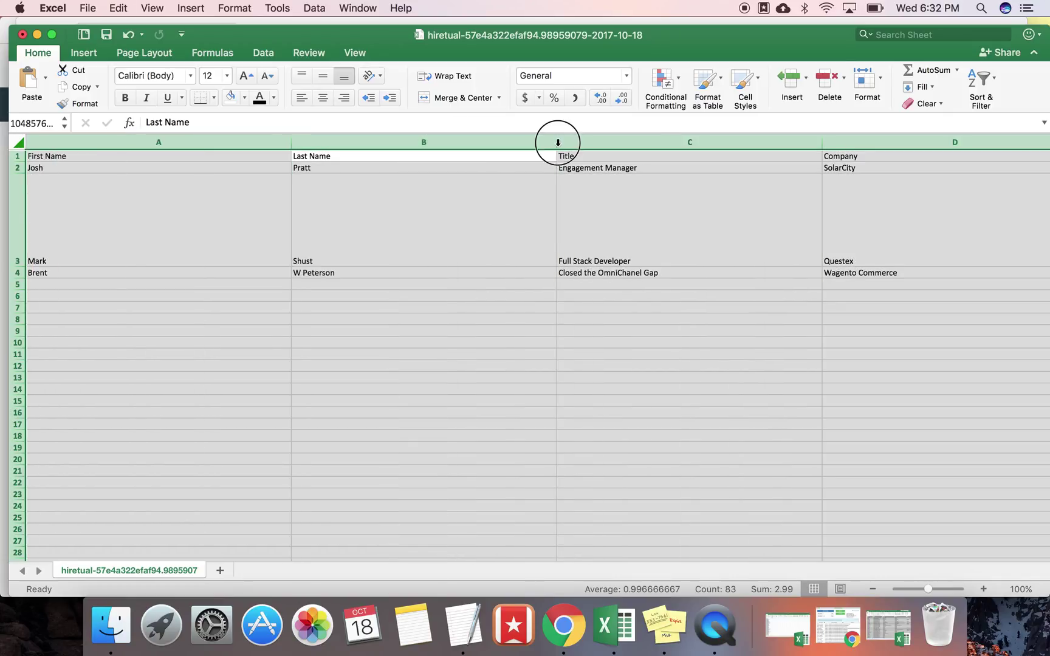
pyautogui.doubleClick(557, 142)
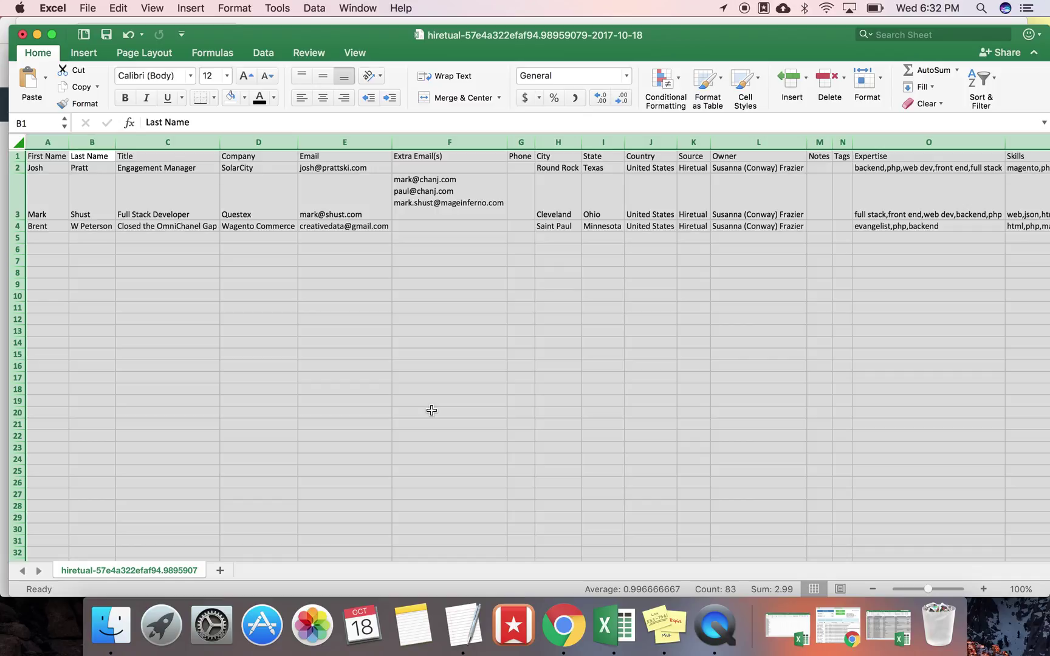
# Step: Bring the LinkedIn profile with the Hiretual panel forward, then switch to QuickTime Player
pyautogui.click(4, 343)
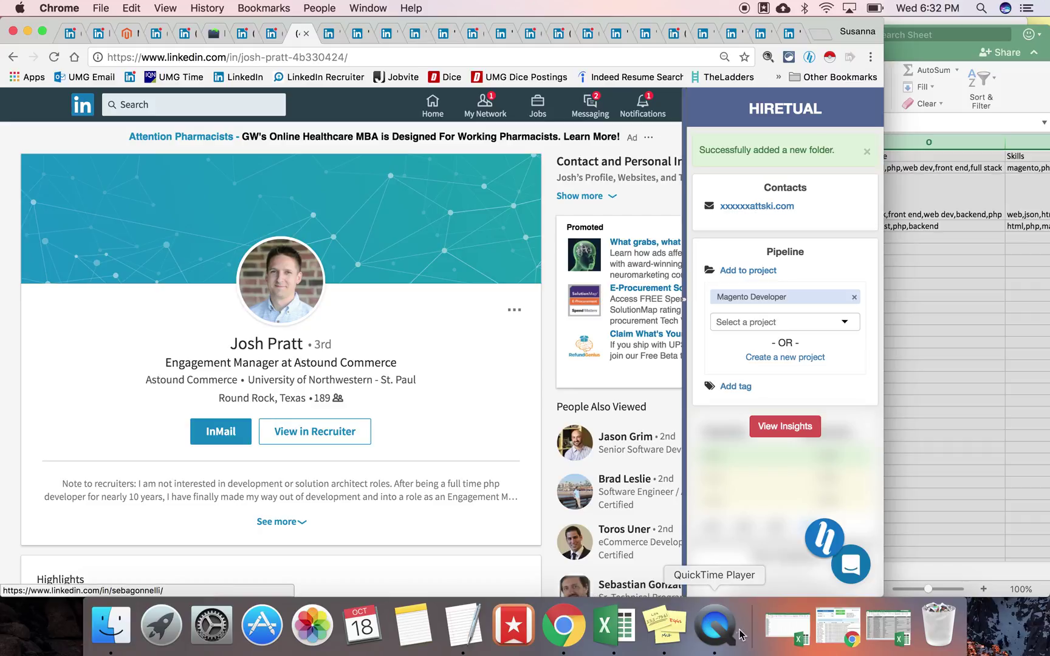
pyautogui.click(723, 648)
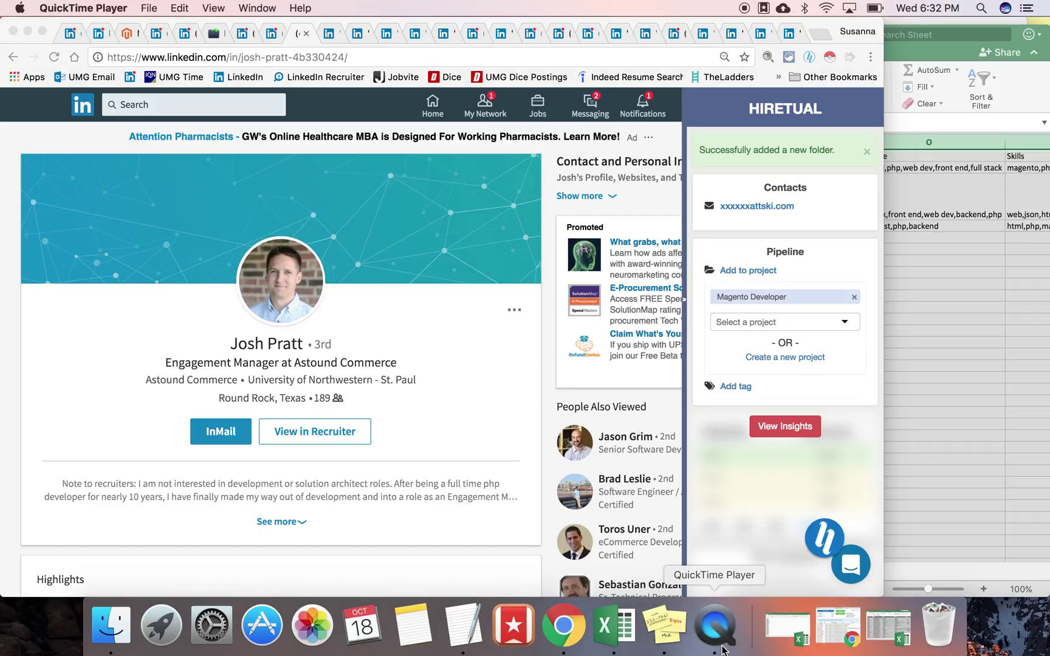